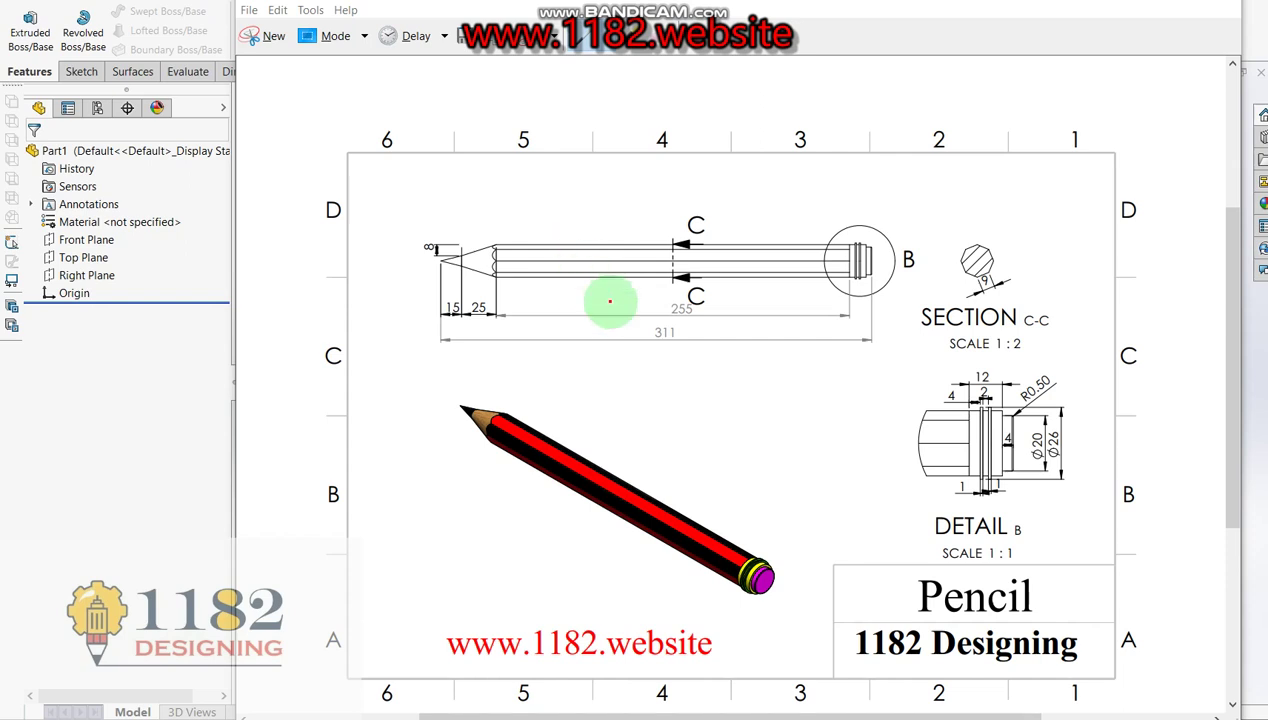
# Mark the 311 overall length and 255 body length on the pencil reference drawing, then close it
pyautogui.click(467, 270)
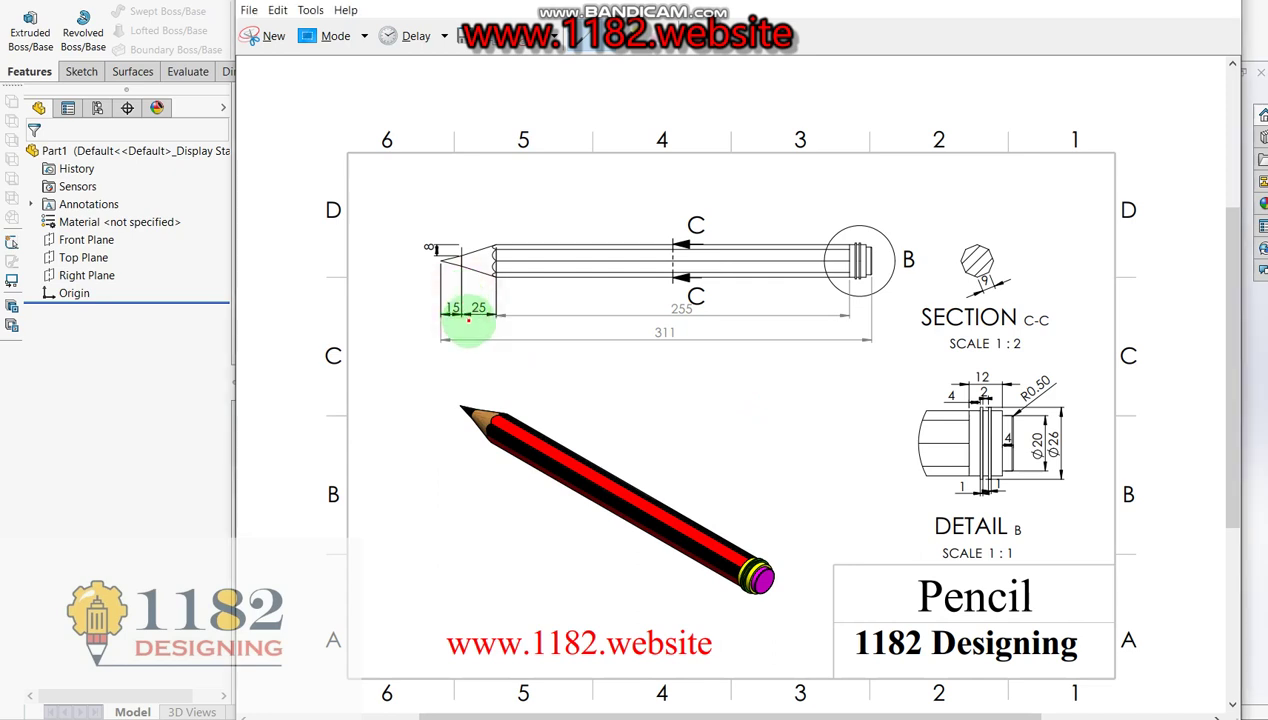
pyautogui.moveTo(464, 312); pyautogui.dragTo(825, 332)
pyautogui.moveTo(669, 297); pyautogui.dragTo(684, 325)
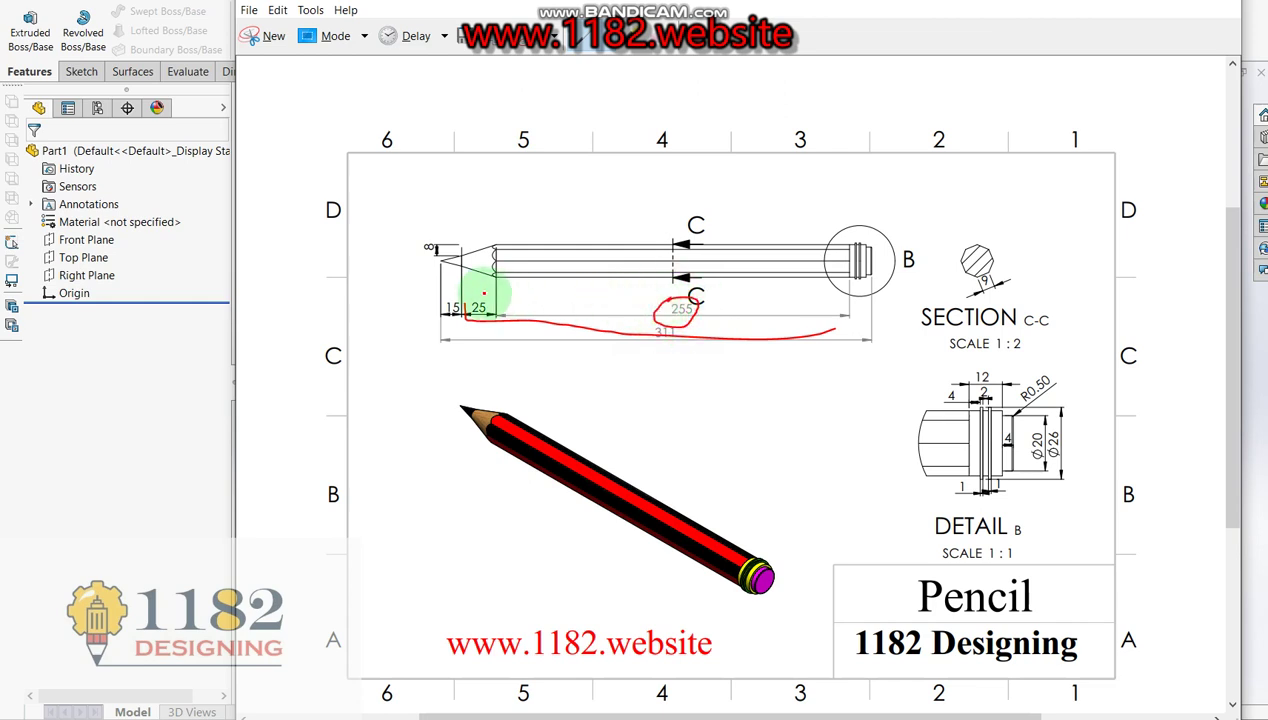
pyautogui.click(148, 405)
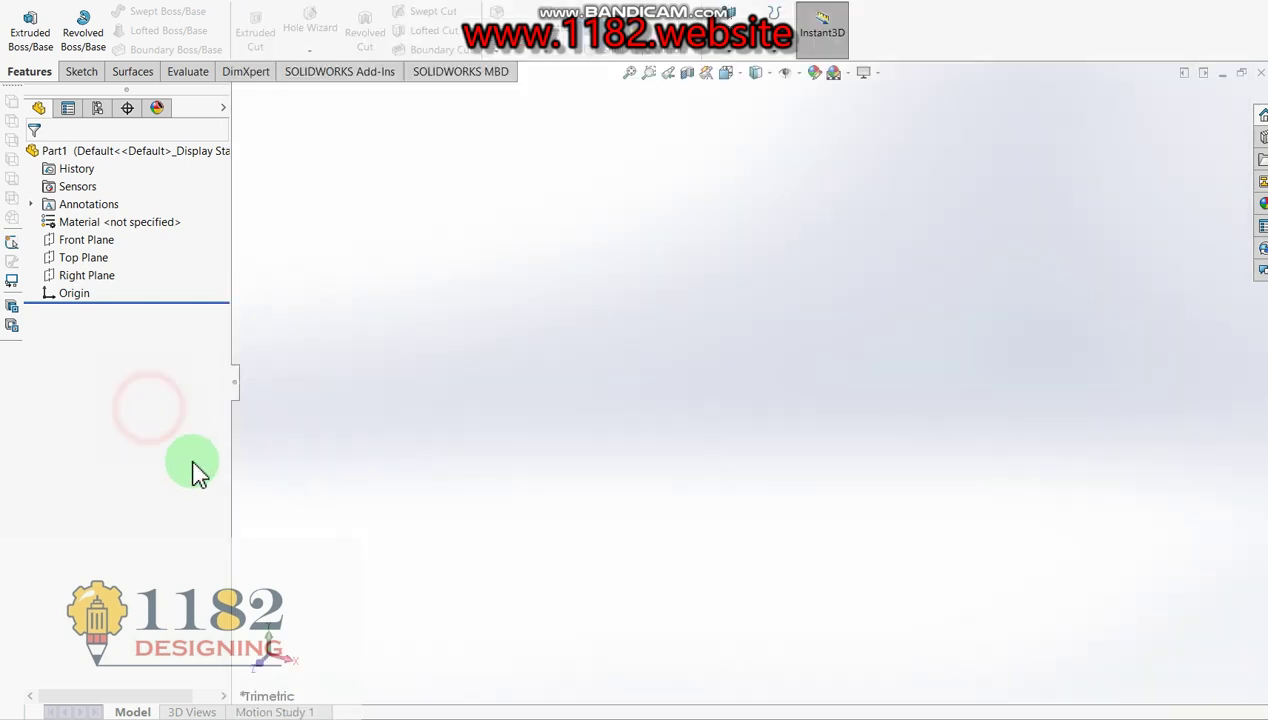
# Start an extrusion and sketch an 8-sided polygon centred on the origin on the Right Plane
pyautogui.click(26, 38)
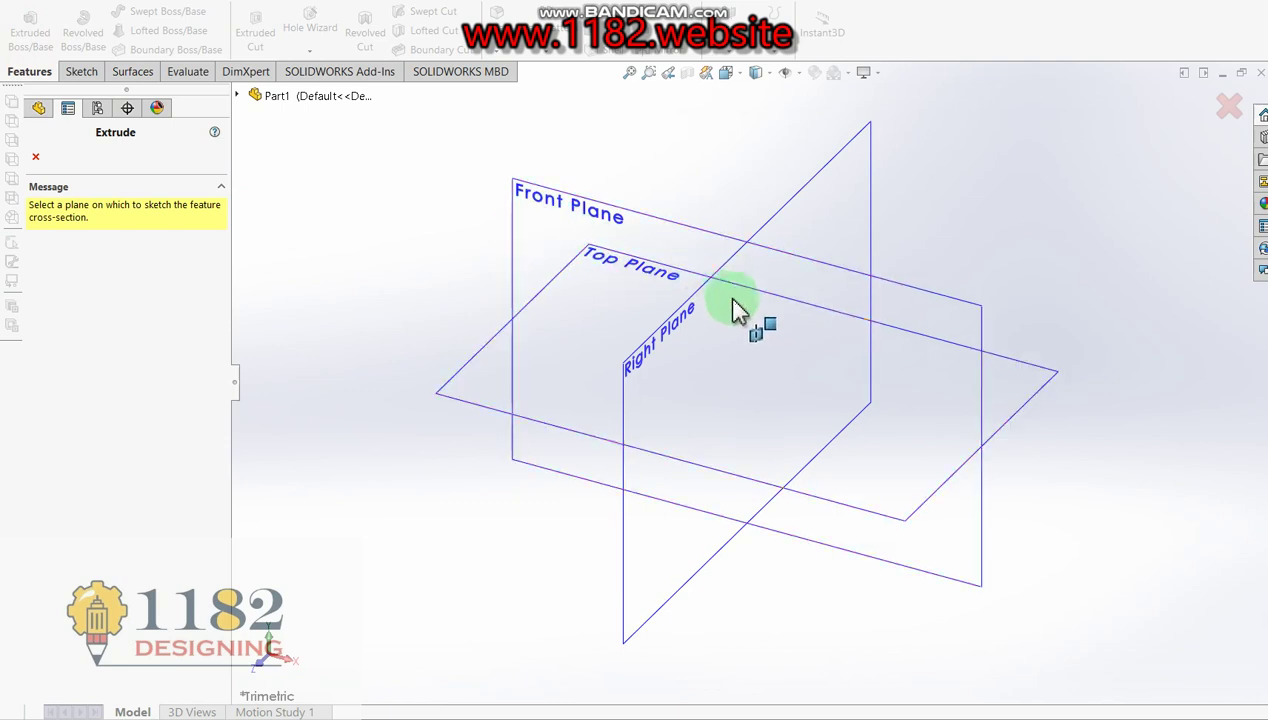
pyautogui.click(713, 318)
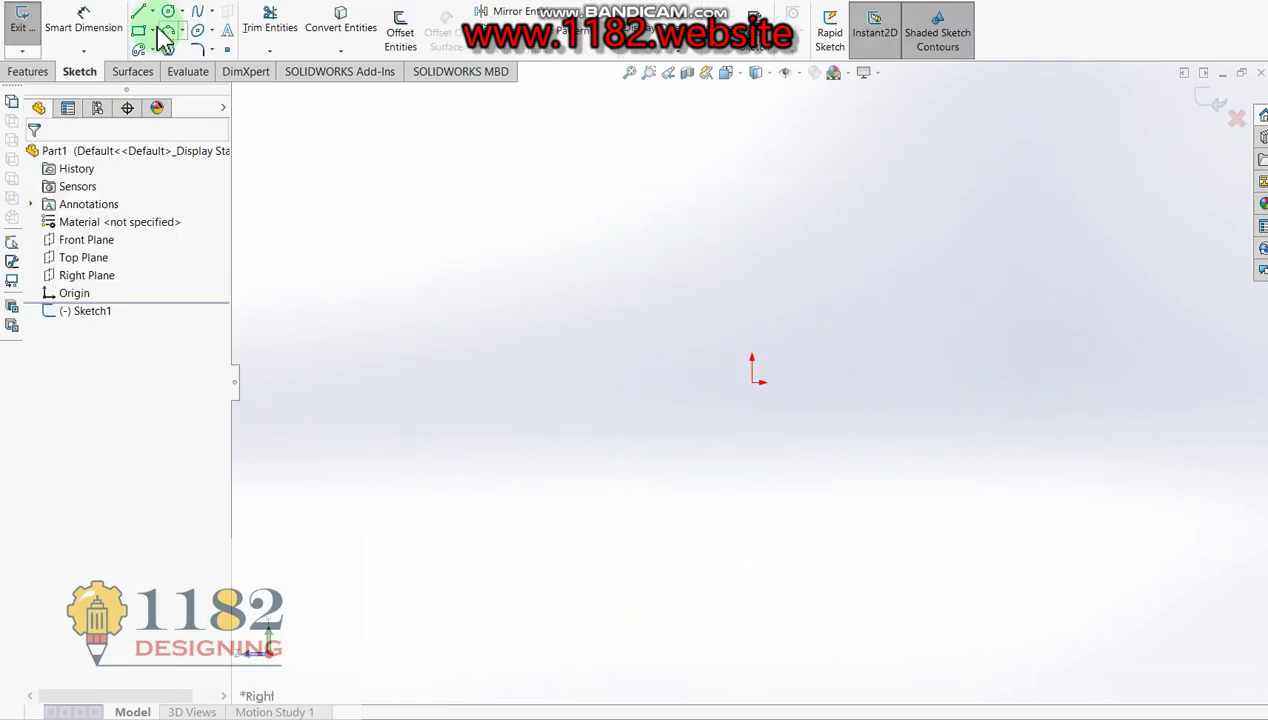
pyautogui.click(168, 49)
pyautogui.click(123, 254)
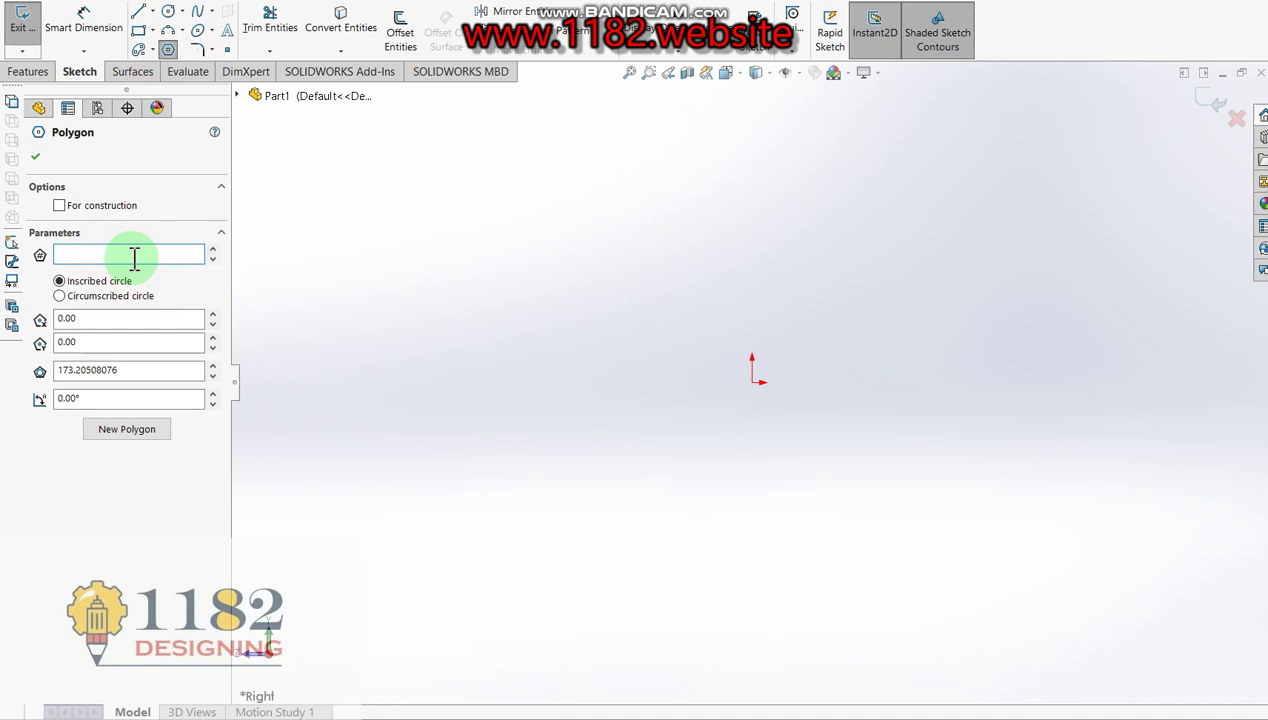
pyautogui.write('8')
pyautogui.click(753, 382)
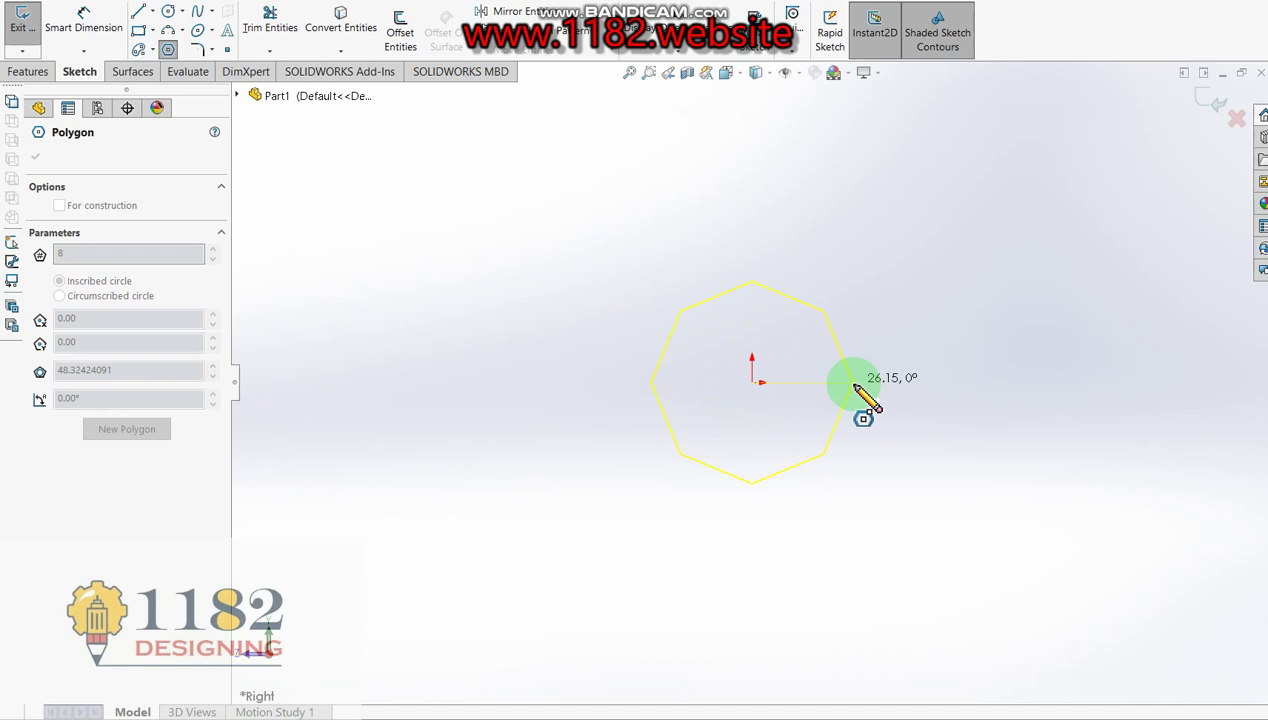
pyautogui.click(853, 385)
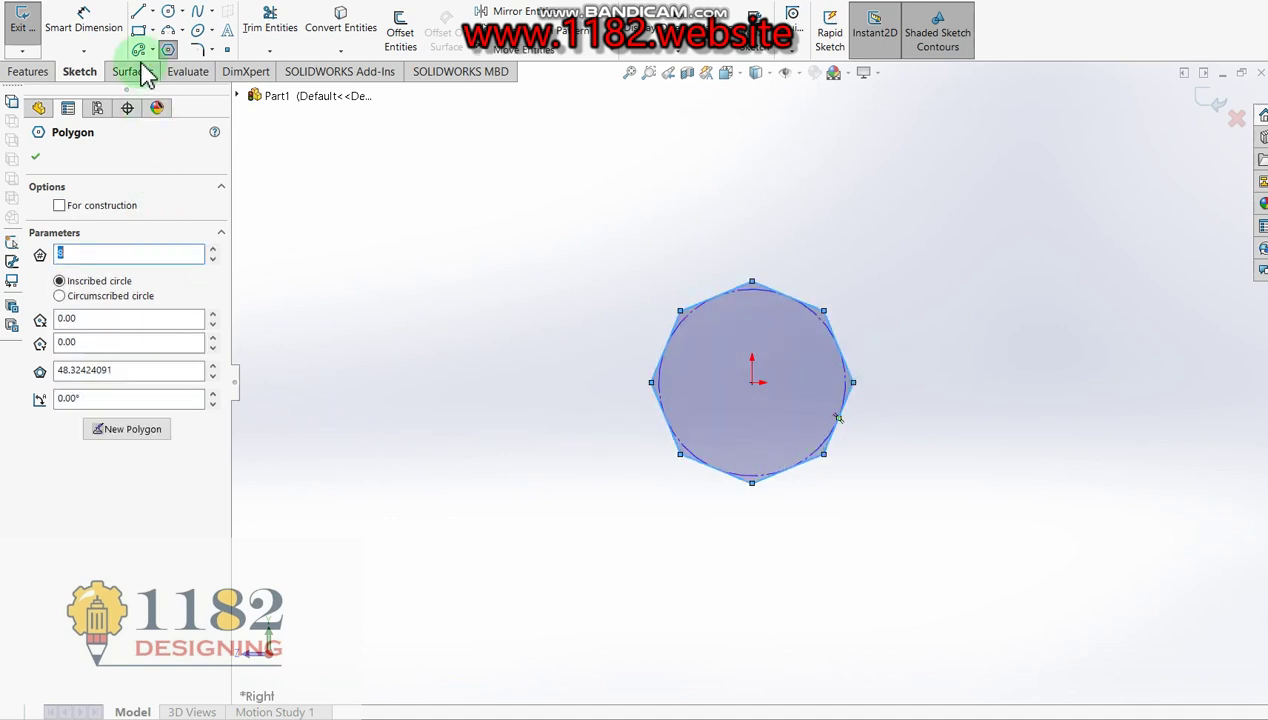
# Dimension one octagon side to 9 mm and finish the sketch
pyautogui.click(75, 50)
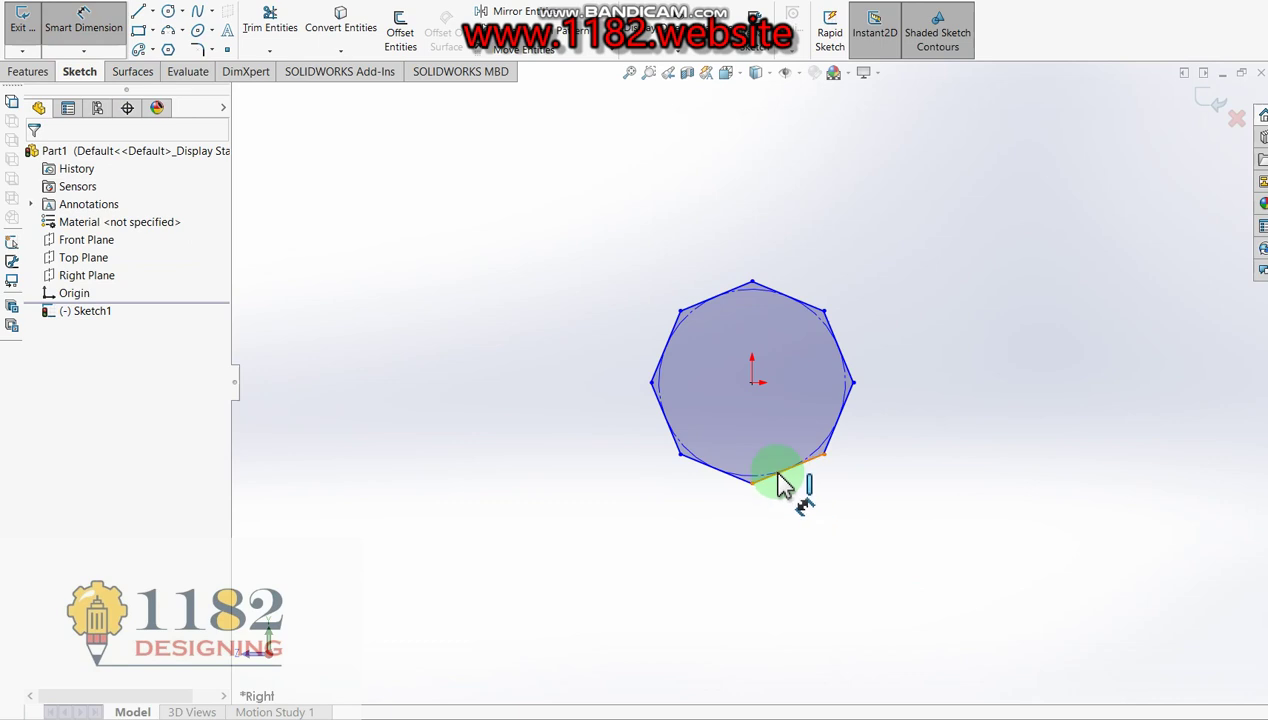
pyautogui.click(781, 486)
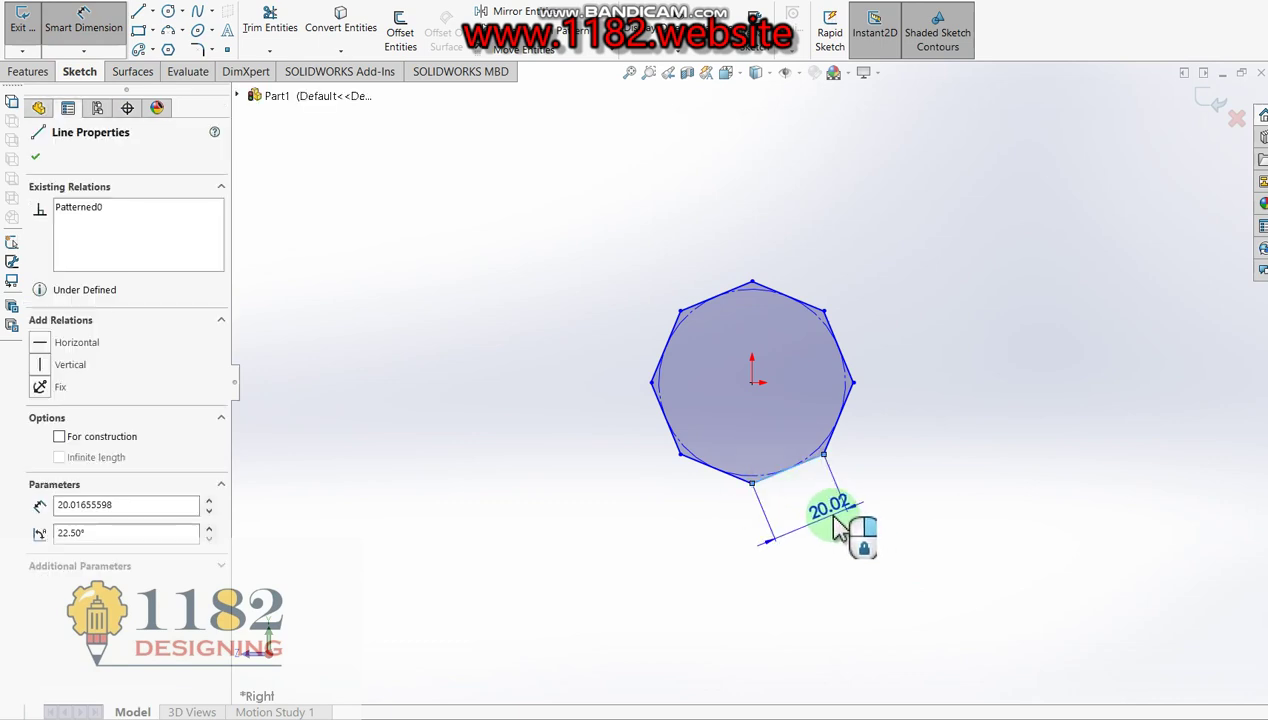
pyautogui.click(840, 524)
pyautogui.write('9')
pyautogui.press('Return')
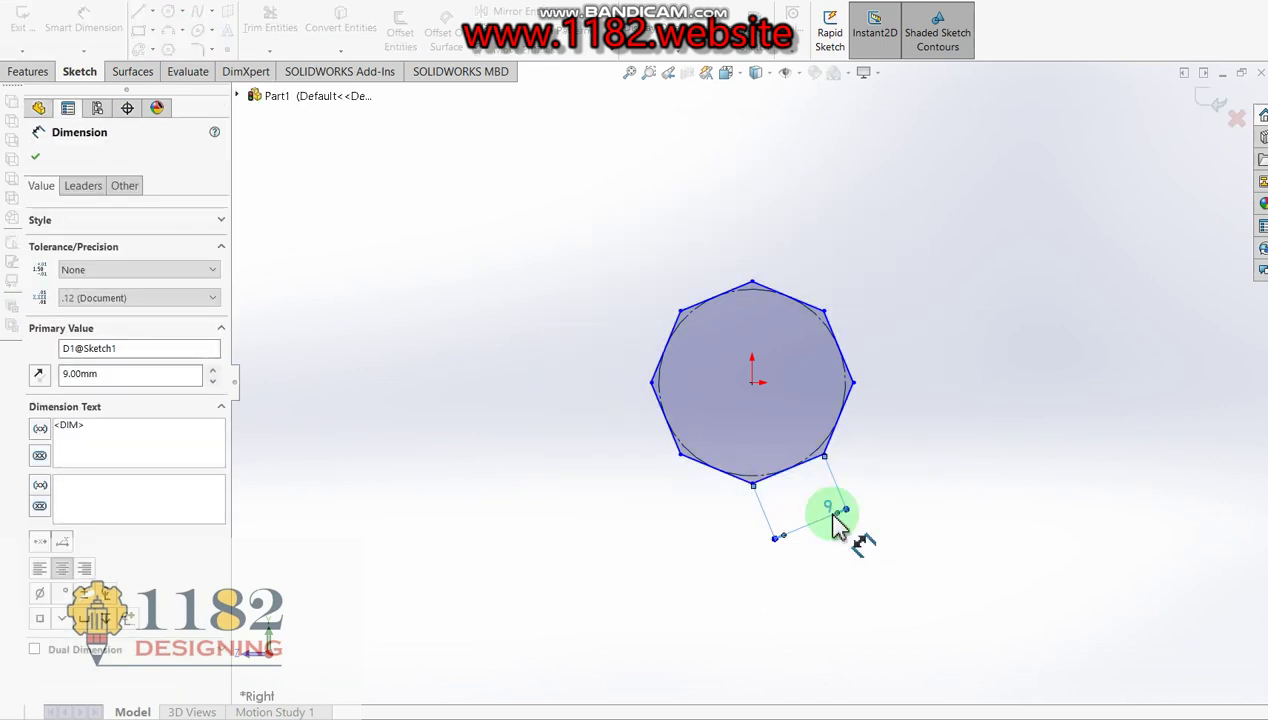
pyautogui.click(1212, 101)
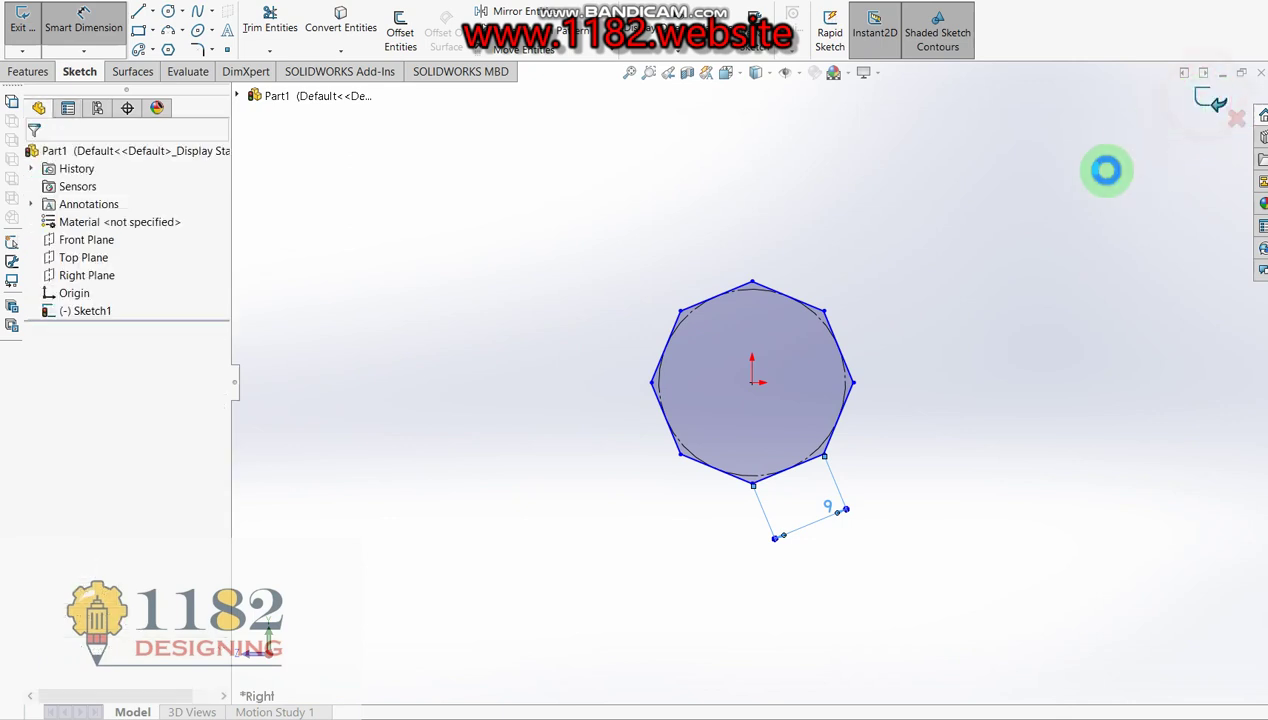
pyautogui.moveTo(920, 354); pyautogui.dragTo(829, 434, button='right')
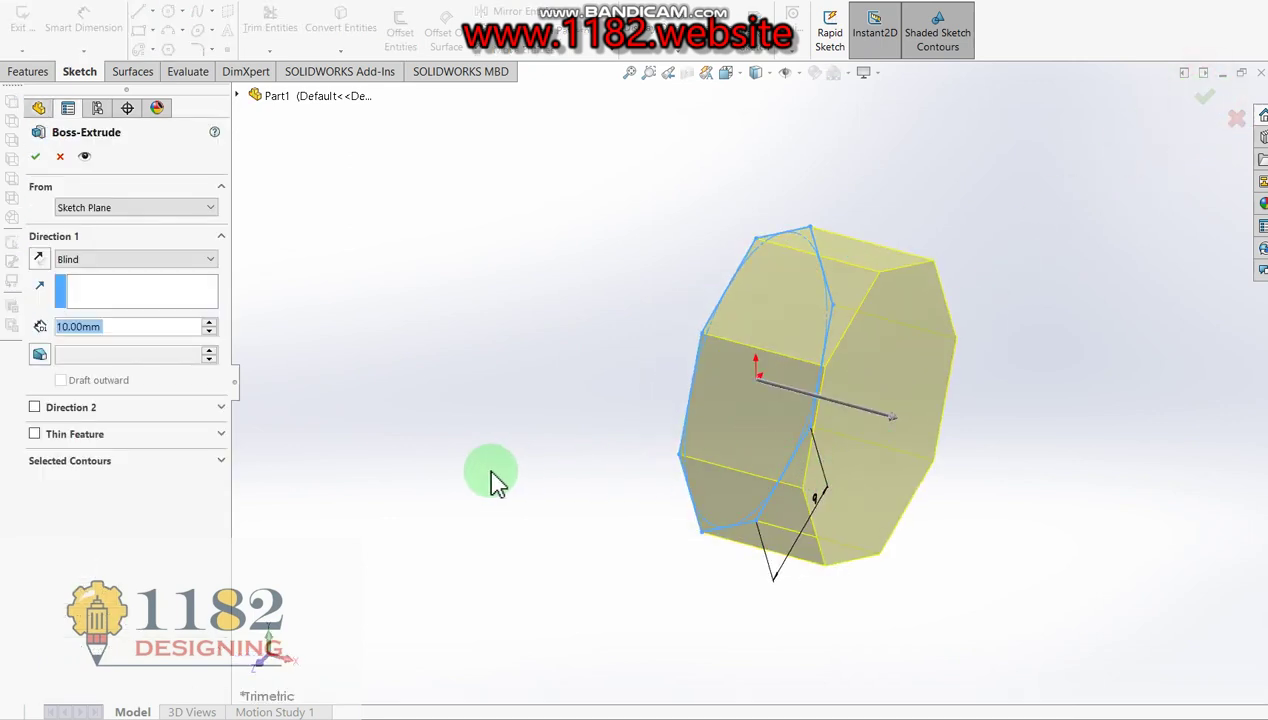
# Reverse the extrusion direction, set the Blind depth to 280 mm and accept Boss-Extrude1
pyautogui.click(34, 260)
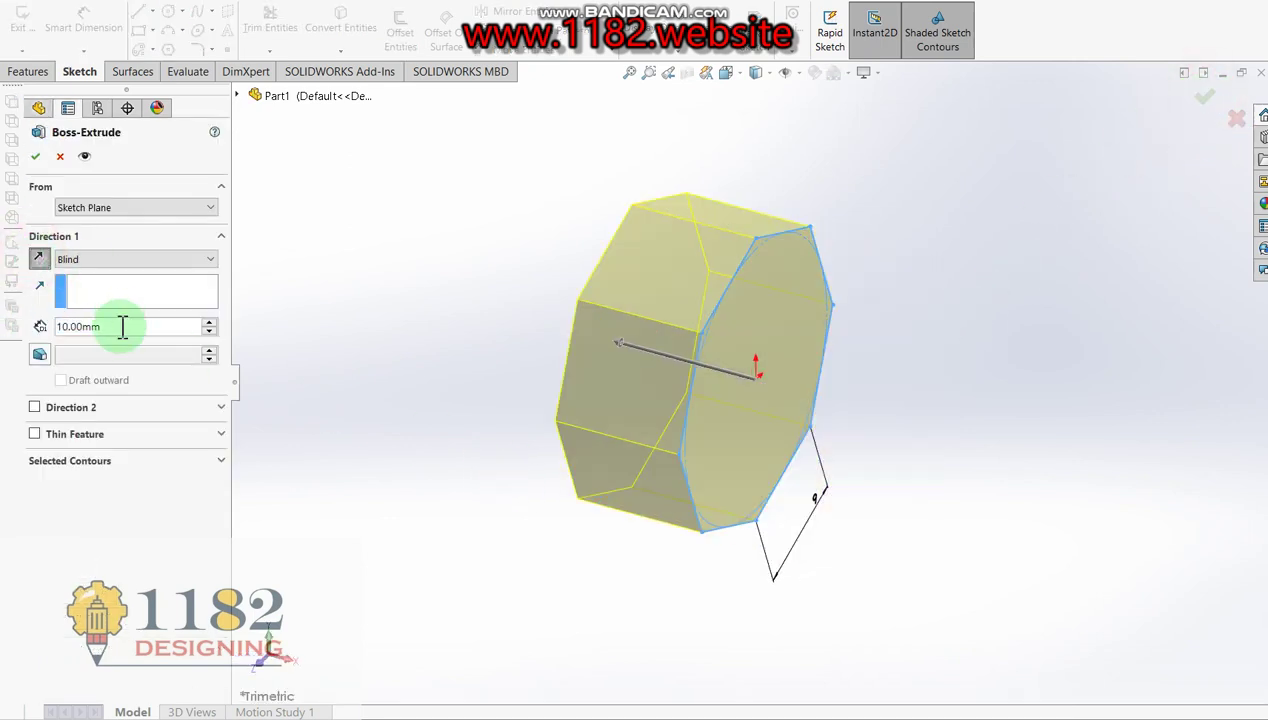
pyautogui.write('280')
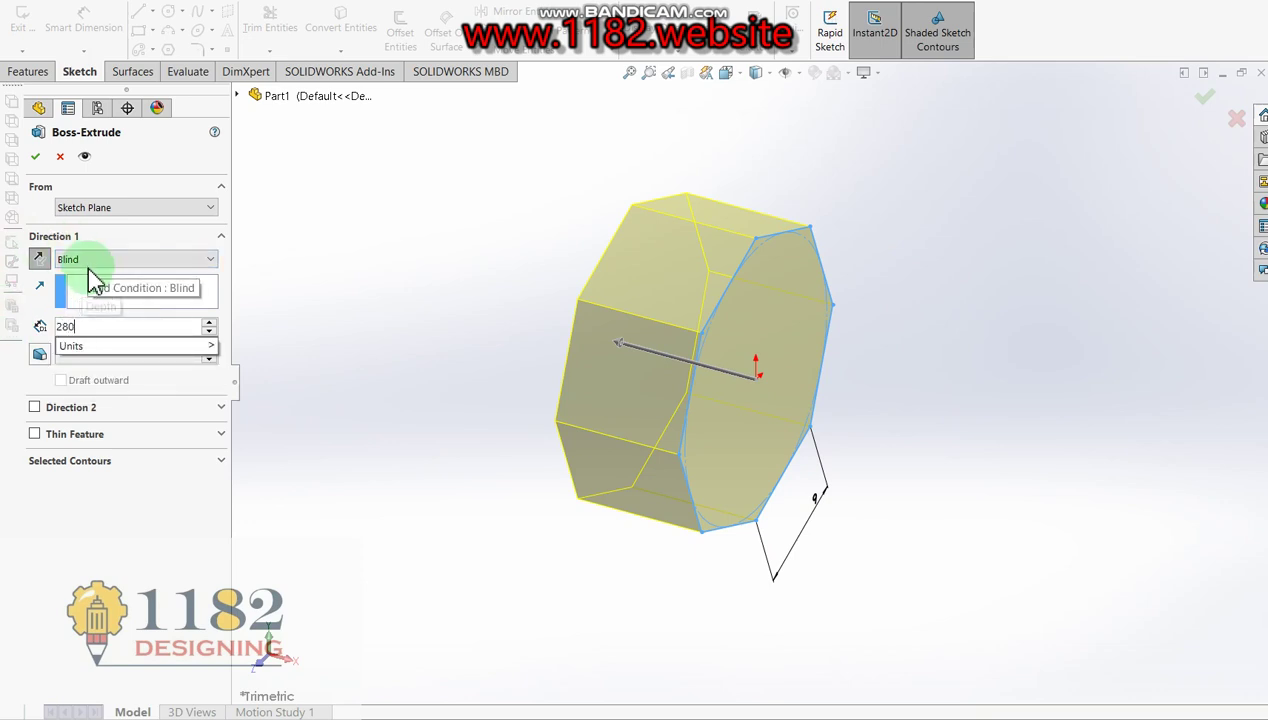
pyautogui.press('Return')
pyautogui.scroll(3, 801, 360)
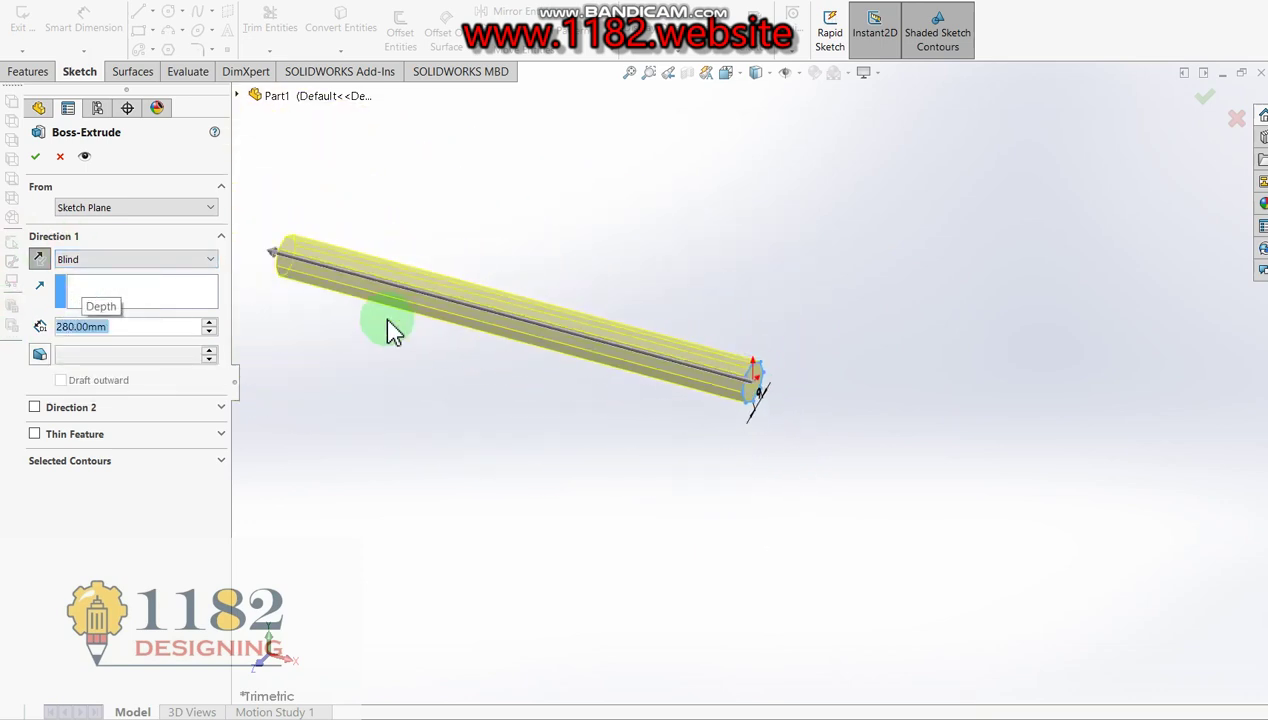
pyautogui.scroll(-2, 886, 249)
pyautogui.scroll(-2, 863, 240)
pyautogui.scroll(-2, 982, 204)
pyautogui.scroll(-2, 985, 222)
pyautogui.scroll(3, 985, 222)
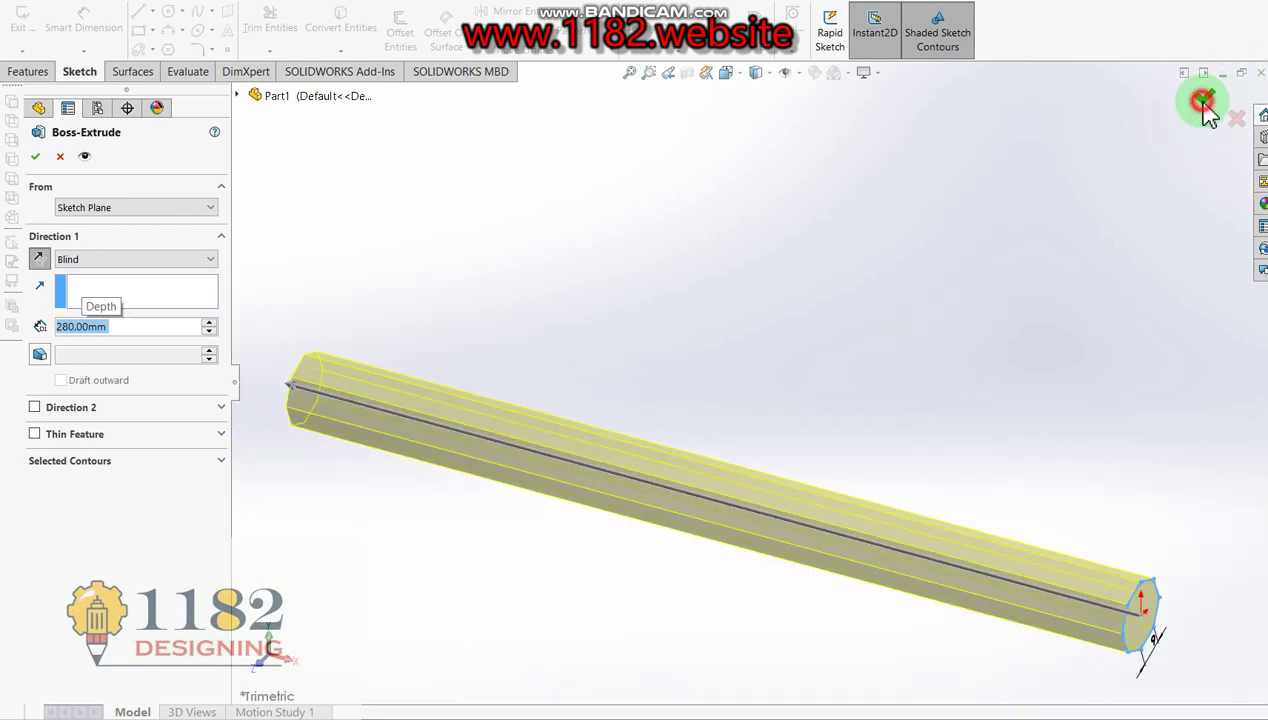
pyautogui.click(1204, 97)
pyautogui.click(549, 360)
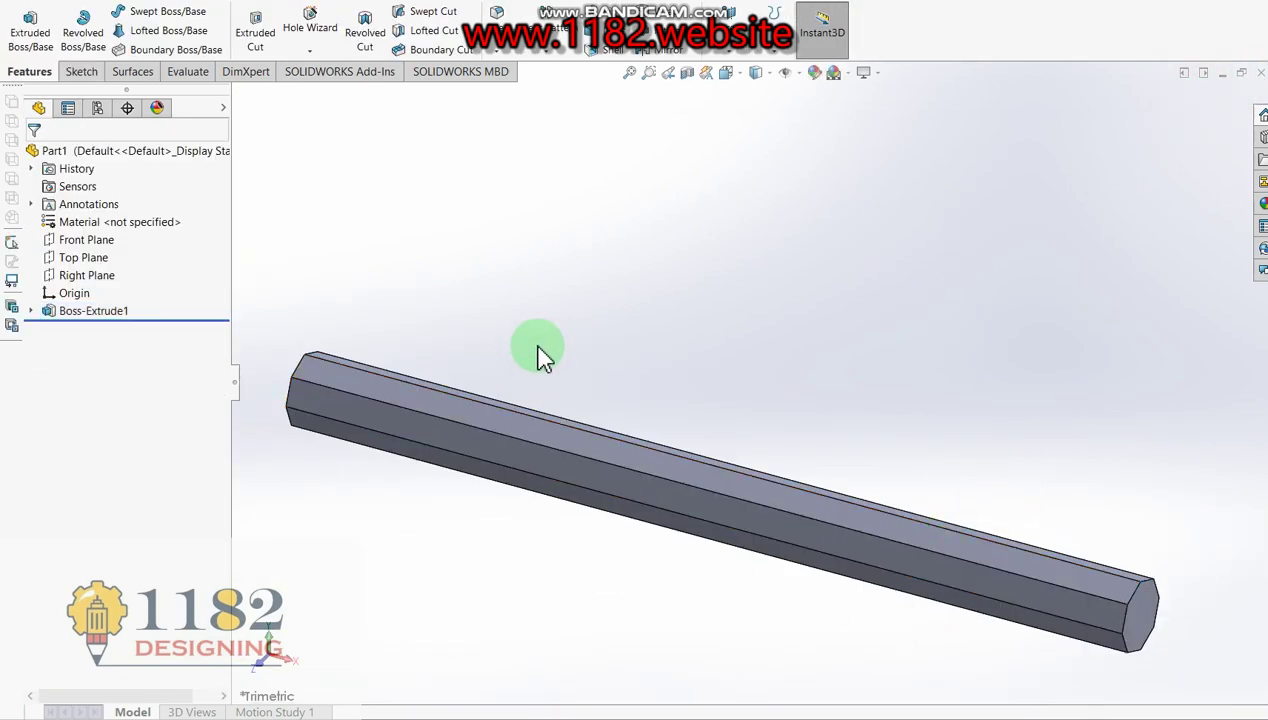
pyautogui.click(480, 416)
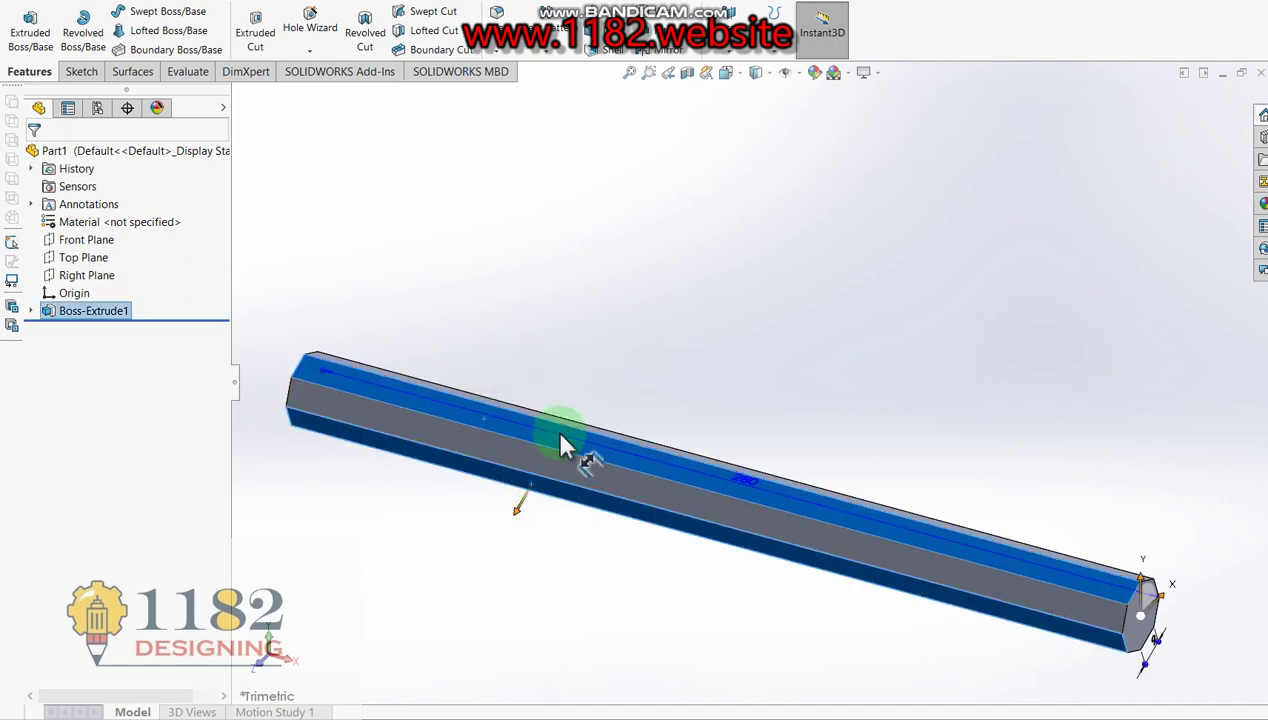
pyautogui.moveTo(770, 424)
pyautogui.mouseDown(button='middle')
pyautogui.moveTo(678, 428)
pyautogui.moveTo(634, 405)
pyautogui.moveTo(617, 447)
pyautogui.mouseUp(button='middle')
pyautogui.click(679, 541)
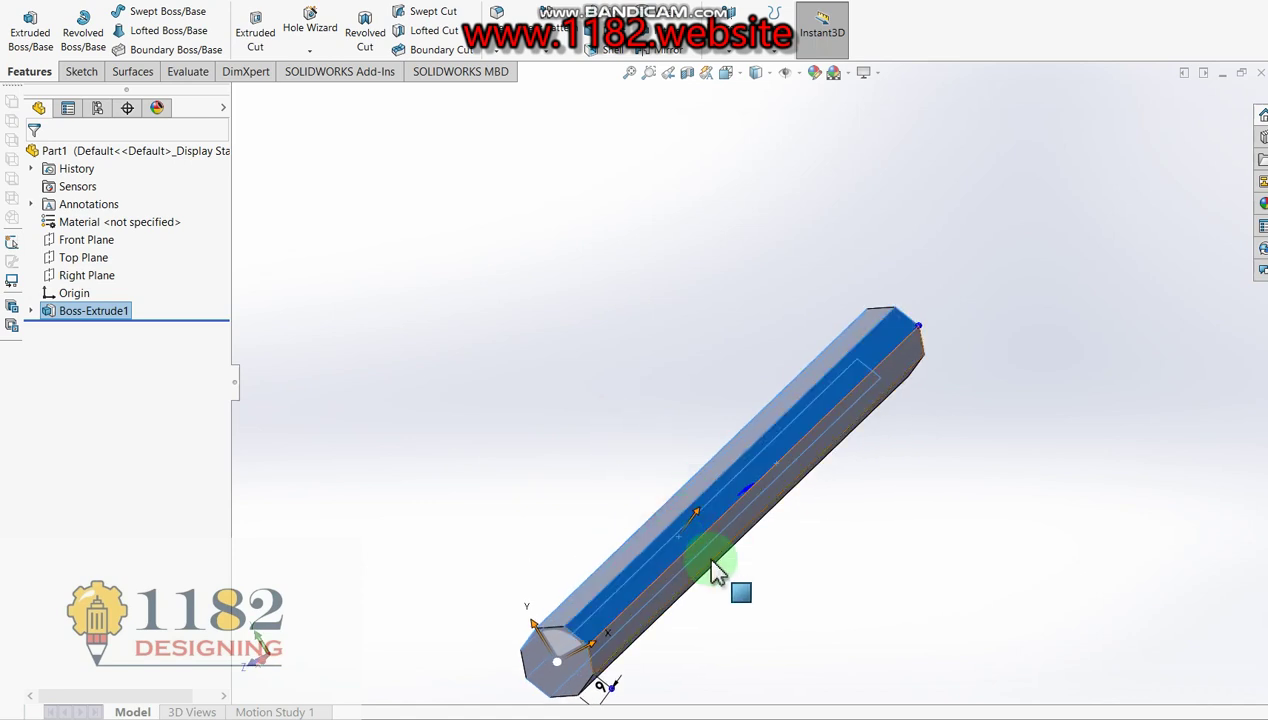
pyautogui.click(982, 428)
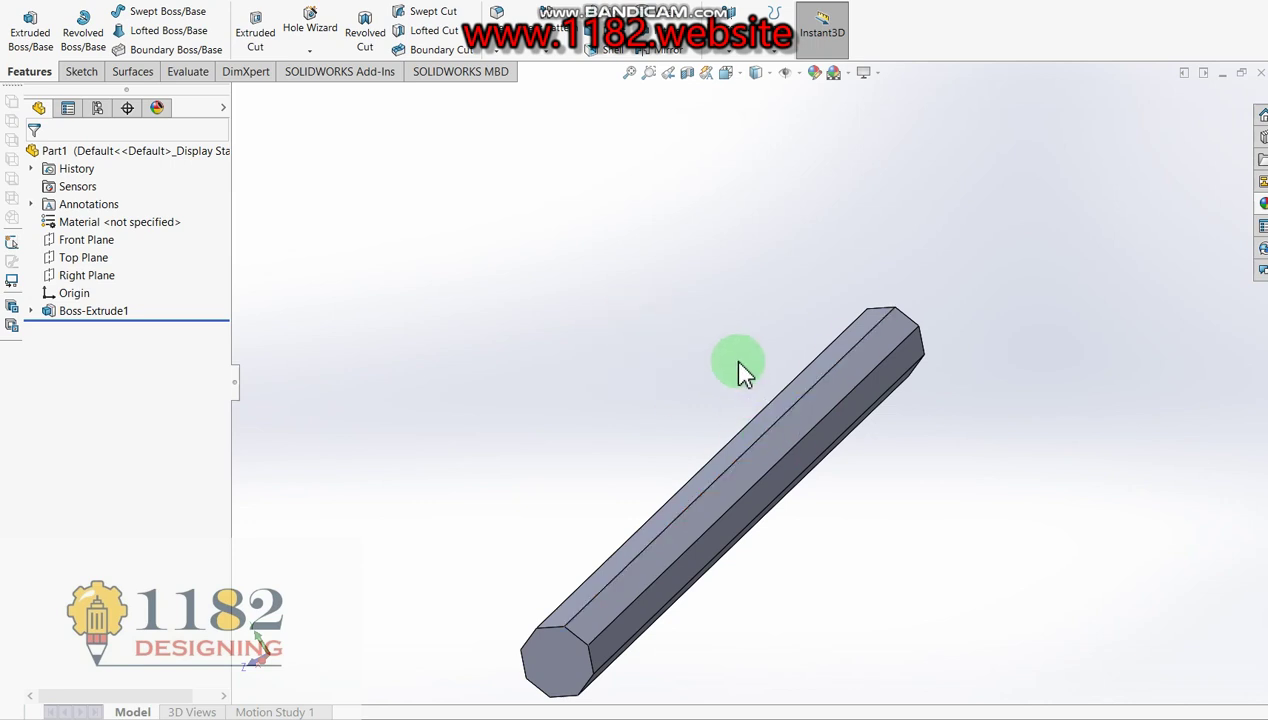
pyautogui.click(85, 311)
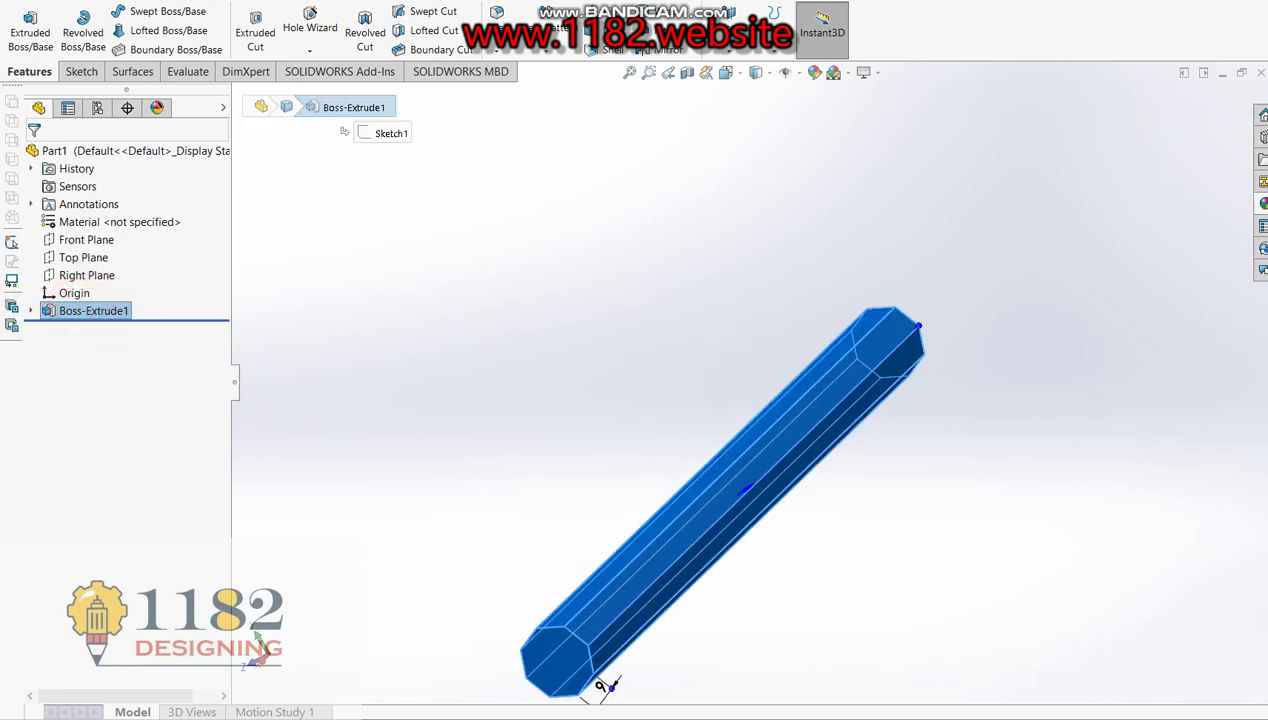
# Apply a wood appearance to Boss-Extrude1 and deselect to see the brown wooden bar
pyautogui.click(602, 685)
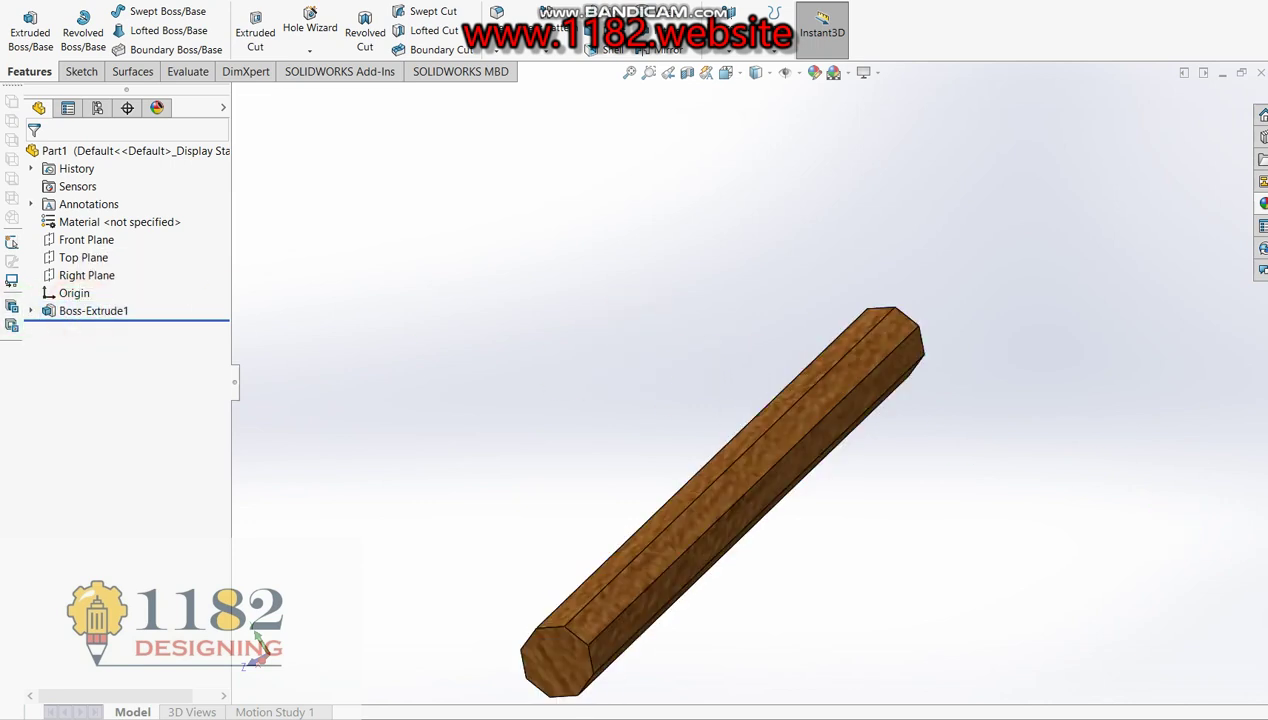
pyautogui.click(699, 528)
pyautogui.click(903, 468)
pyautogui.click(821, 430)
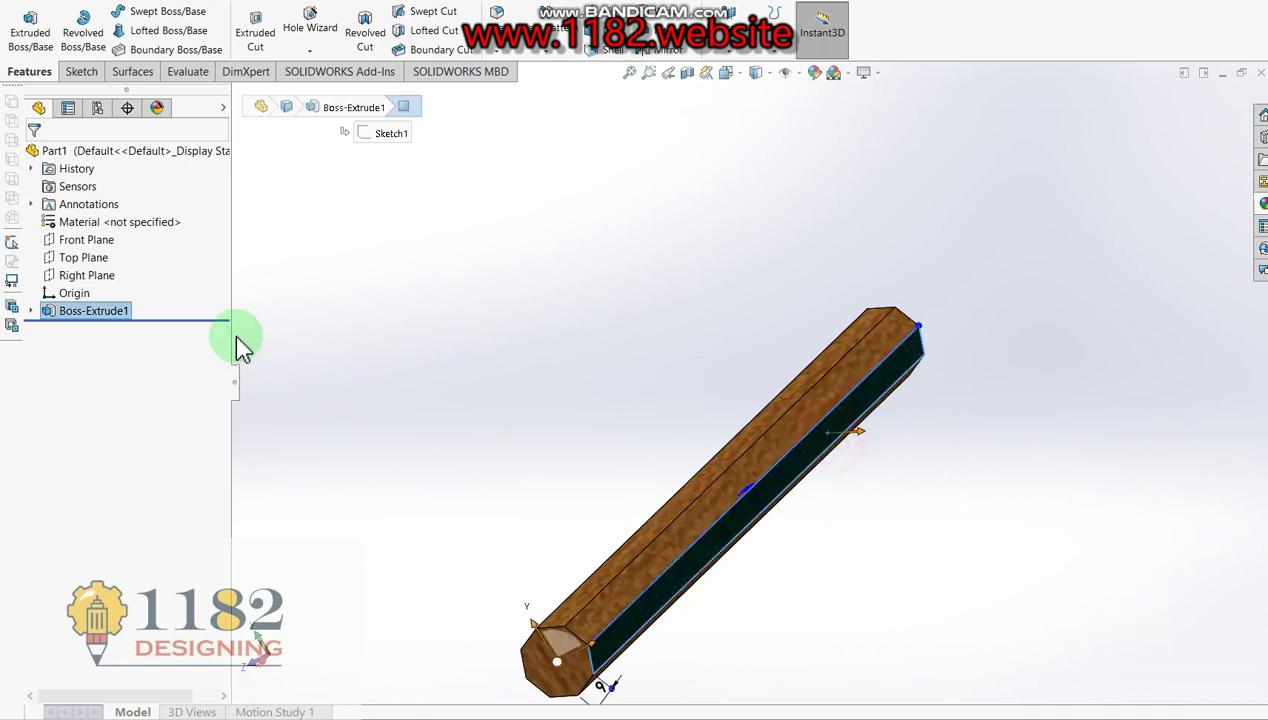
pyautogui.click(94, 318)
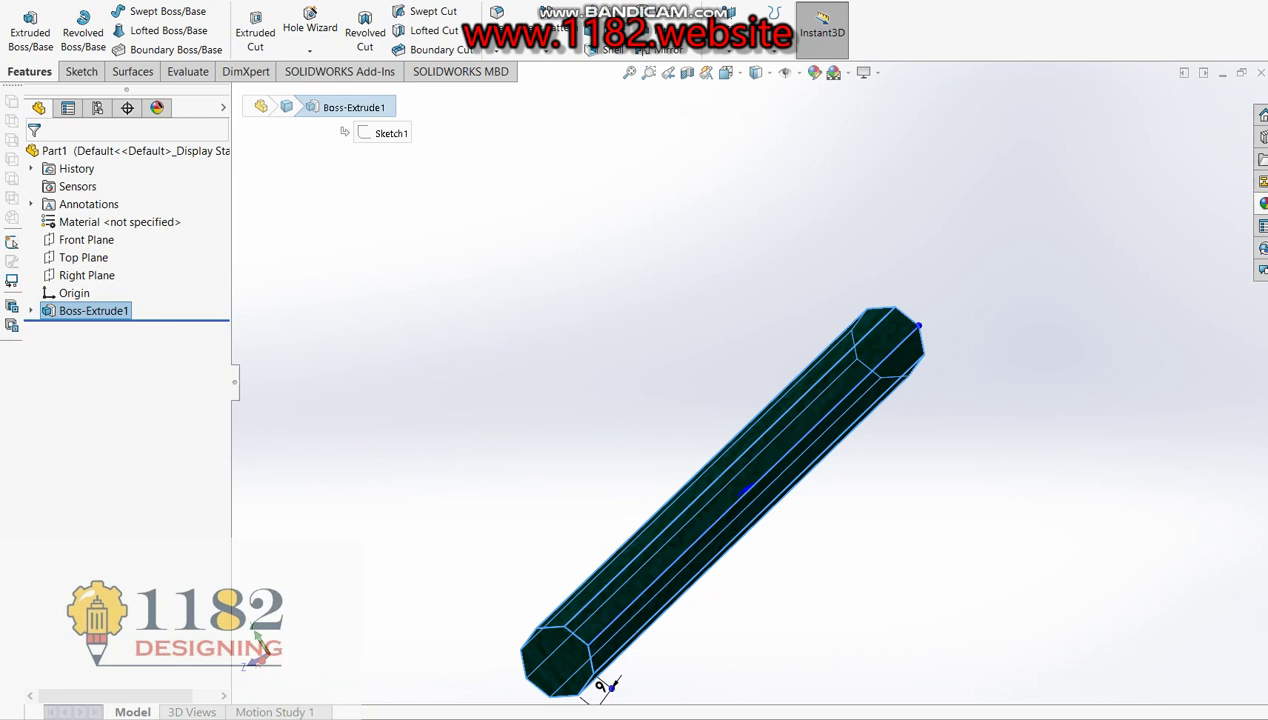
pyautogui.click(1043, 552)
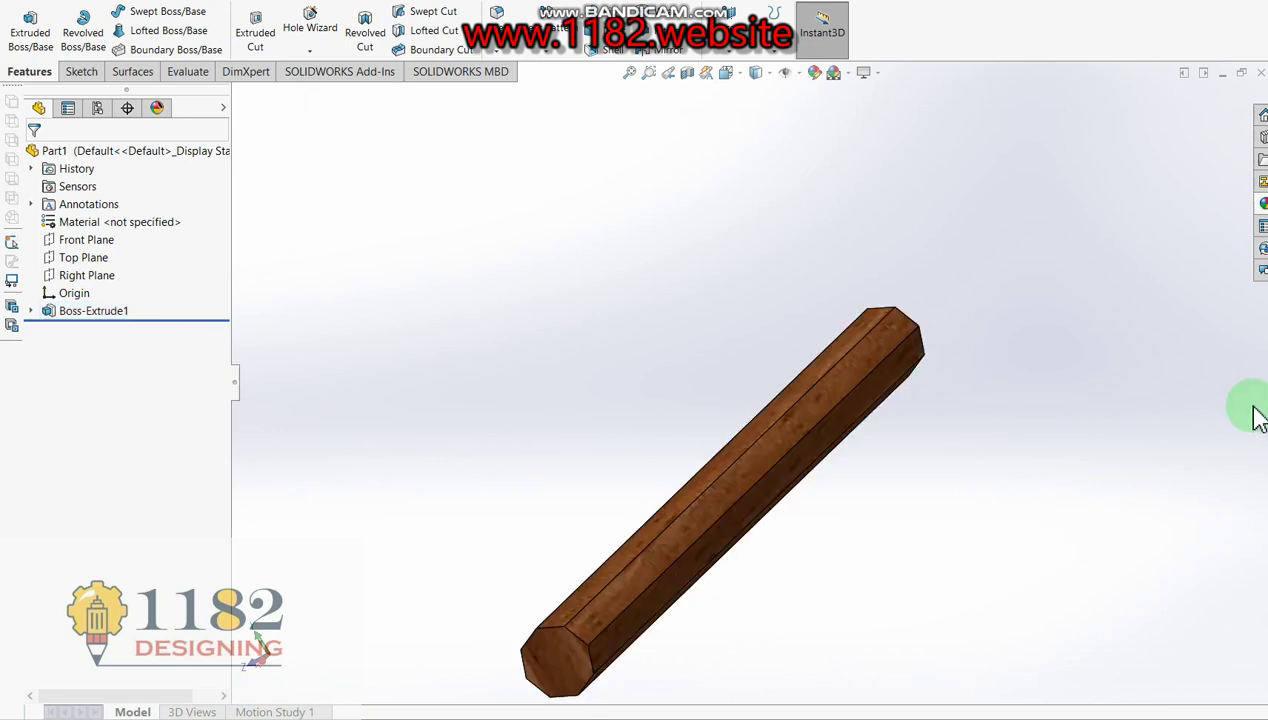
pyautogui.click(100, 311)
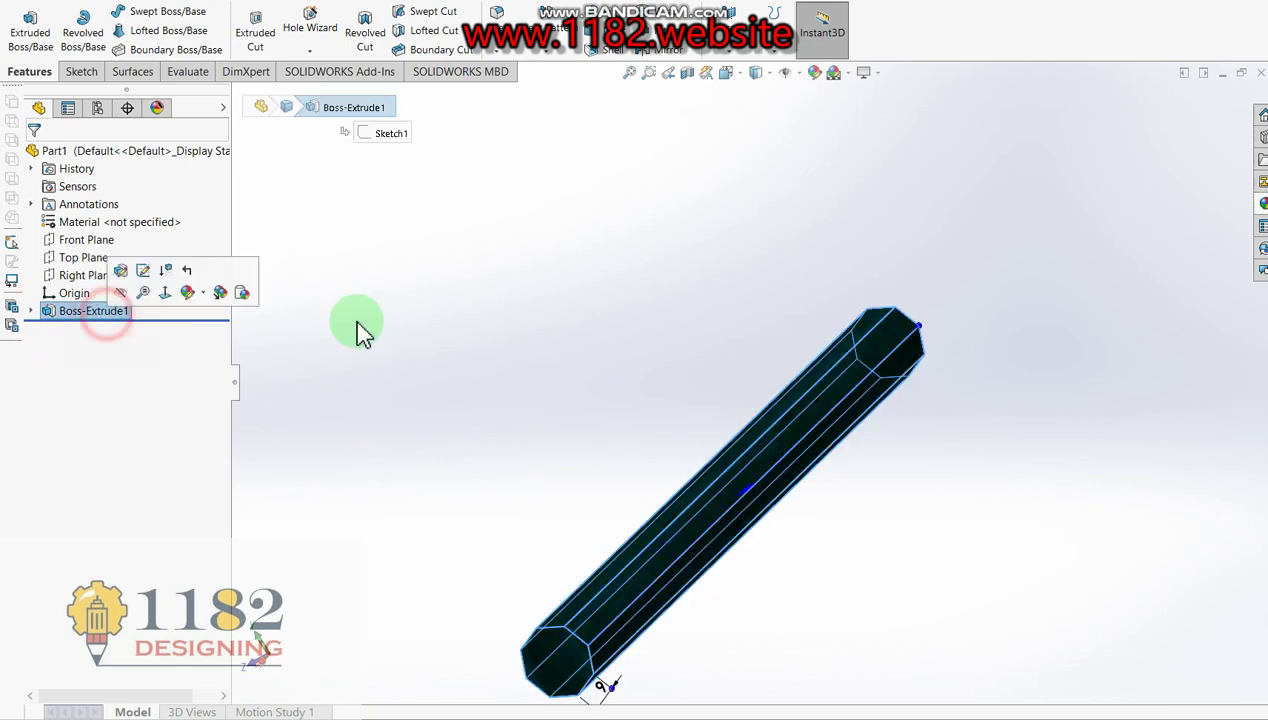
pyautogui.click(855, 439)
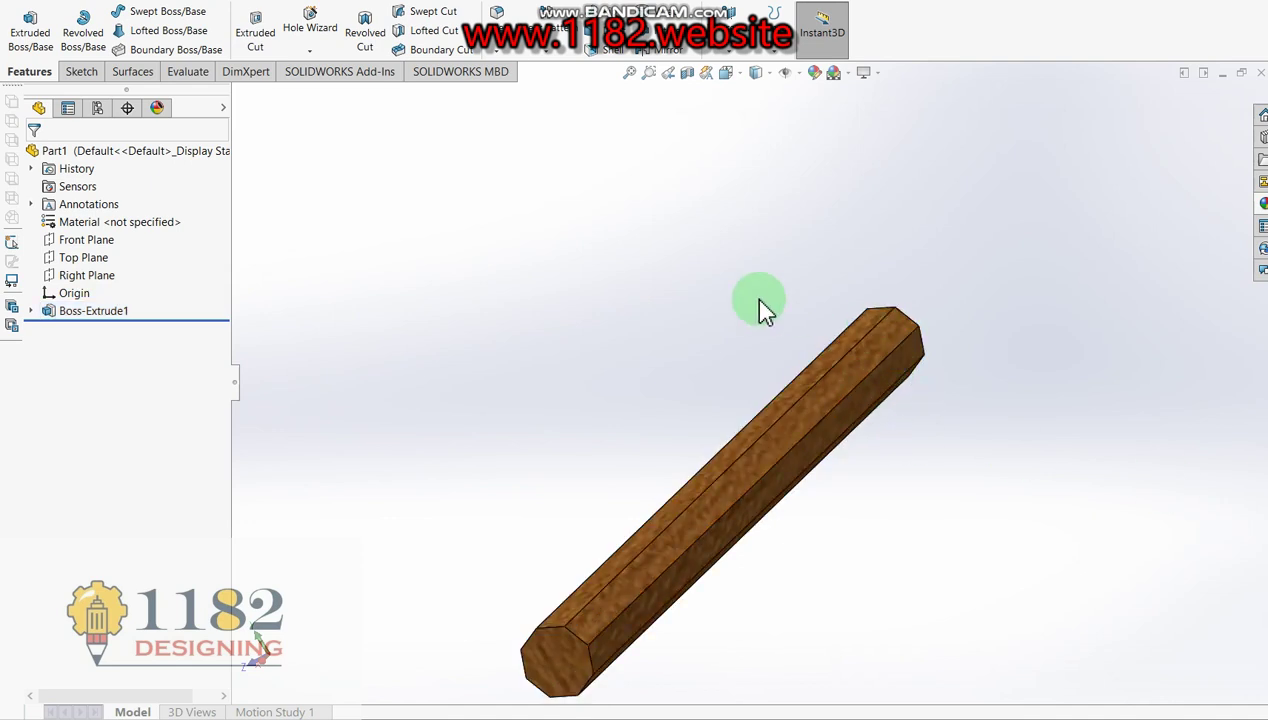
pyautogui.scroll(2, 760, 378)
# Select four alternating long side faces and set their appearance to solid red
pyautogui.click(690, 505)
pyautogui.moveTo(815, 577); pyautogui.dragTo(768, 459, button='middle')
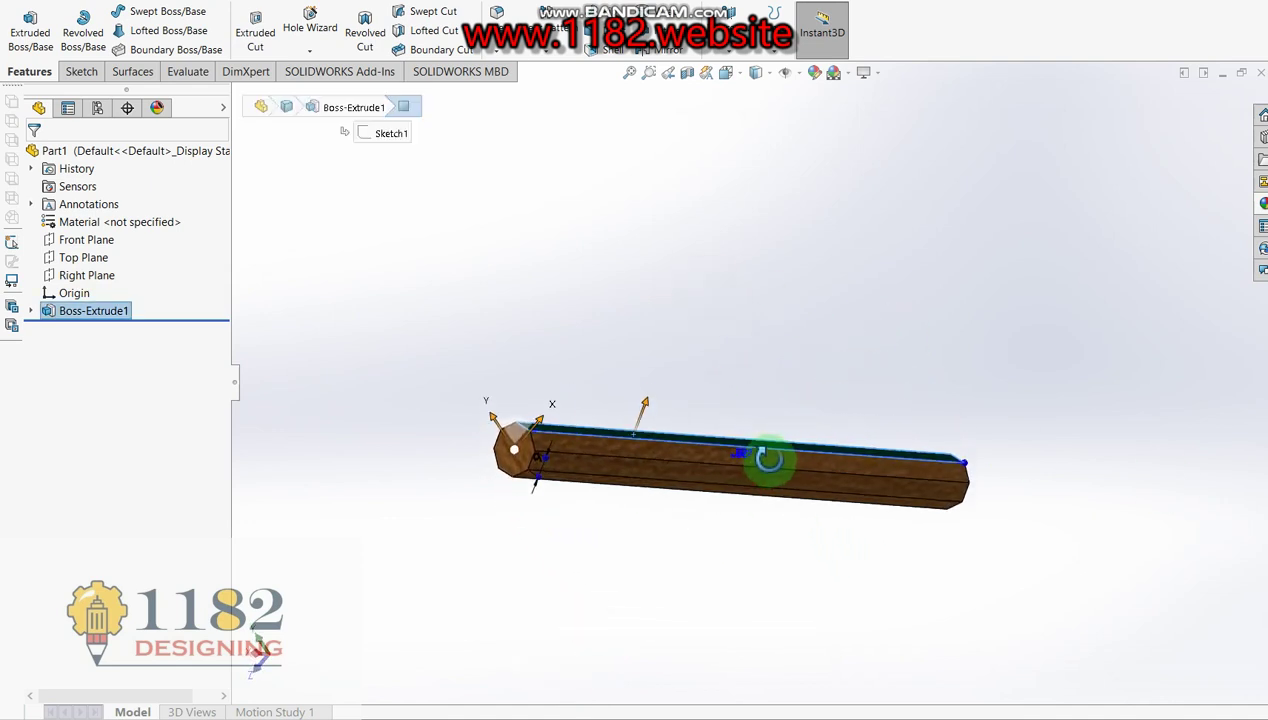
pyautogui.click(685, 497)
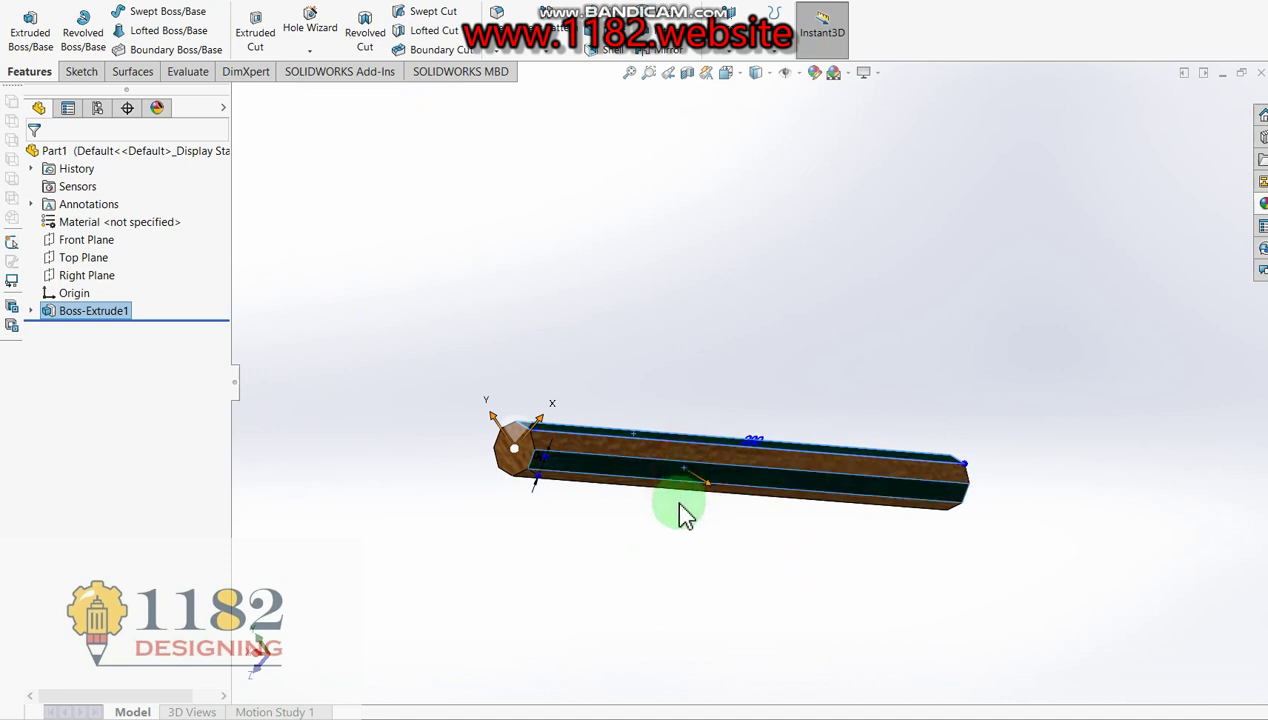
pyautogui.moveTo(730, 467)
pyautogui.mouseDown(button='middle')
pyautogui.moveTo(785, 375)
pyautogui.moveTo(836, 476)
pyautogui.moveTo(906, 555)
pyautogui.mouseUp(button='middle')
pyautogui.scroll(-2, 785, 375)
pyautogui.click(740, 385)
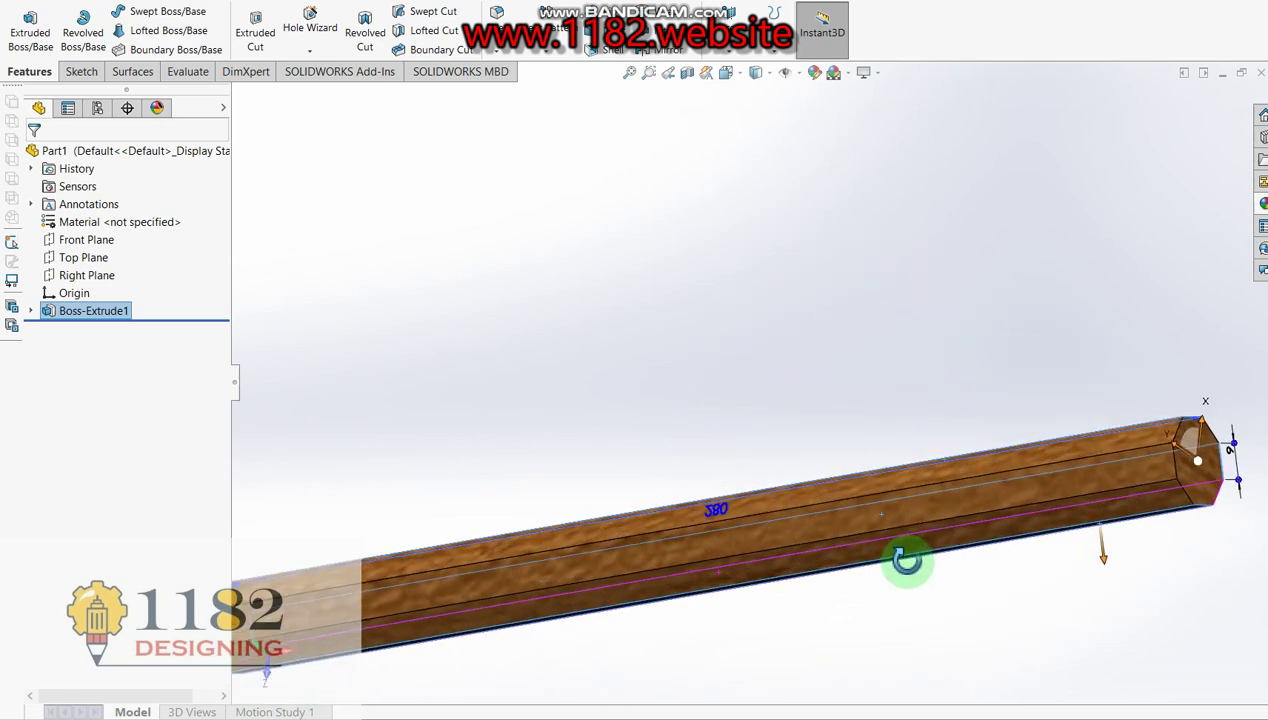
pyautogui.click(1010, 490)
pyautogui.click(815, 80)
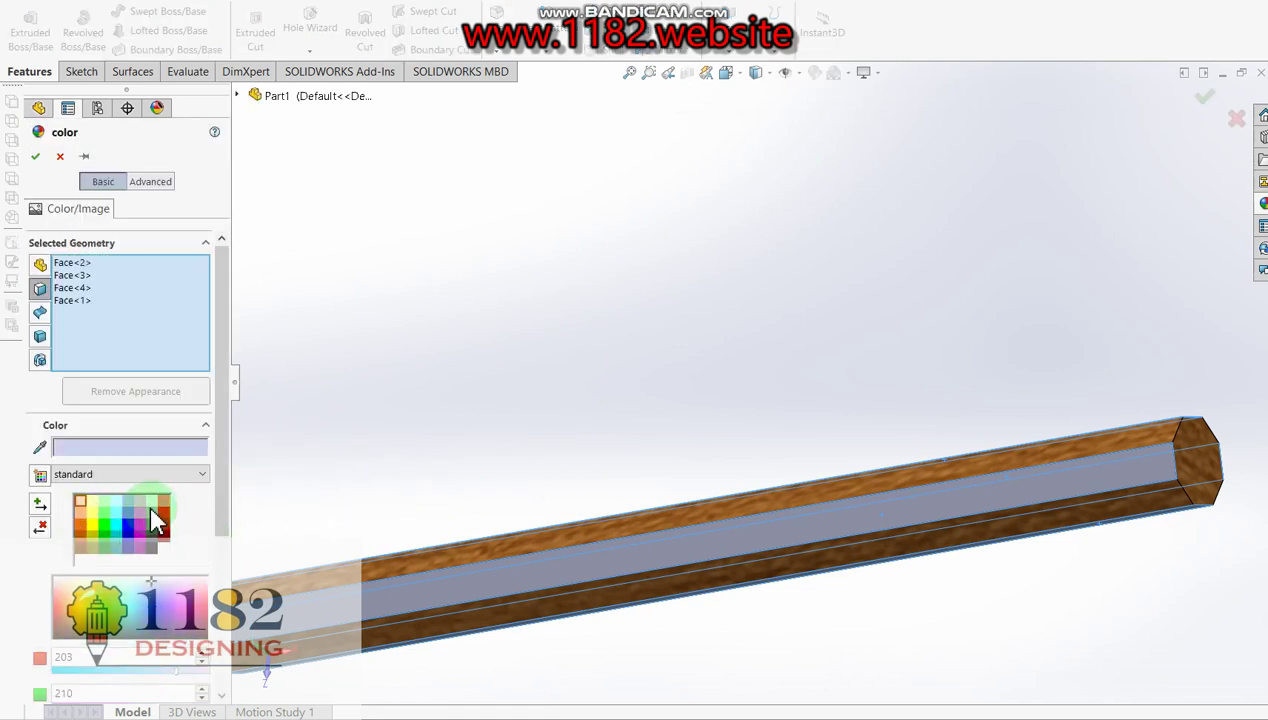
pyautogui.click(163, 514)
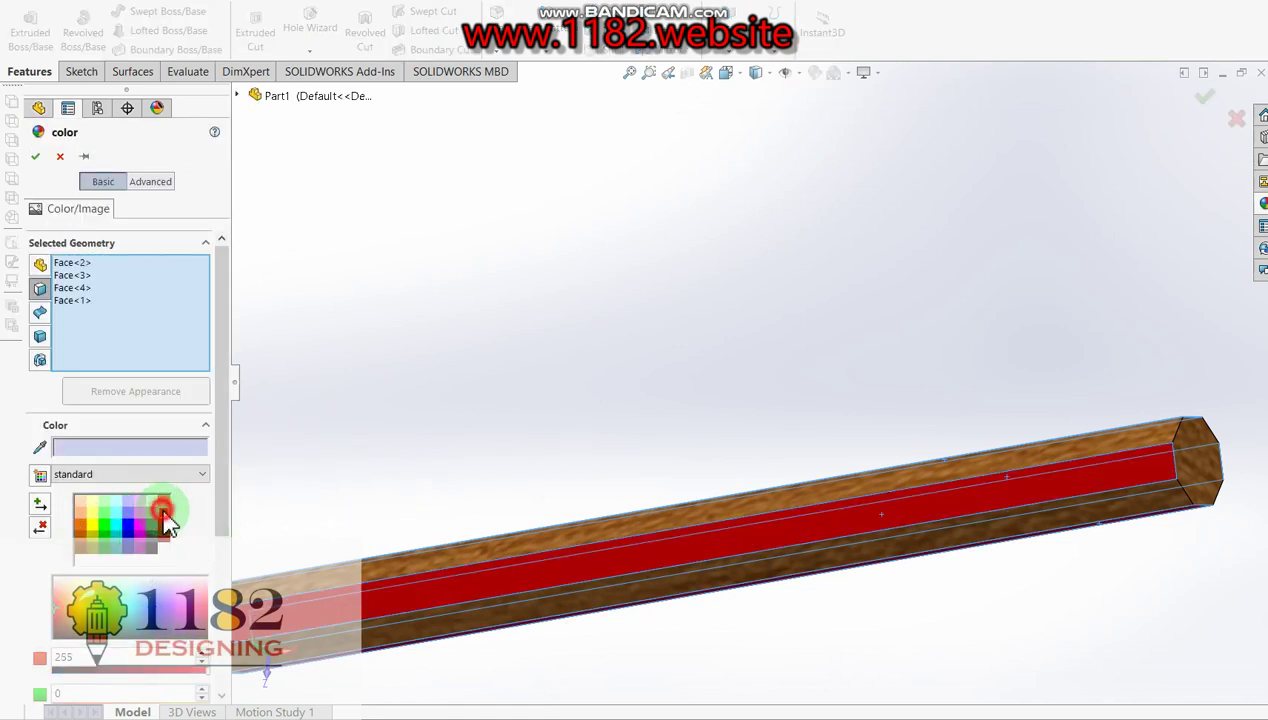
pyautogui.click(36, 158)
pyautogui.moveTo(962, 499); pyautogui.dragTo(964, 405, button='middle')
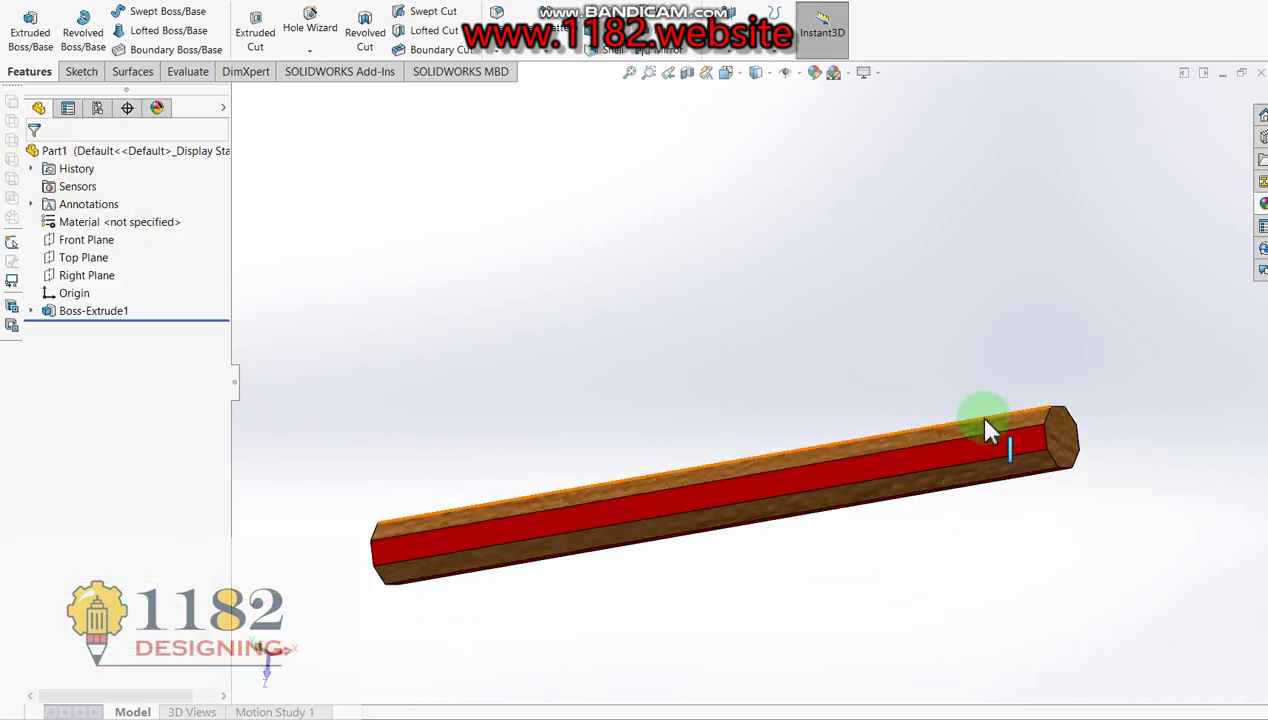
# Select the four remaining wood-textured side faces and set their appearance to black
pyautogui.click(985, 430)
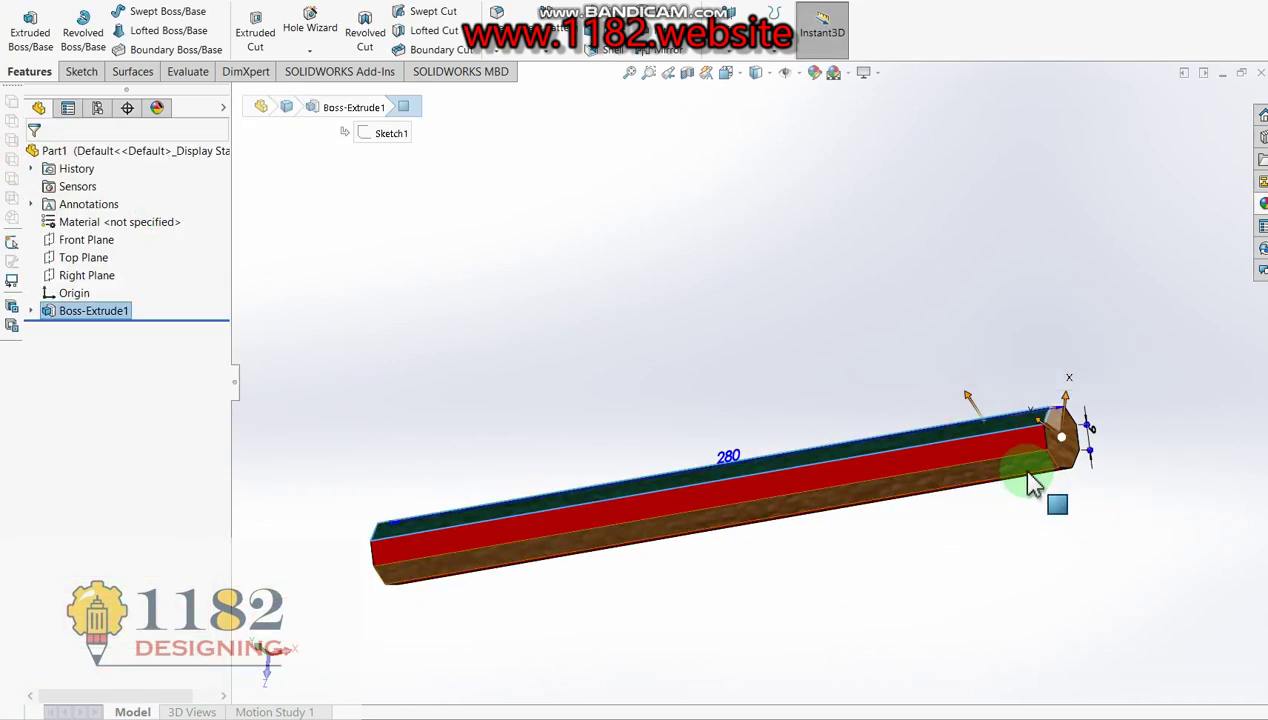
pyautogui.moveTo(1020, 490); pyautogui.dragTo(849, 453, button='middle')
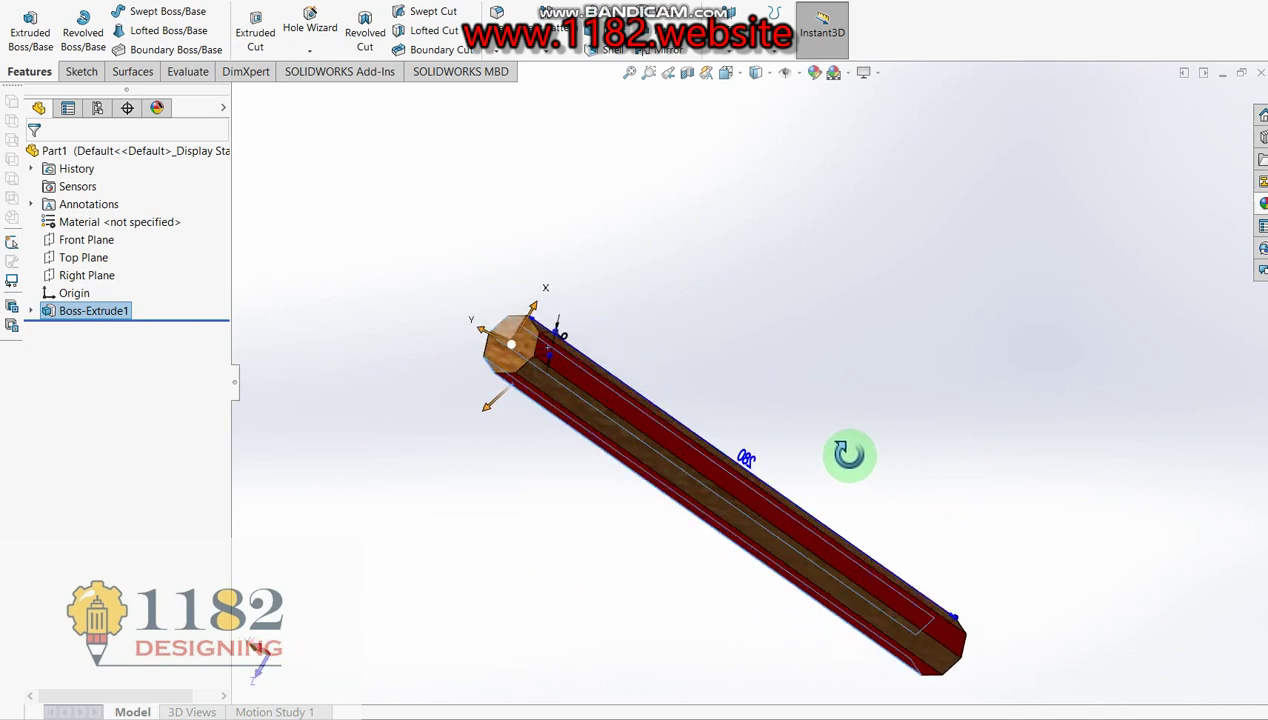
pyautogui.click(617, 418)
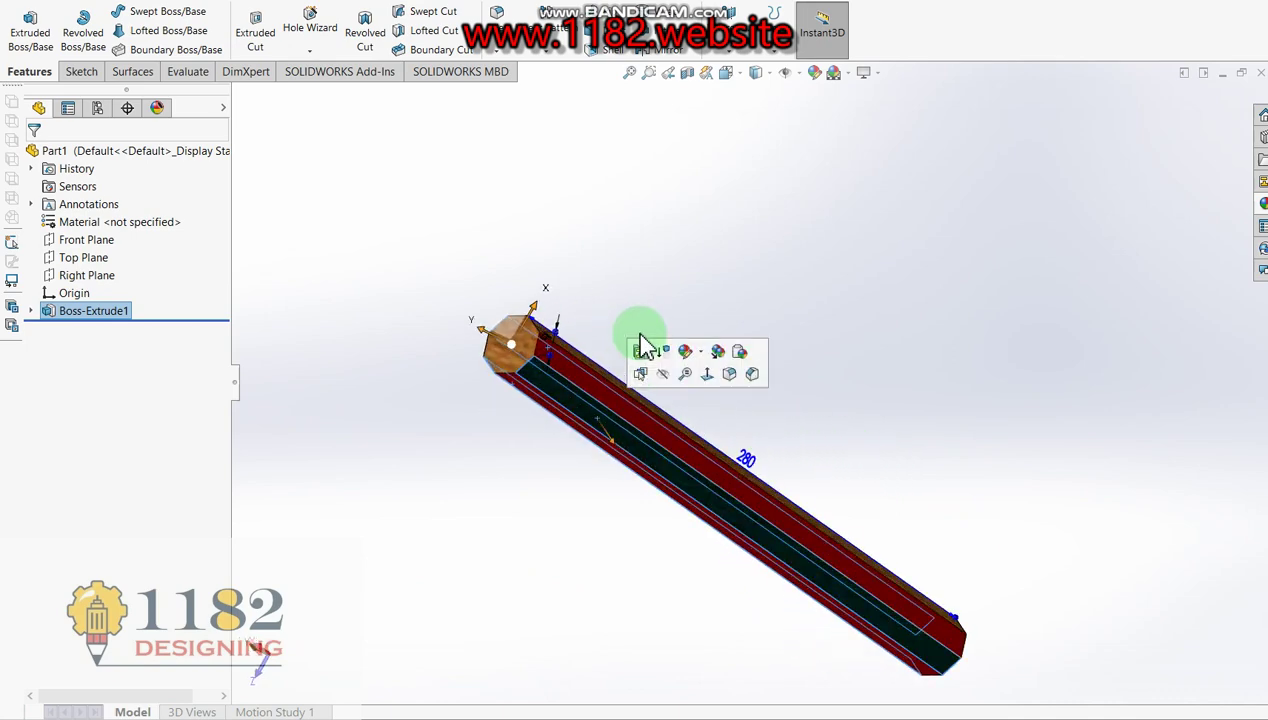
pyautogui.moveTo(640, 340); pyautogui.dragTo(578, 458, button='middle')
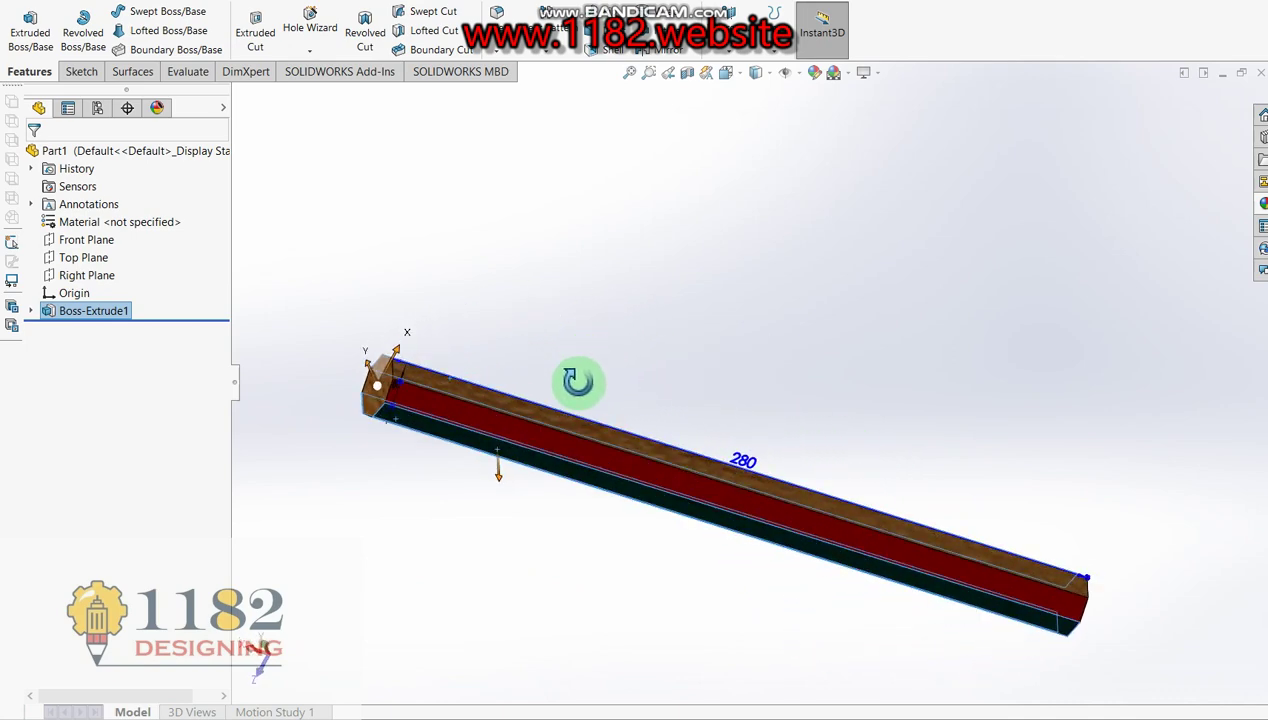
pyautogui.click(576, 453)
pyautogui.click(816, 76)
pyautogui.click(773, 198)
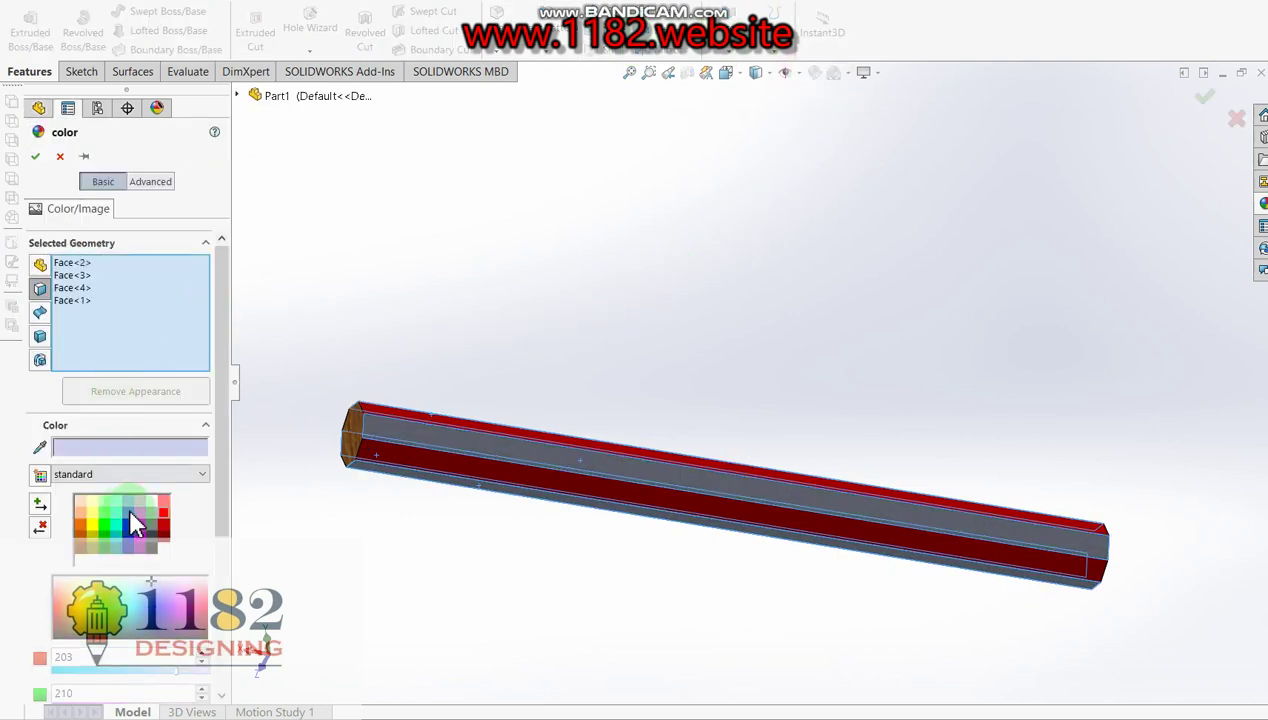
pyautogui.click(155, 550)
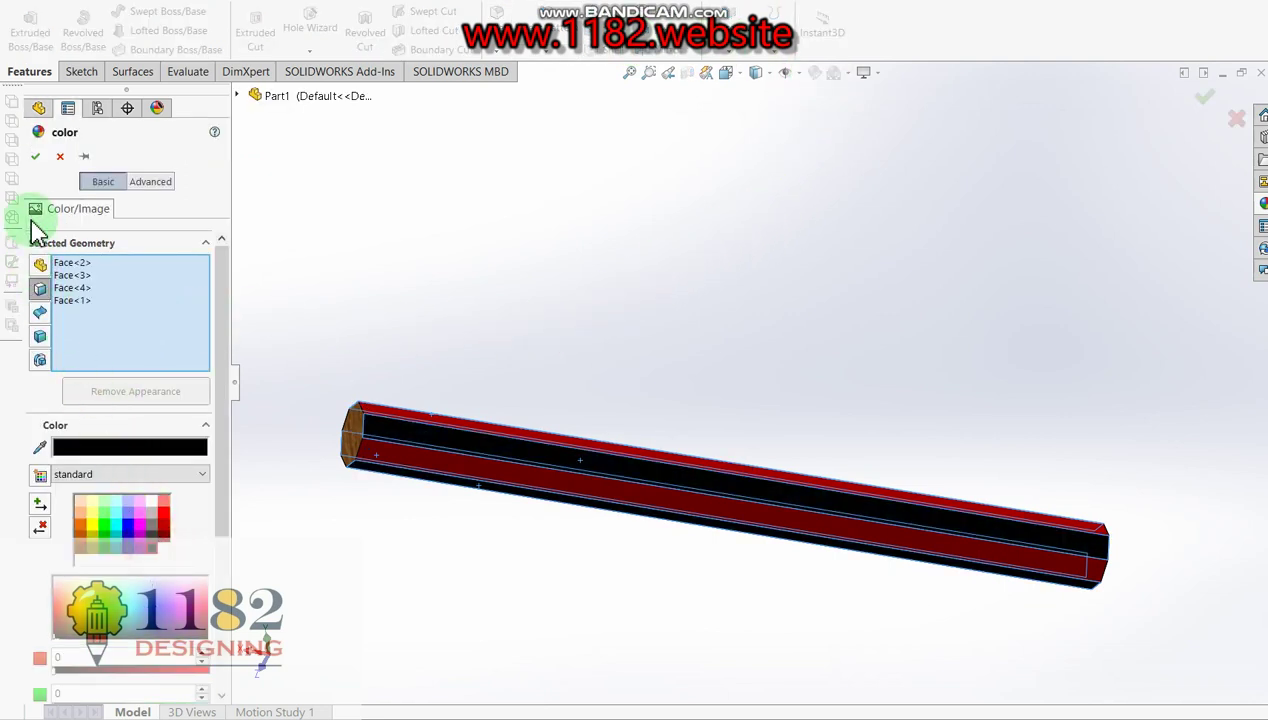
pyautogui.click(35, 156)
pyautogui.scroll(2, 765, 305)
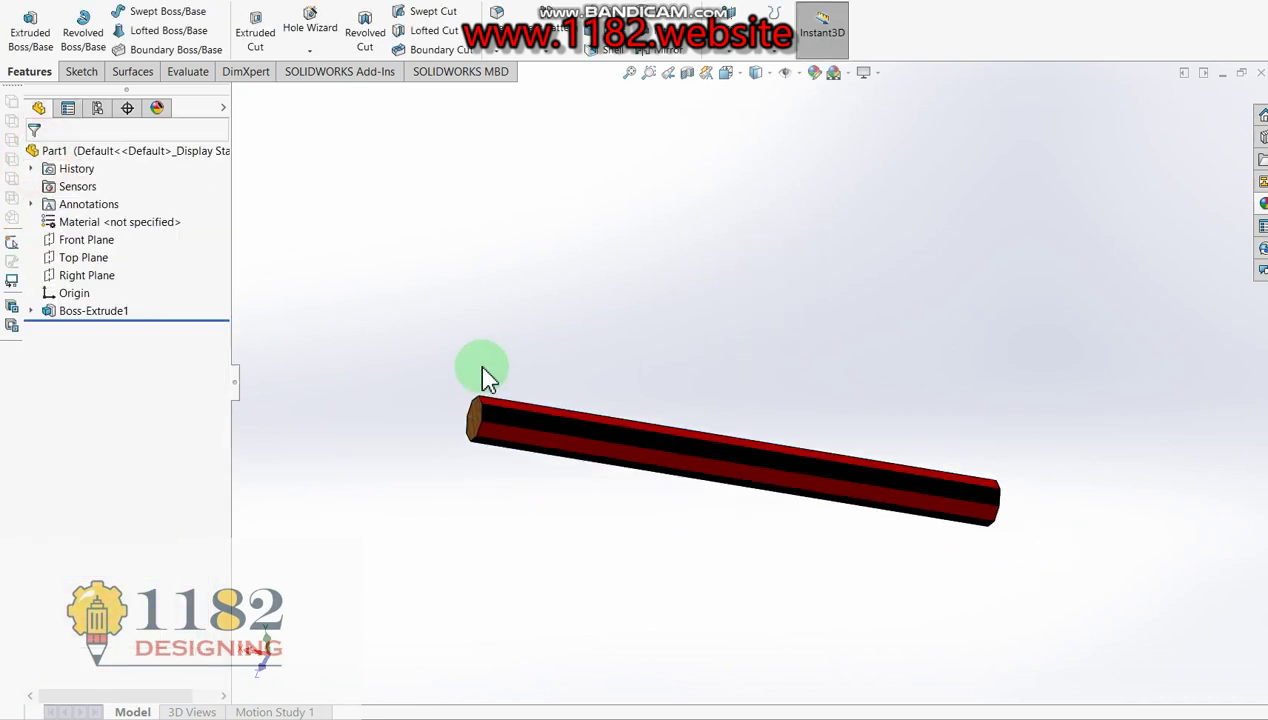
# Start a sketch on the Front Plane, viewed normal, and draw a triangle at the bar's end
pyautogui.click(90, 241)
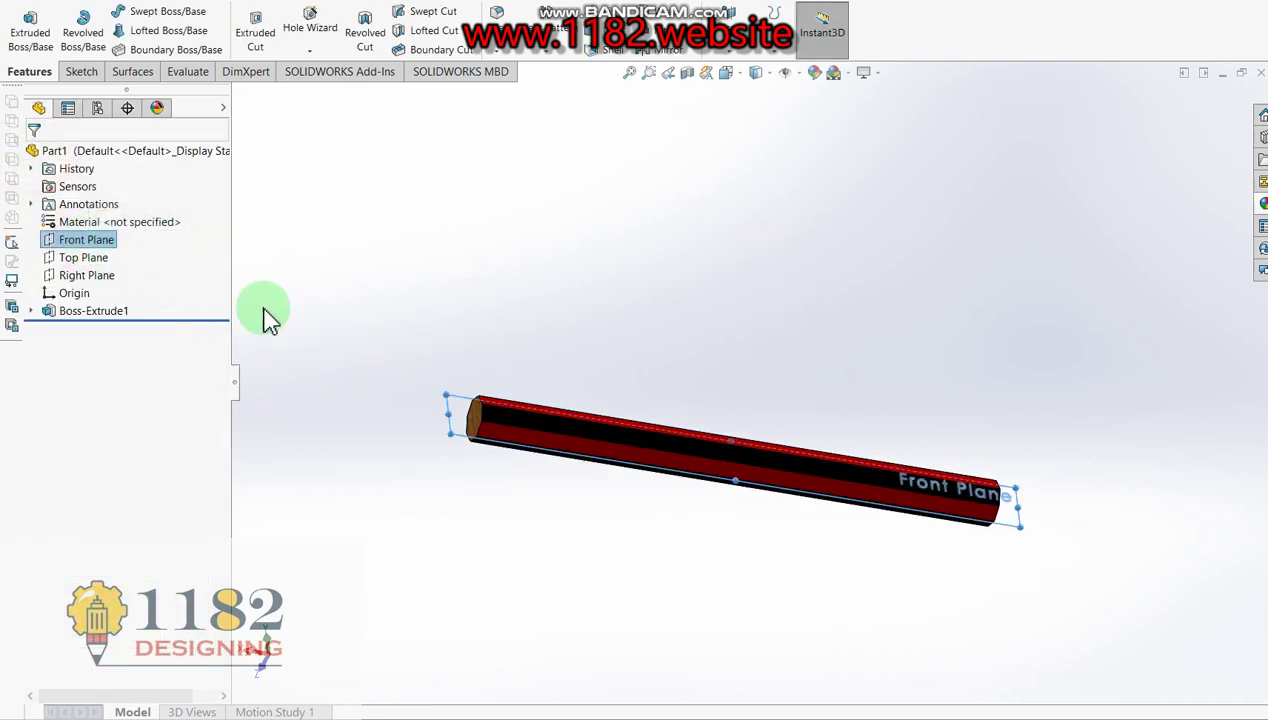
pyautogui.hotkey('ctrl', '8')
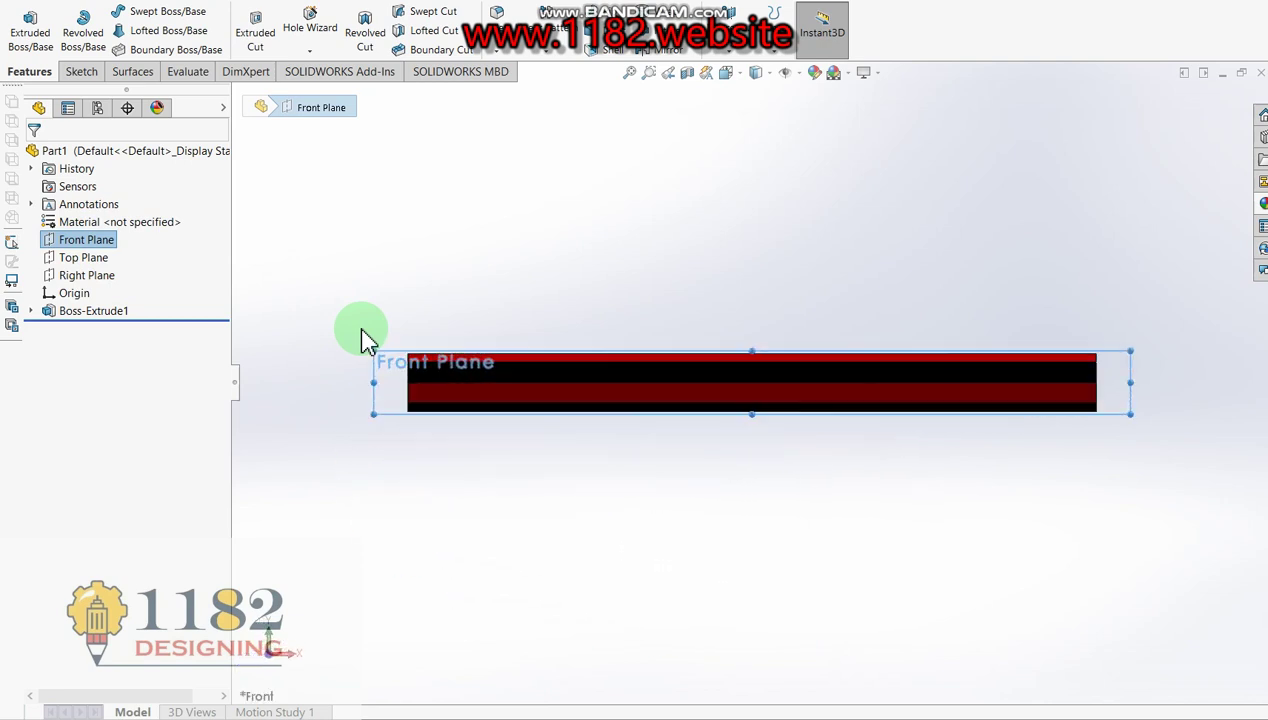
pyautogui.click(365, 30)
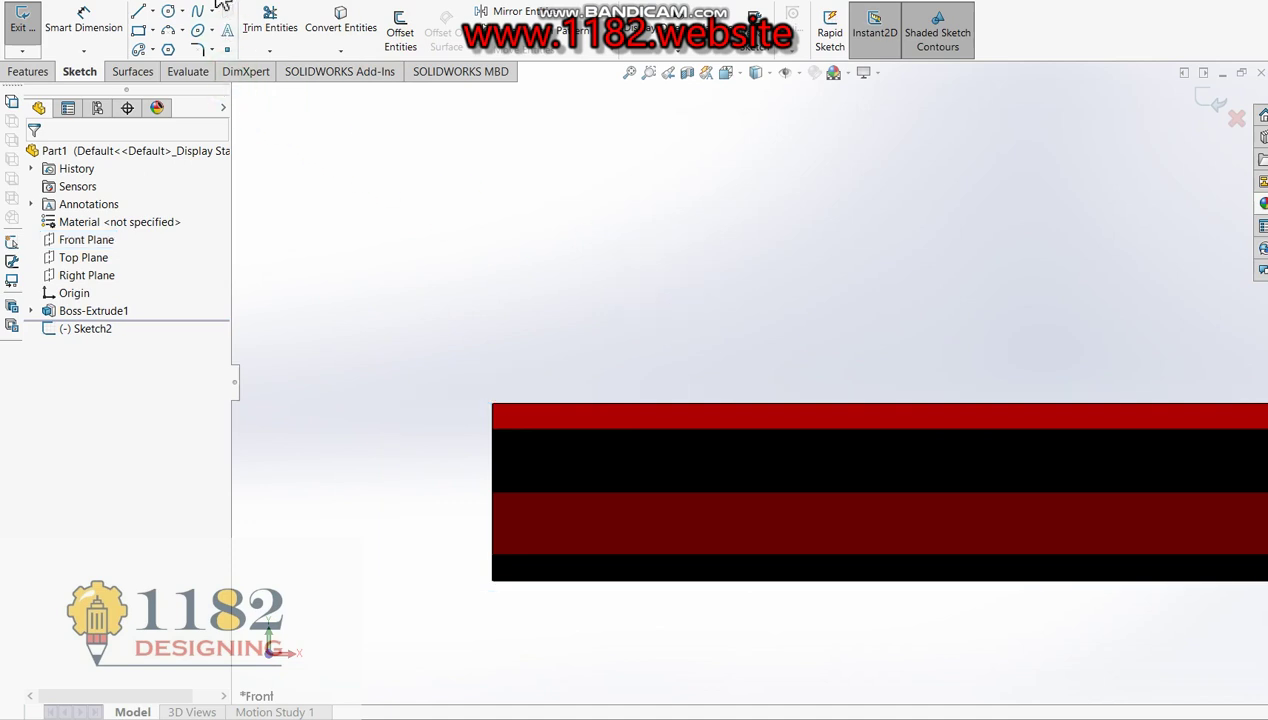
pyautogui.click(140, 14)
pyautogui.click(763, 412)
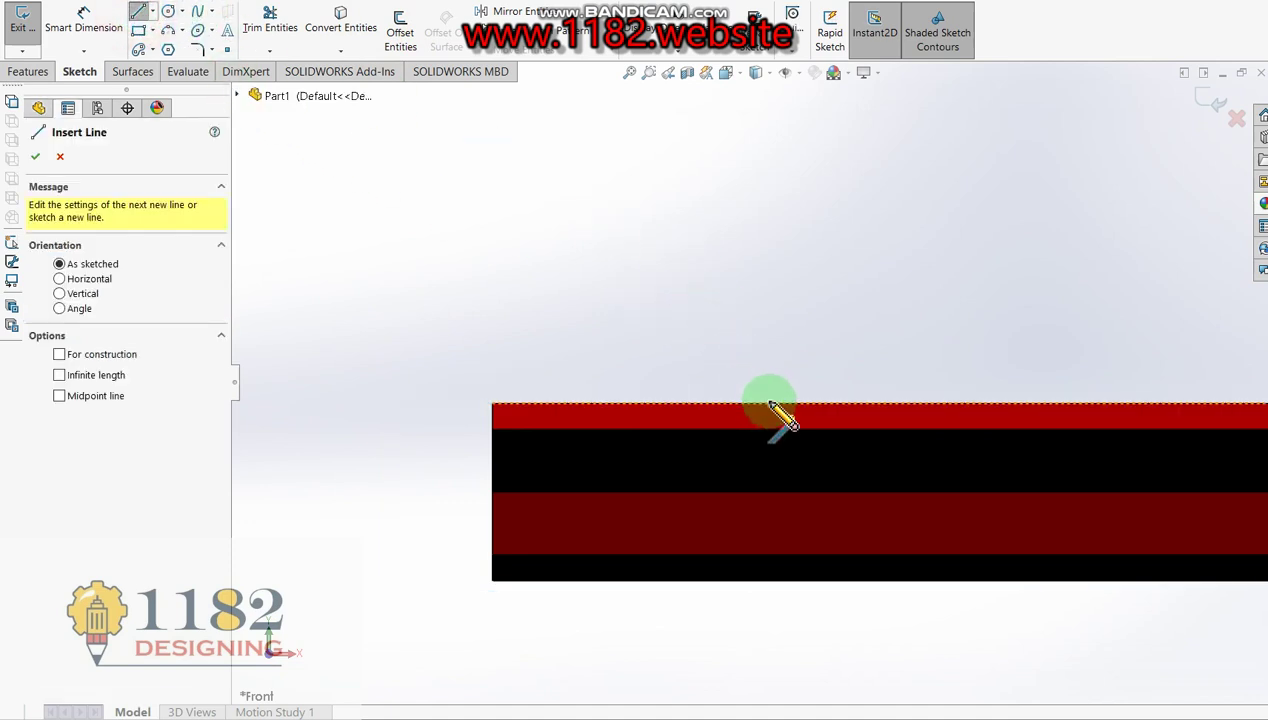
pyautogui.click(492, 404)
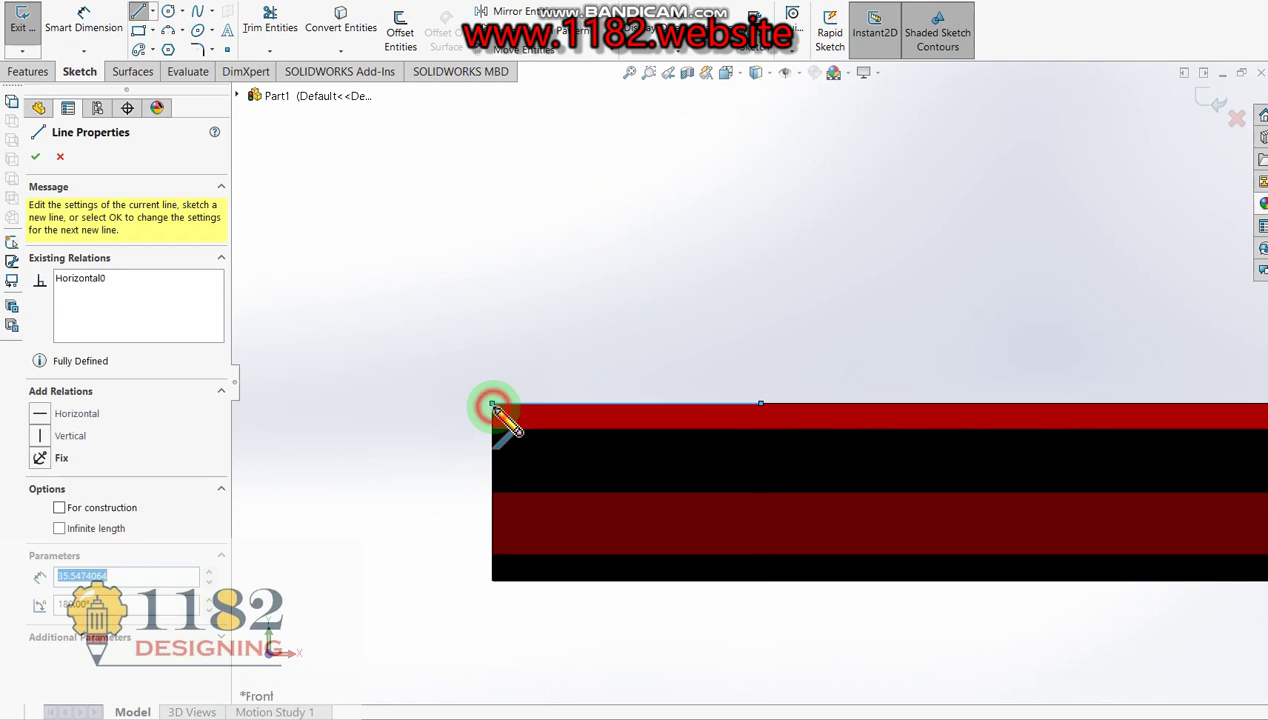
pyautogui.click(490, 477)
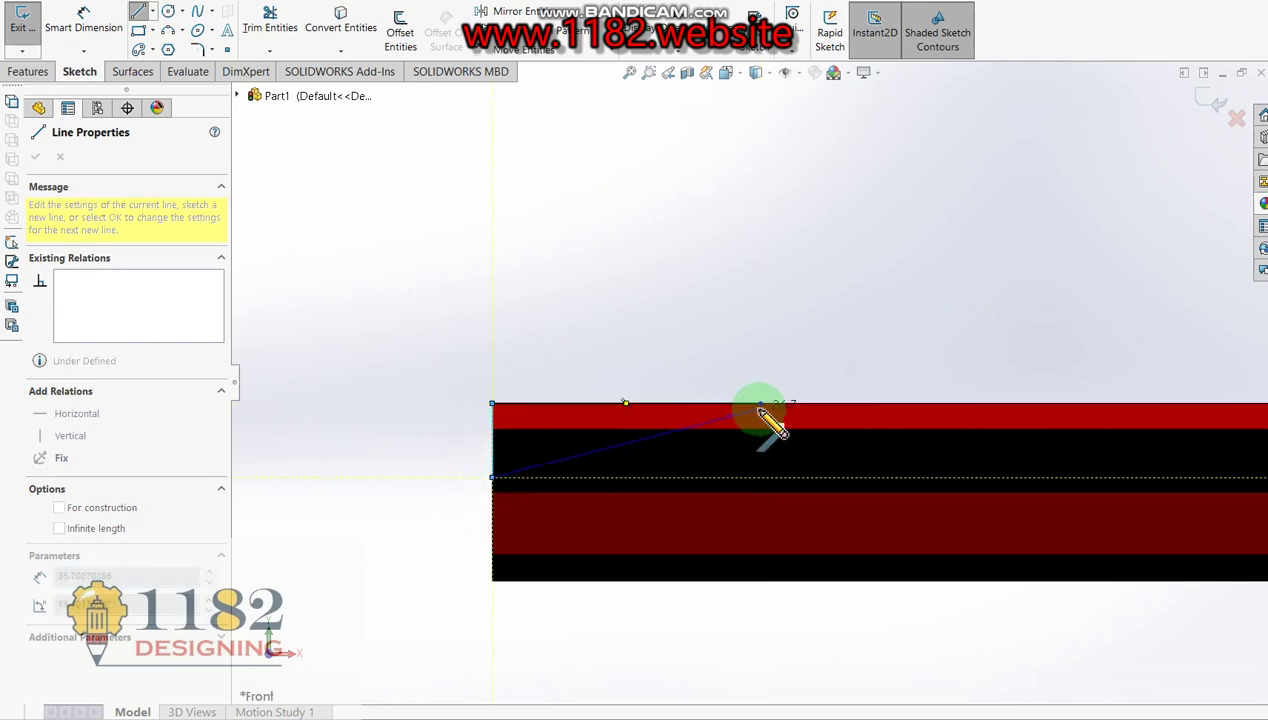
pyautogui.click(762, 404)
# Dimension the triangle's vertical edge to 8 mm and its top edge to 25 mm
pyautogui.click(84, 22)
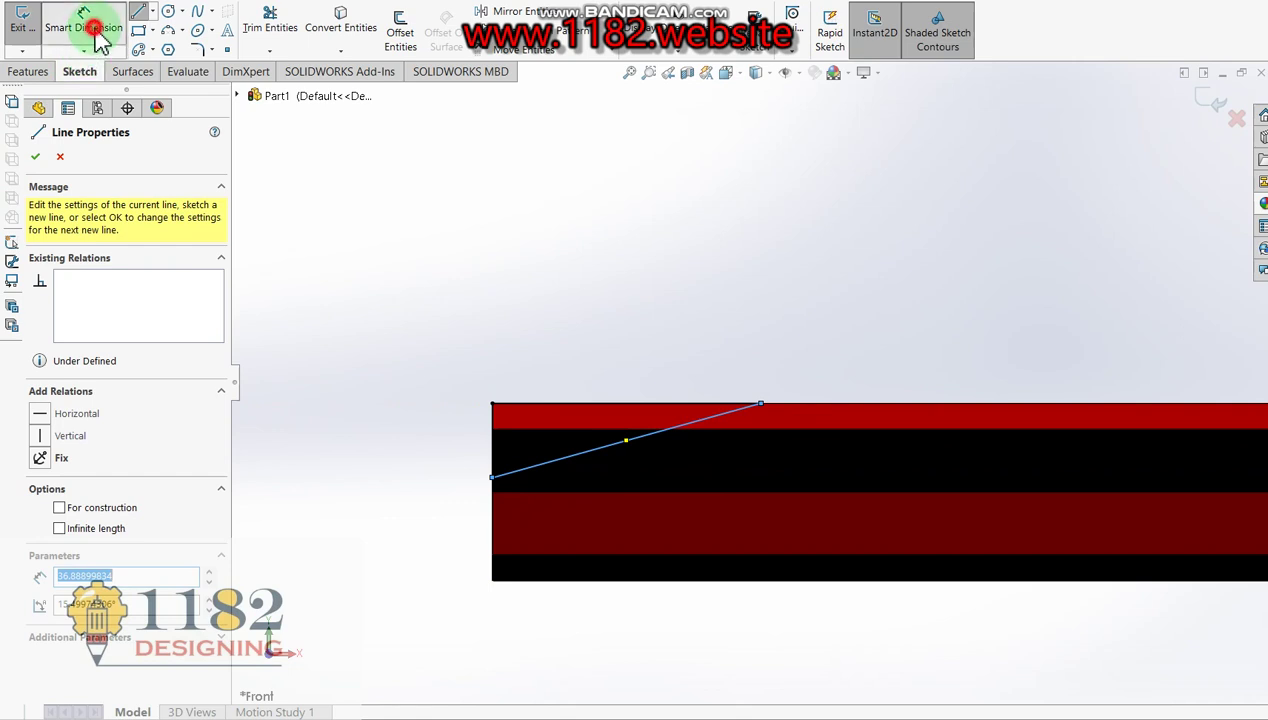
pyautogui.click(494, 447)
pyautogui.click(410, 438)
pyautogui.write('8')
pyautogui.press('Return')
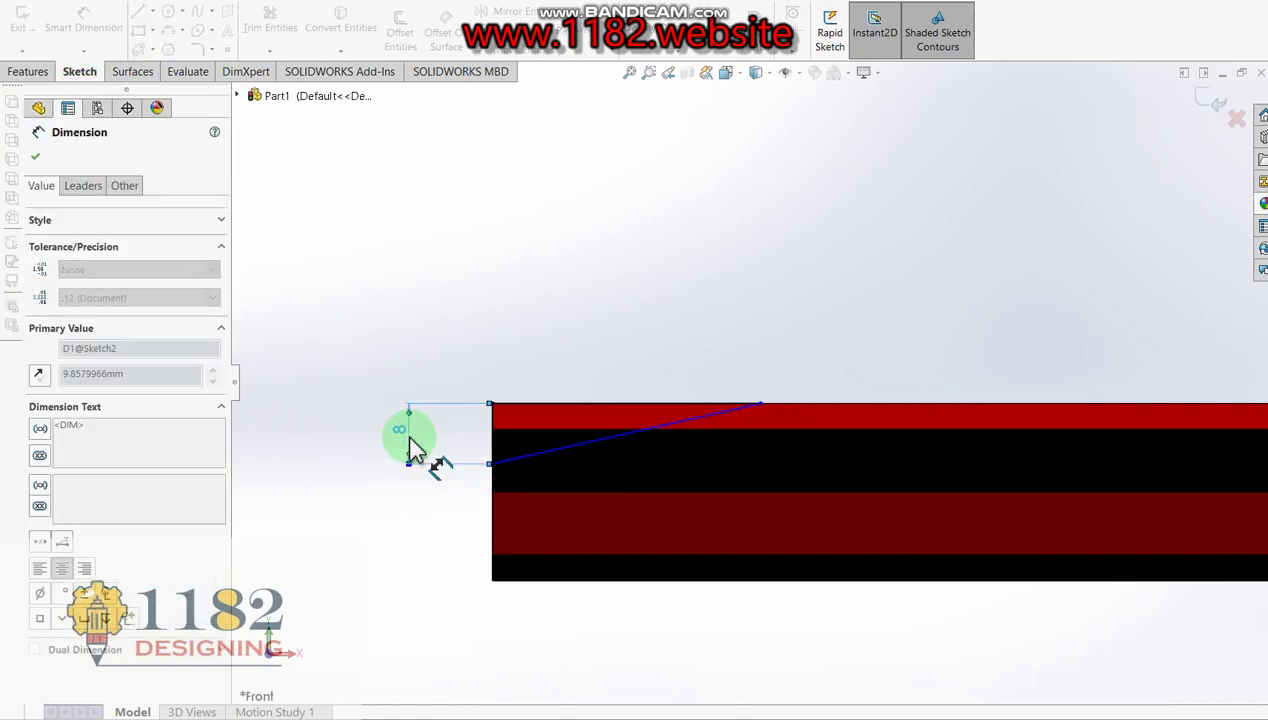
pyautogui.click(575, 415)
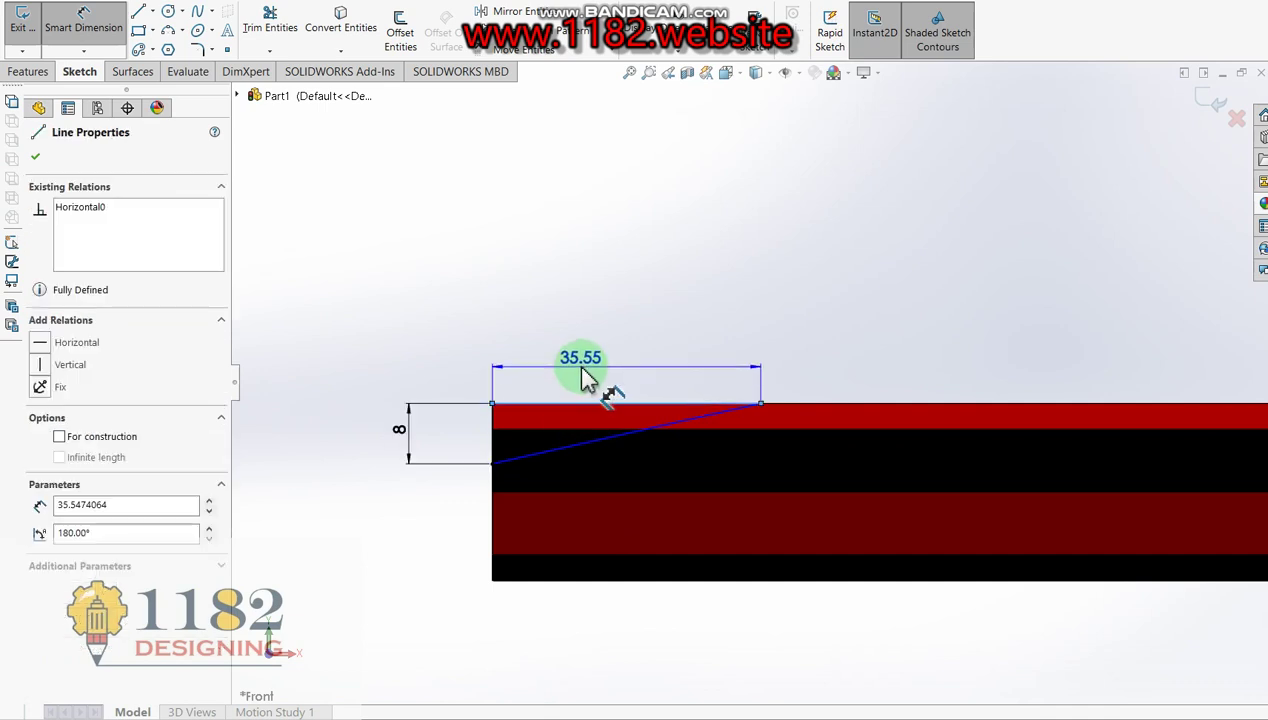
pyautogui.click(582, 373)
pyautogui.write('25')
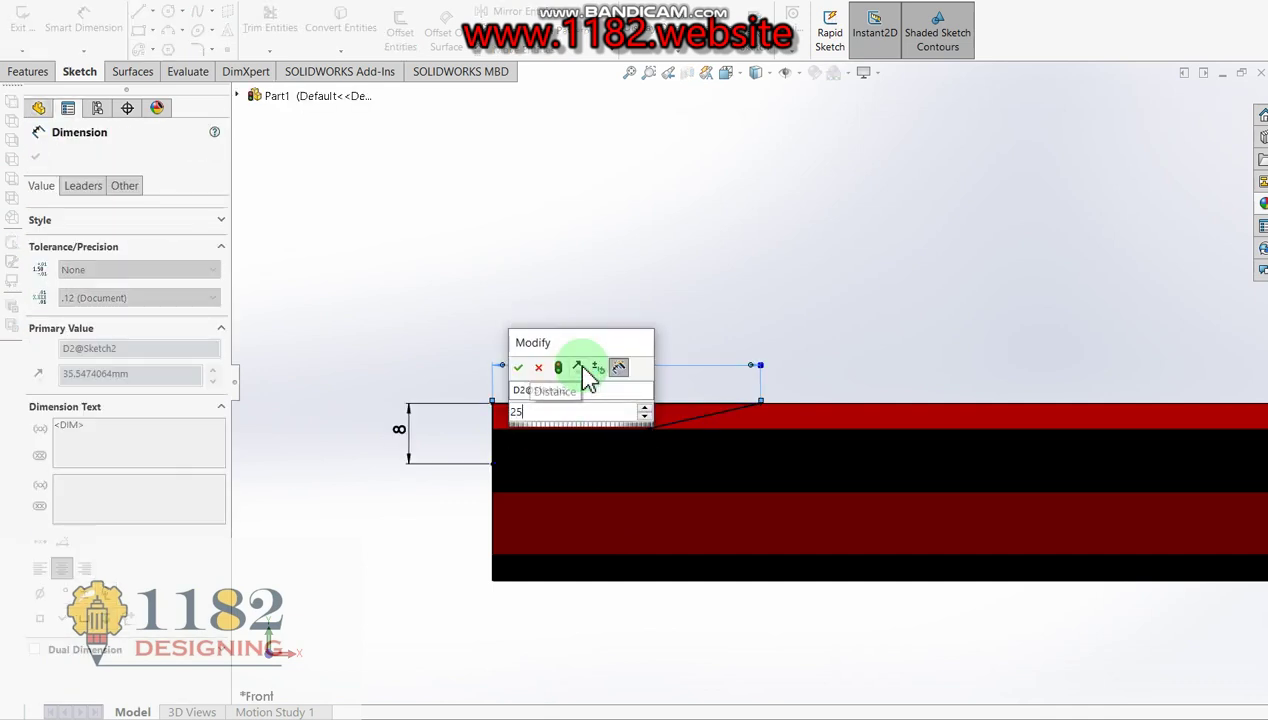
pyautogui.press('Return')
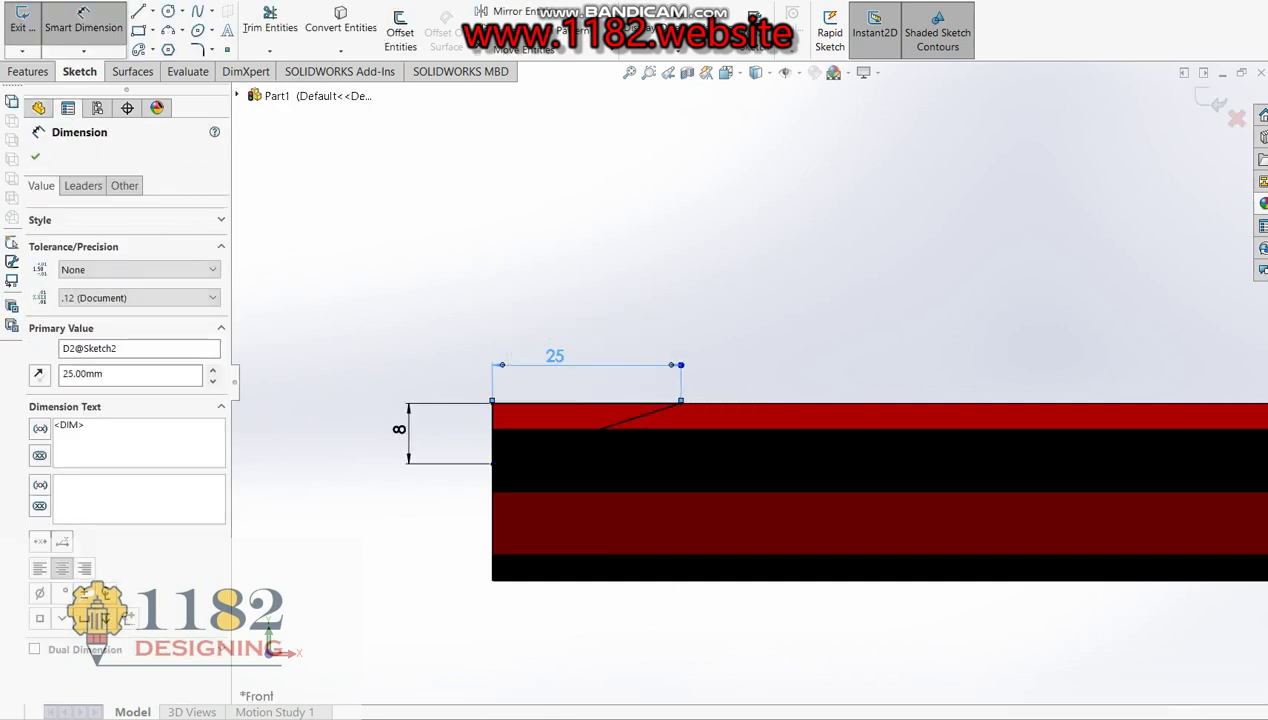
# Mark the 25 and 8 tip dimensions on the reference drawing, then close it
pyautogui.hotkey('alt', 'Tab')
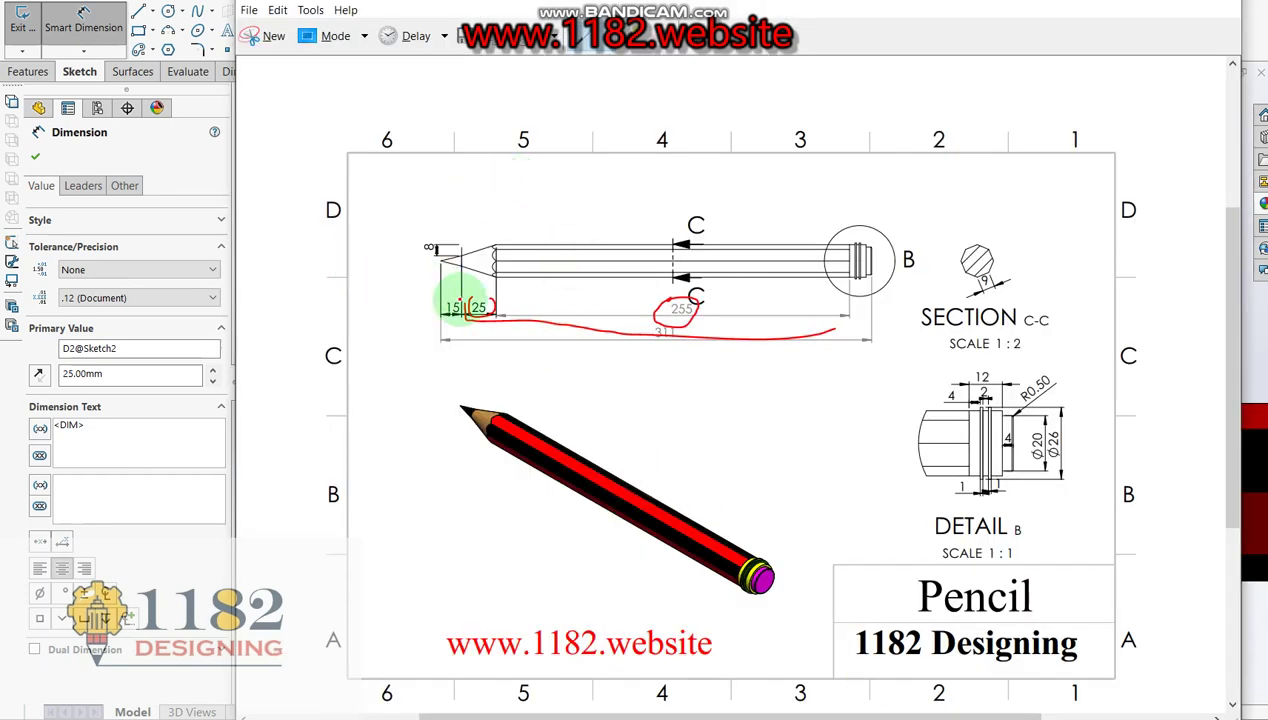
pyautogui.moveTo(468, 298); pyautogui.dragTo(482, 323)
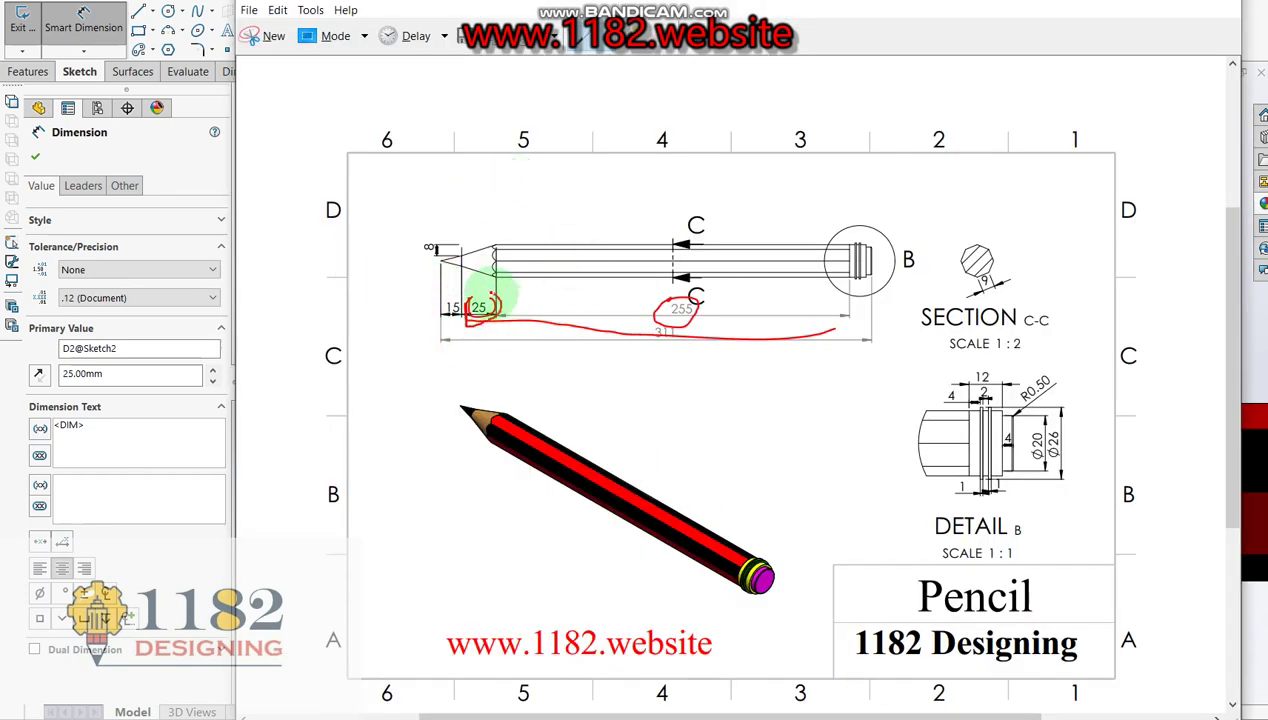
pyautogui.moveTo(413, 236); pyautogui.dragTo(426, 255)
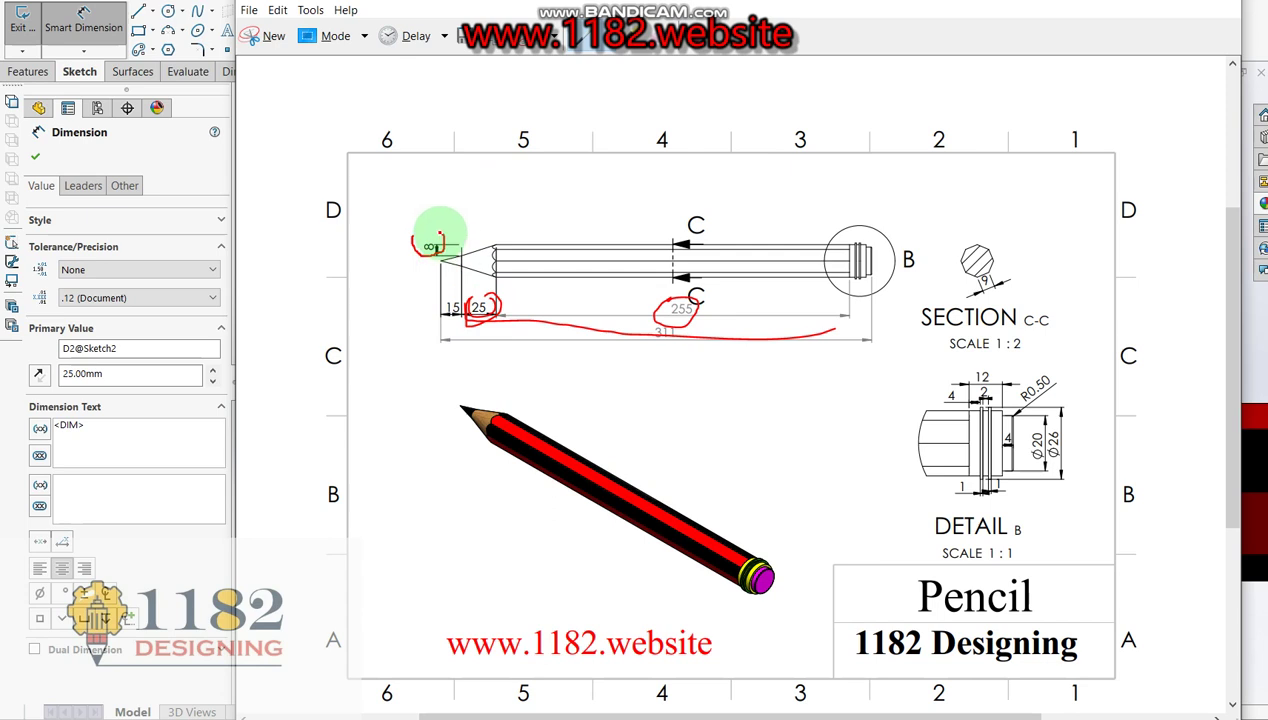
pyautogui.click(178, 566)
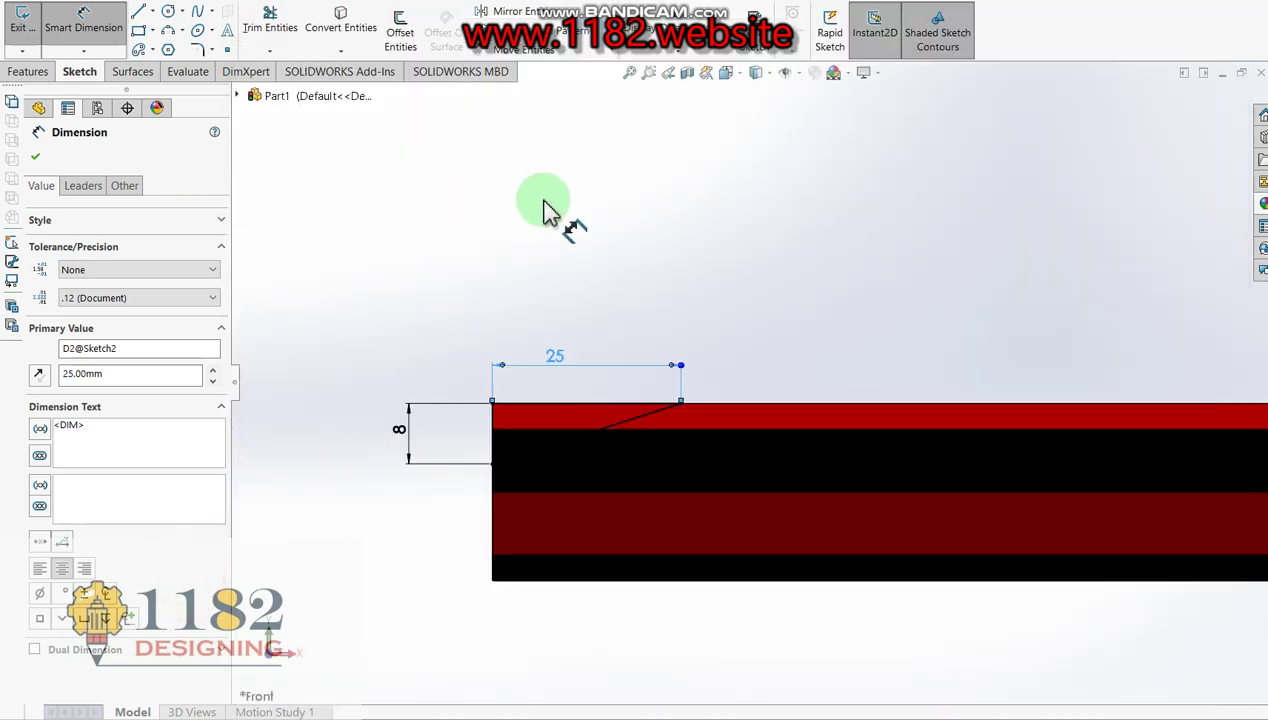
# Draw a horizontal centerline along the middle of the bar's end
pyautogui.click(153, 12)
pyautogui.click(175, 43)
pyautogui.scroll(3, 948, 480)
pyautogui.scroll(2, 970, 480)
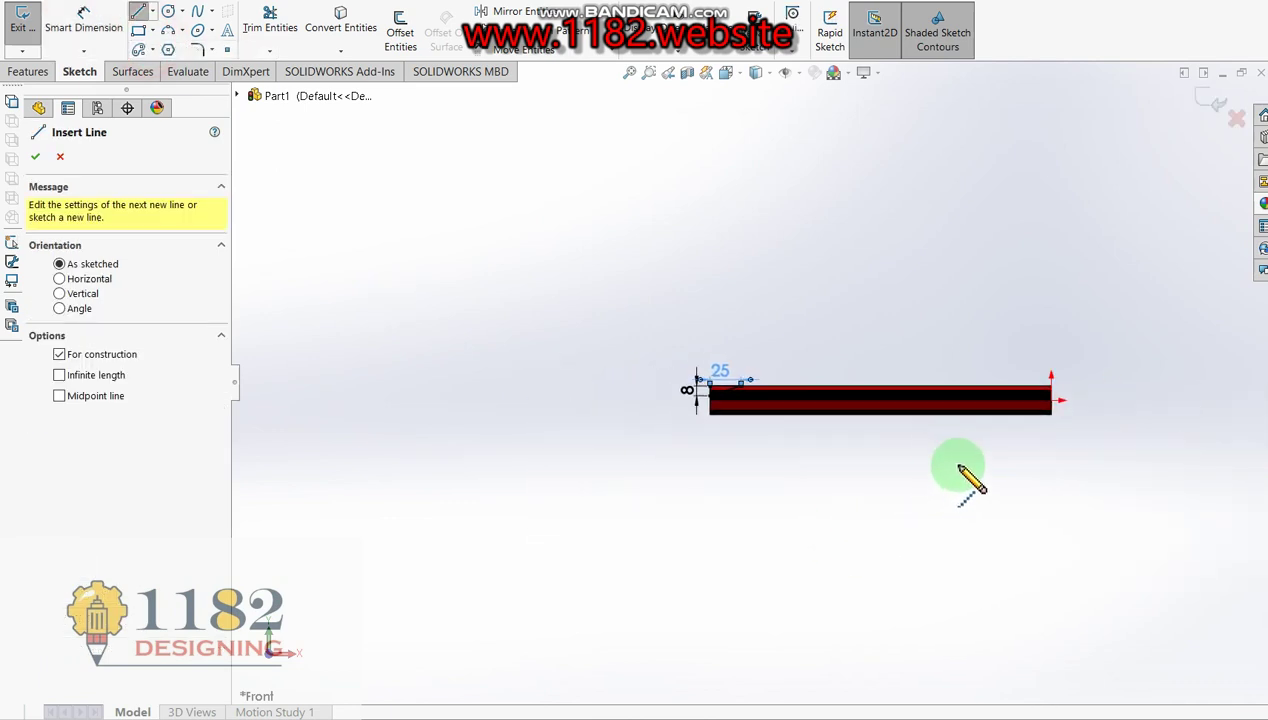
pyautogui.scroll(-2, 1024, 416)
pyautogui.scroll(-3, 1028, 406)
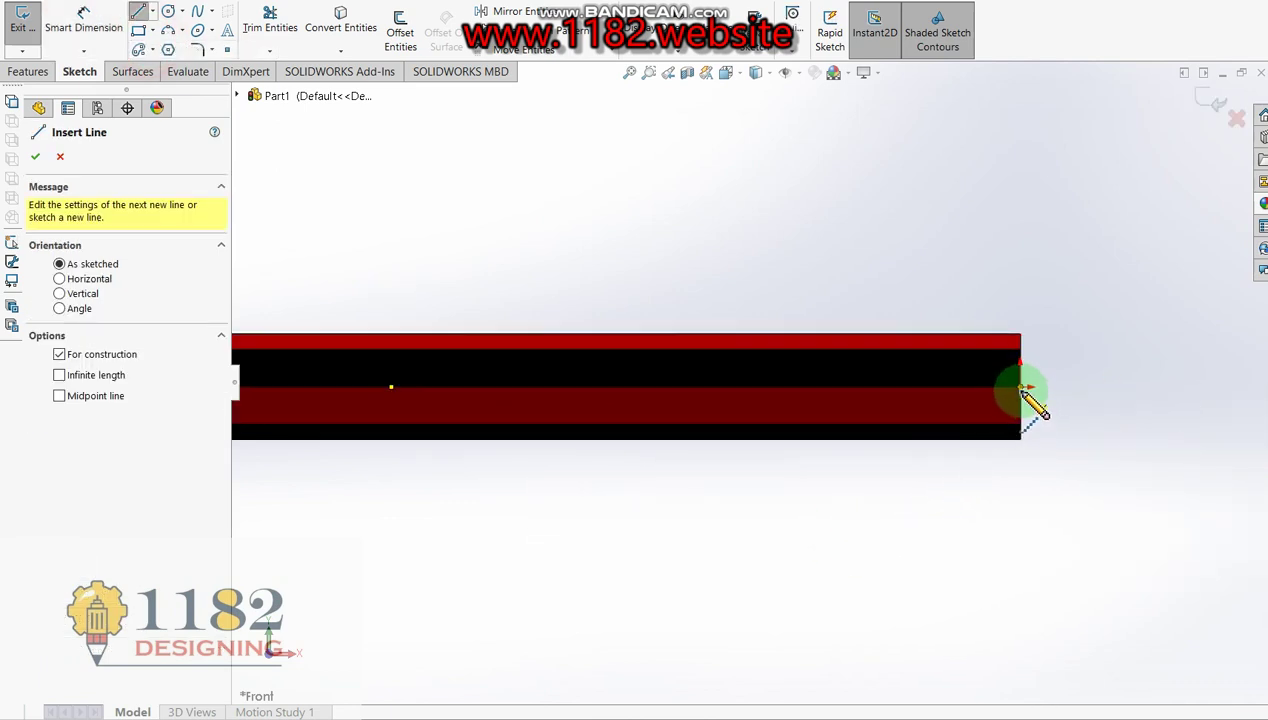
pyautogui.scroll(-2, 1025, 398)
pyautogui.click(927, 381)
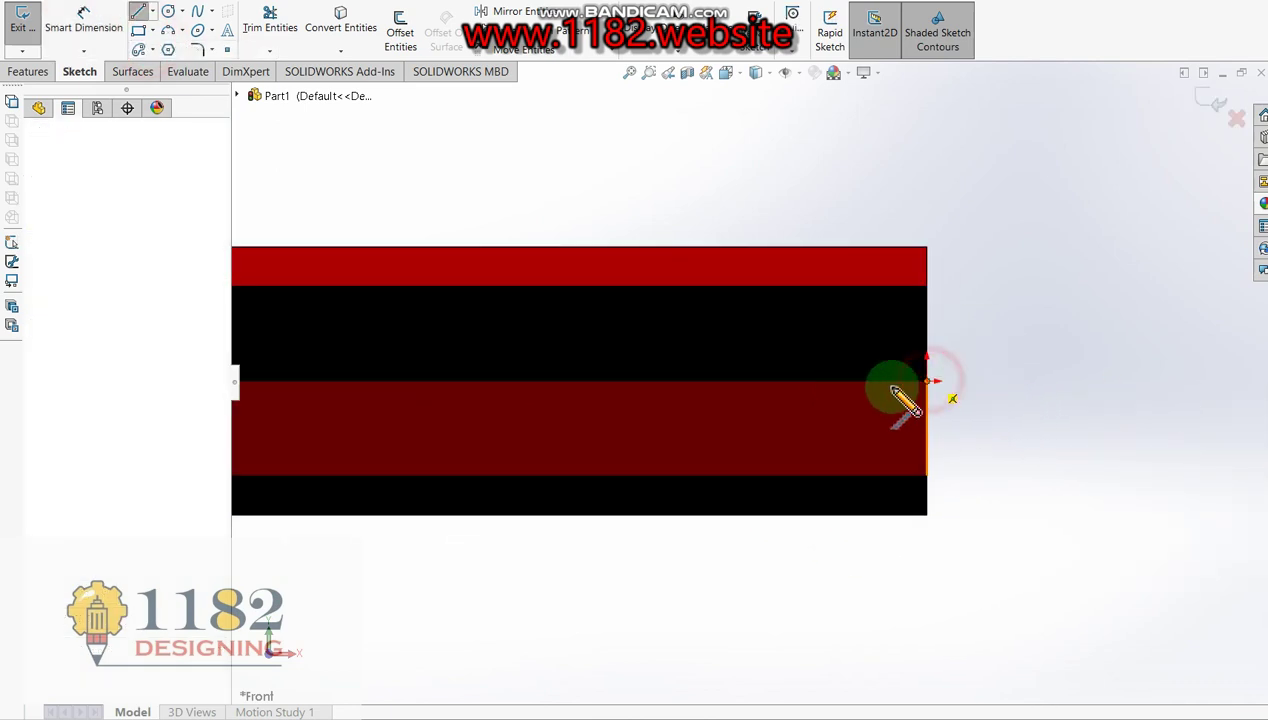
pyautogui.click(737, 381)
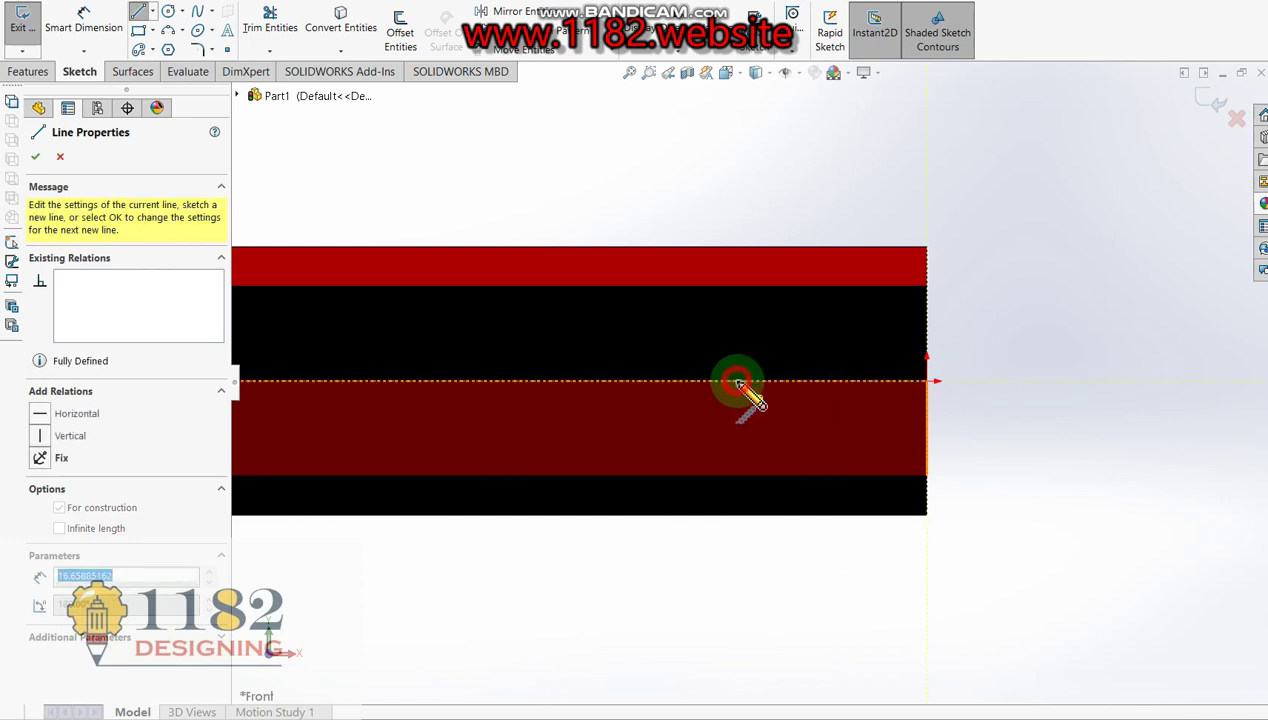
pyautogui.press('Escape')
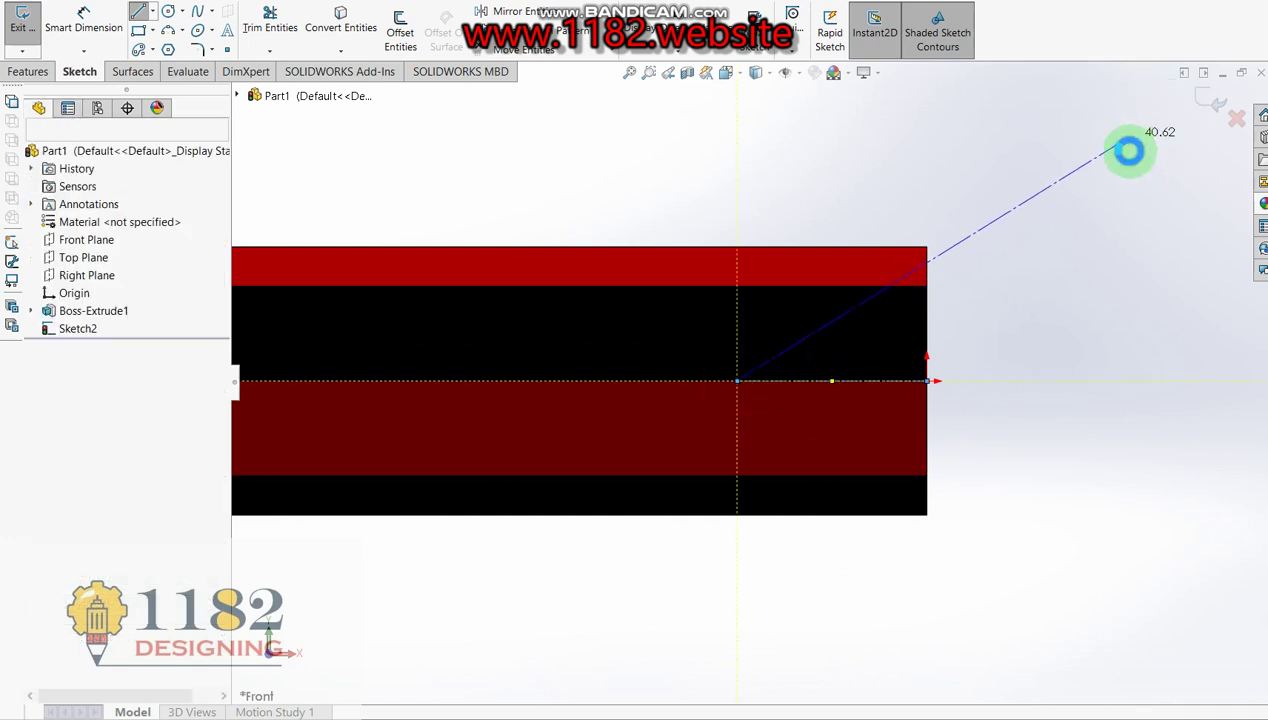
# Revolve-cut the triangle around the centerline to carve the conical tip, then orbit to inspect it
pyautogui.scroll(3, 1000, 448)
pyautogui.scroll(5, 702, 410)
pyautogui.scroll(-2, 371, 323)
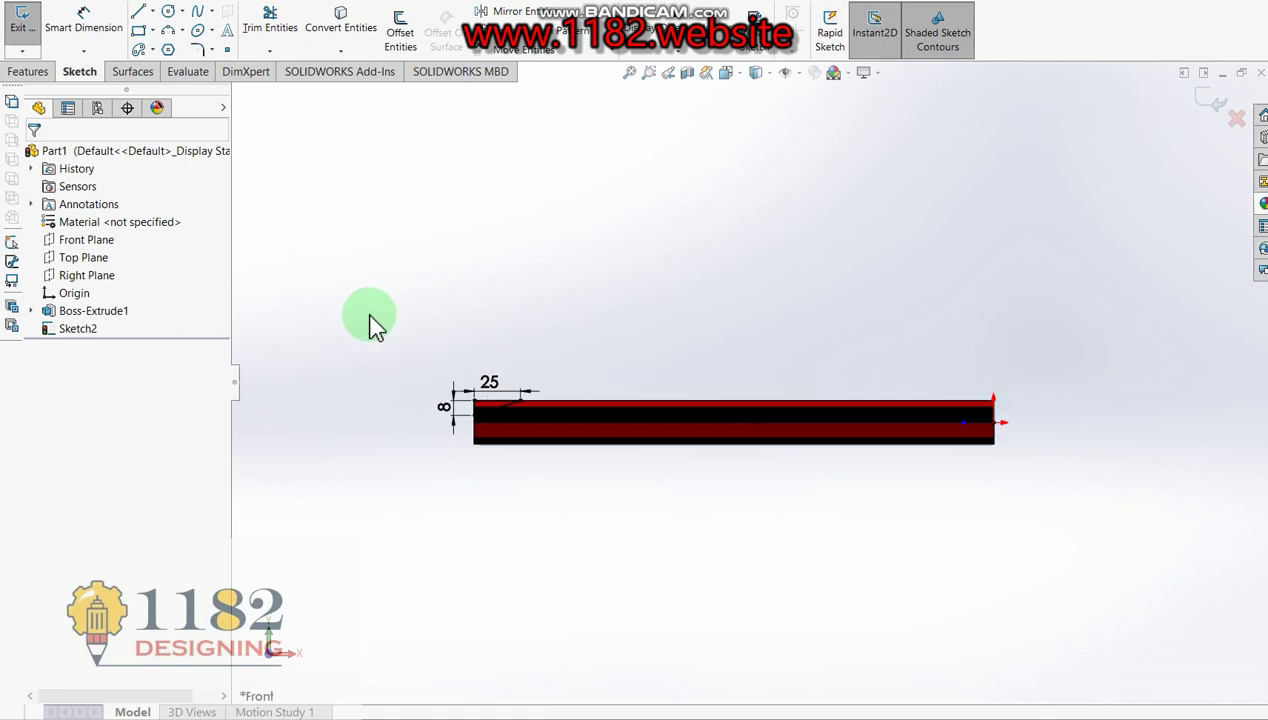
pyautogui.scroll(-1, 371, 323)
pyautogui.click(1211, 108)
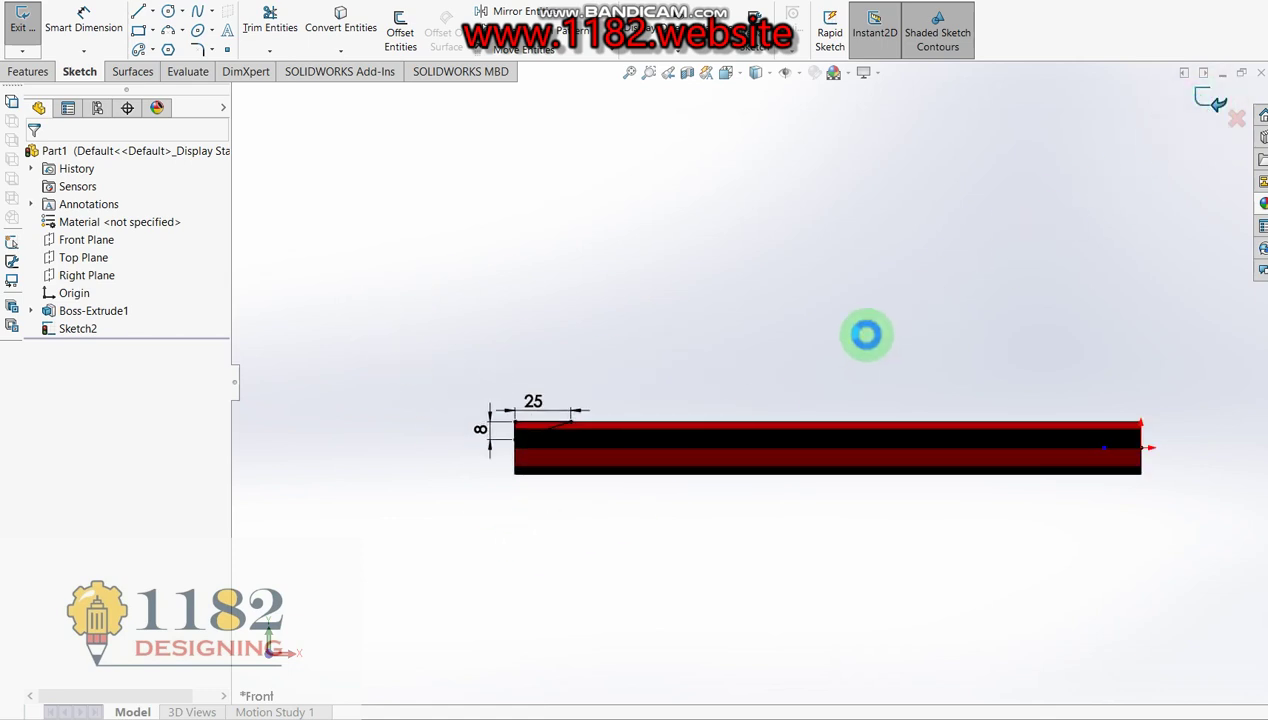
pyautogui.click(1200, 100)
pyautogui.scroll(-2, 557, 415)
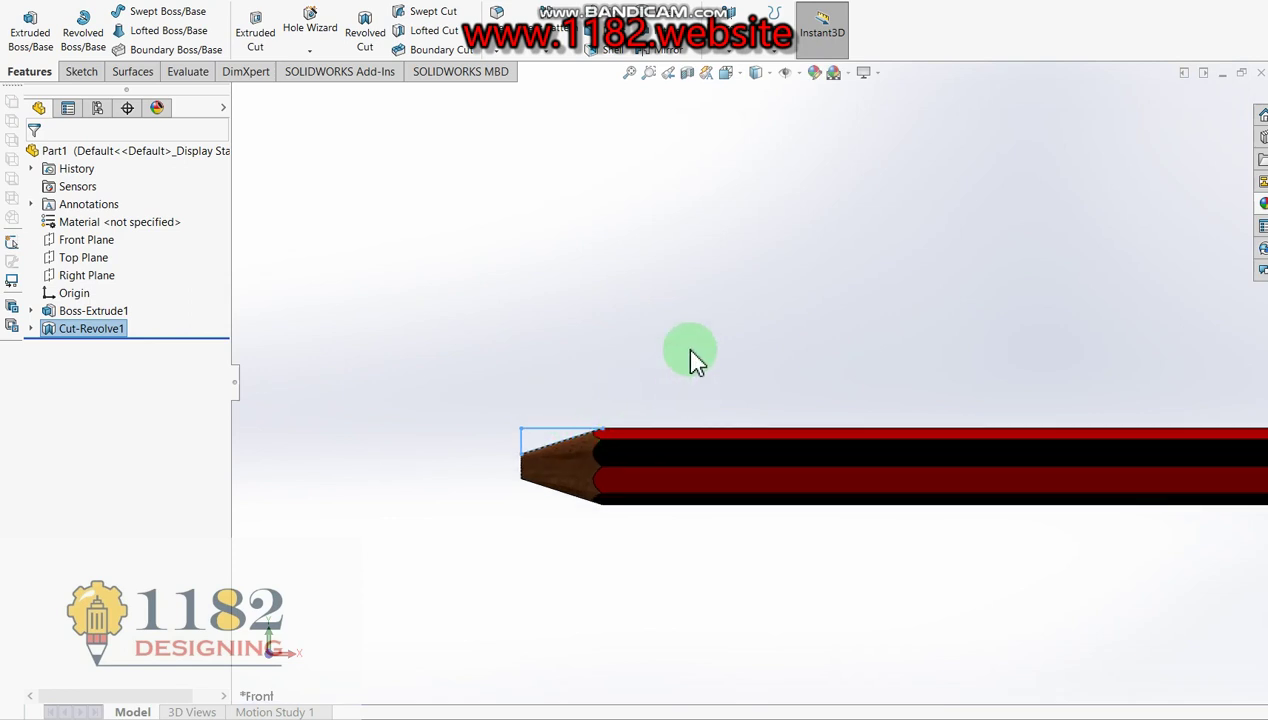
pyautogui.moveTo(586, 410); pyautogui.dragTo(637, 444, button='middle')
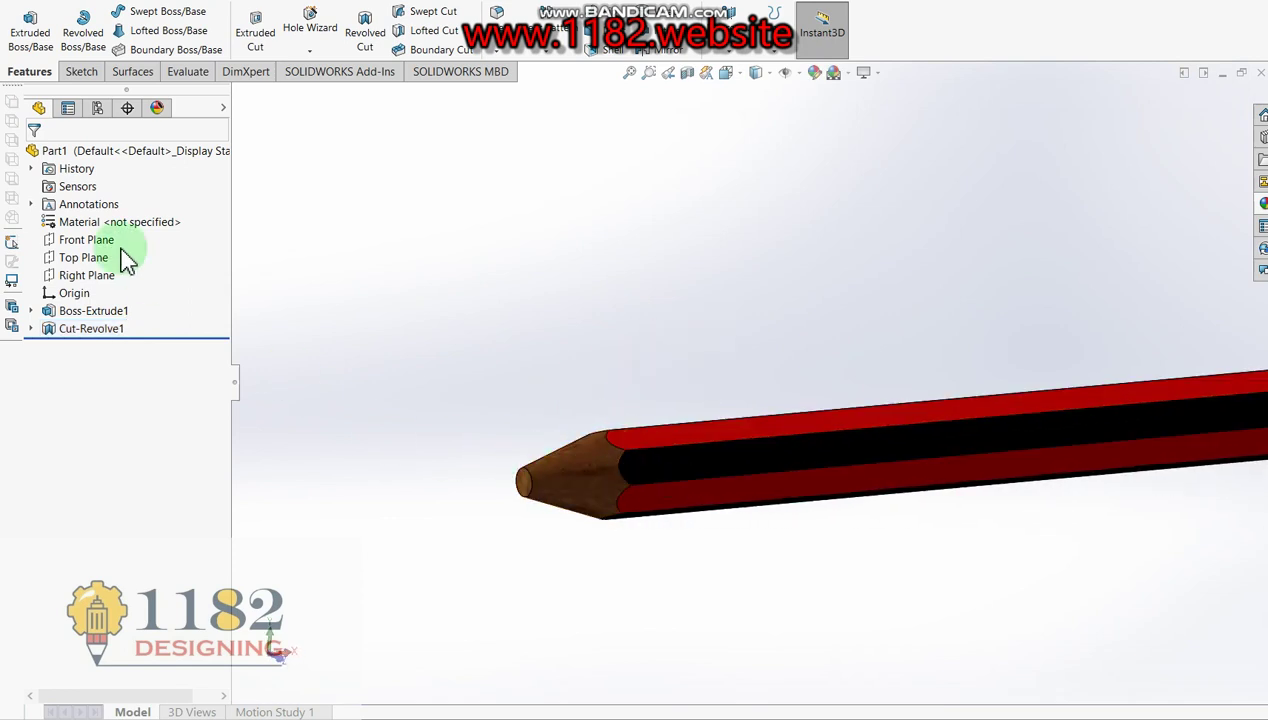
# Sketch a closed triangle on the Front Plane extending from the cone's tip to a sharp point
pyautogui.click(90, 242)
pyautogui.click(88, 40)
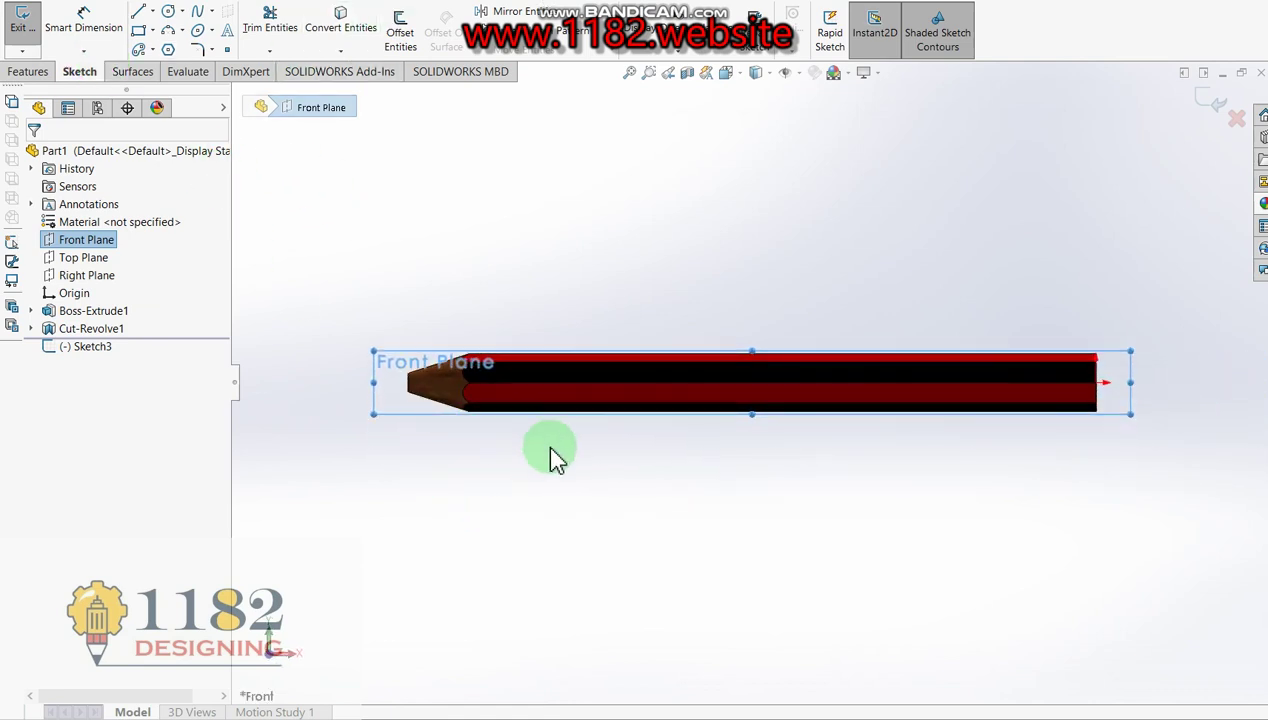
pyautogui.scroll(-2, 486, 456)
pyautogui.scroll(-2, 314, 263)
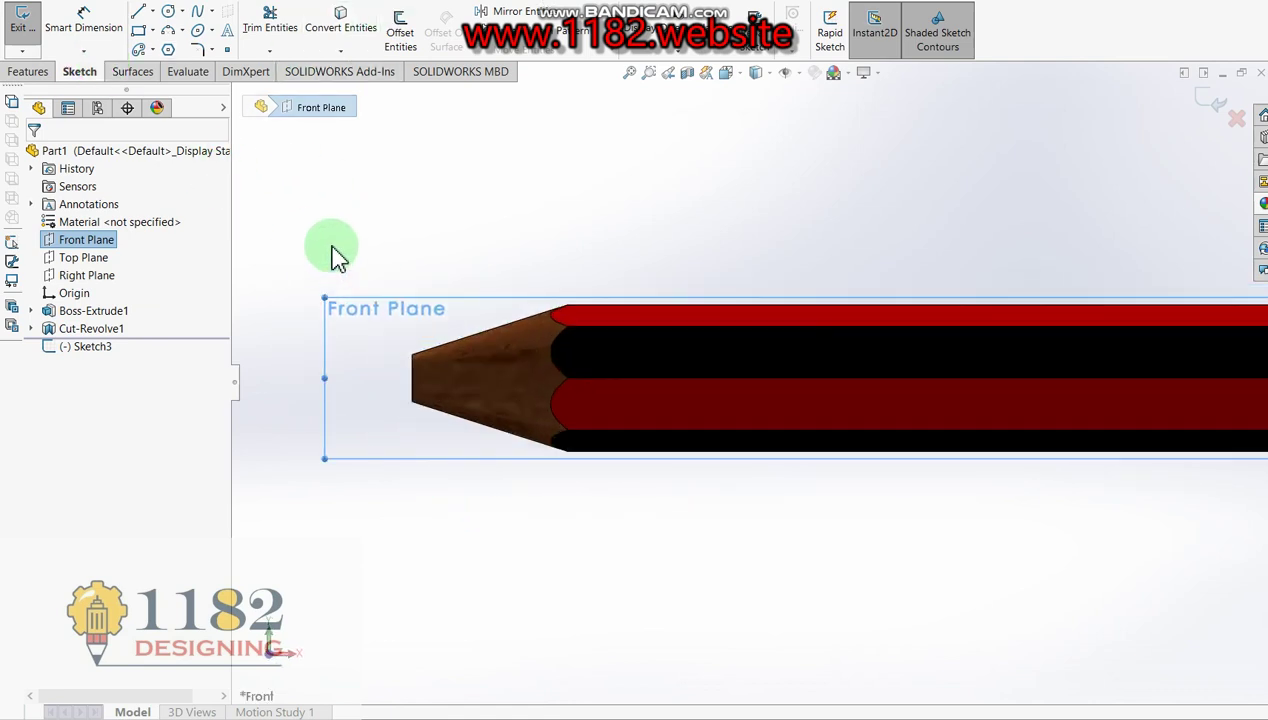
pyautogui.click(137, 14)
pyautogui.scroll(-3, 468, 396)
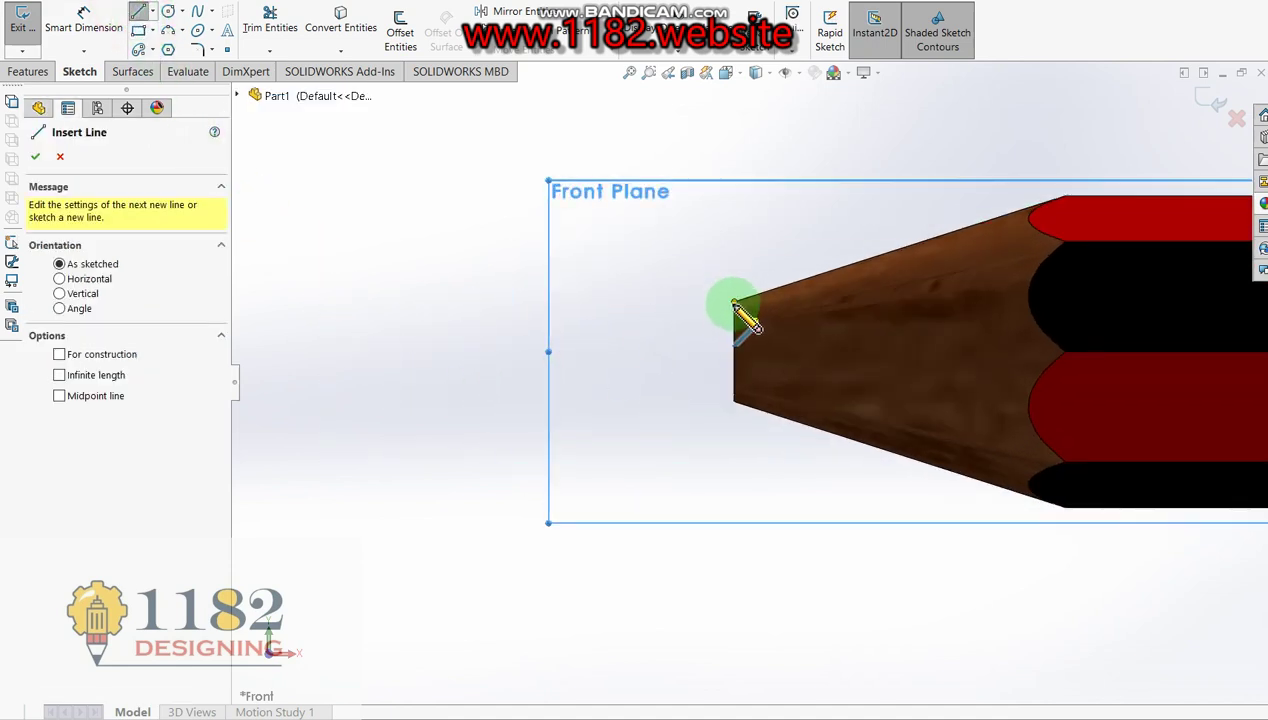
pyautogui.click(734, 305)
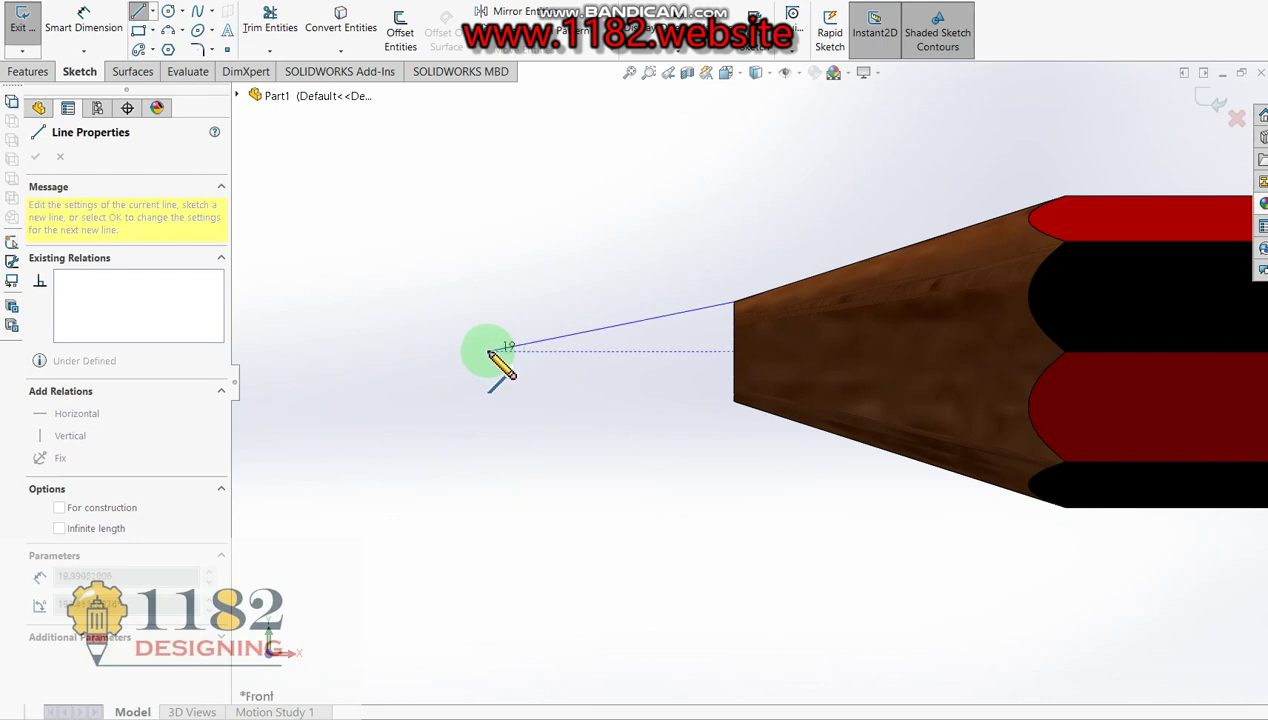
pyautogui.click(487, 351)
pyautogui.click(734, 351)
pyautogui.click(734, 304)
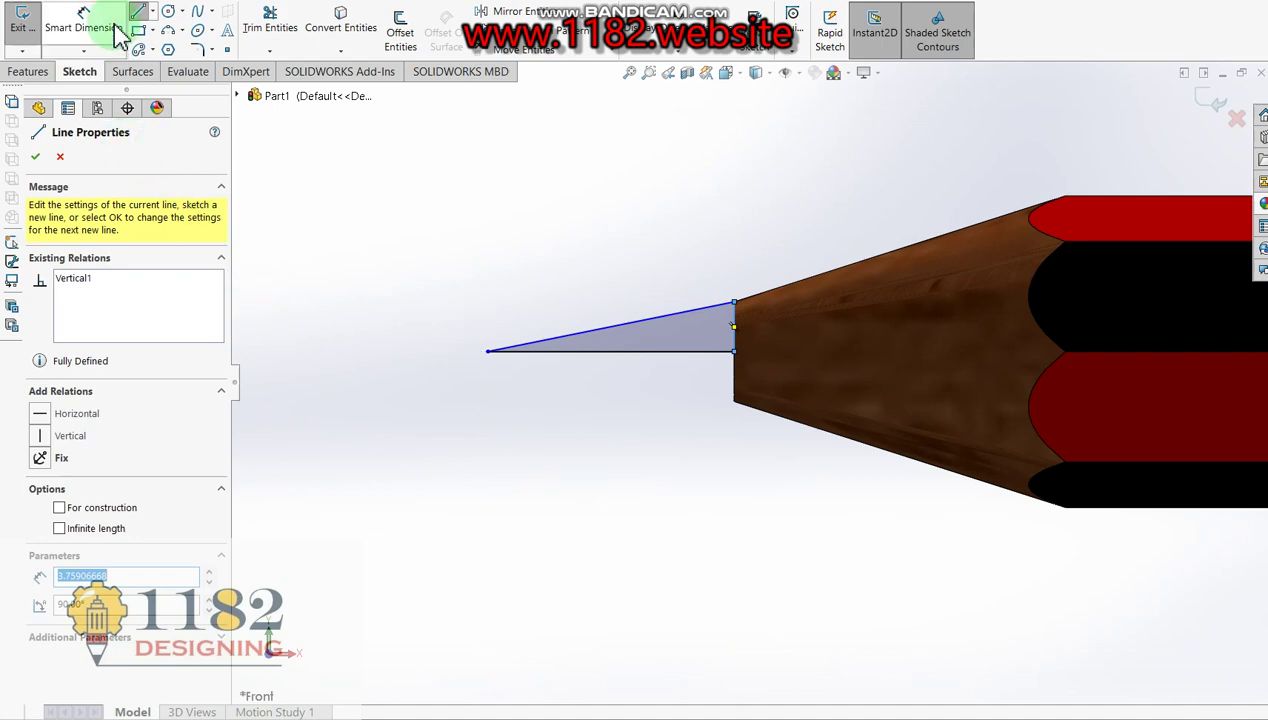
# Add a length dimension to the triangle's bottom edge and bring up the reference drawing
pyautogui.click(116, 30)
pyautogui.click(664, 352)
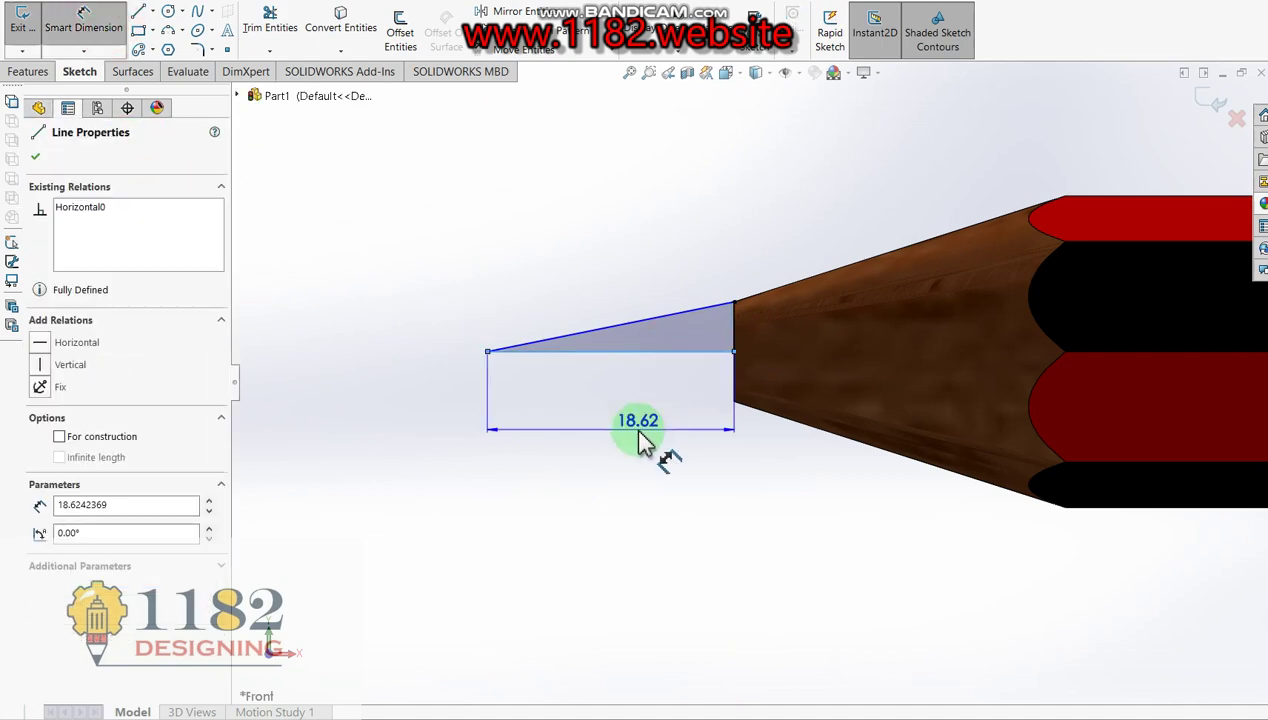
pyautogui.click(645, 440)
pyautogui.hotkey('alt', 'Tab')
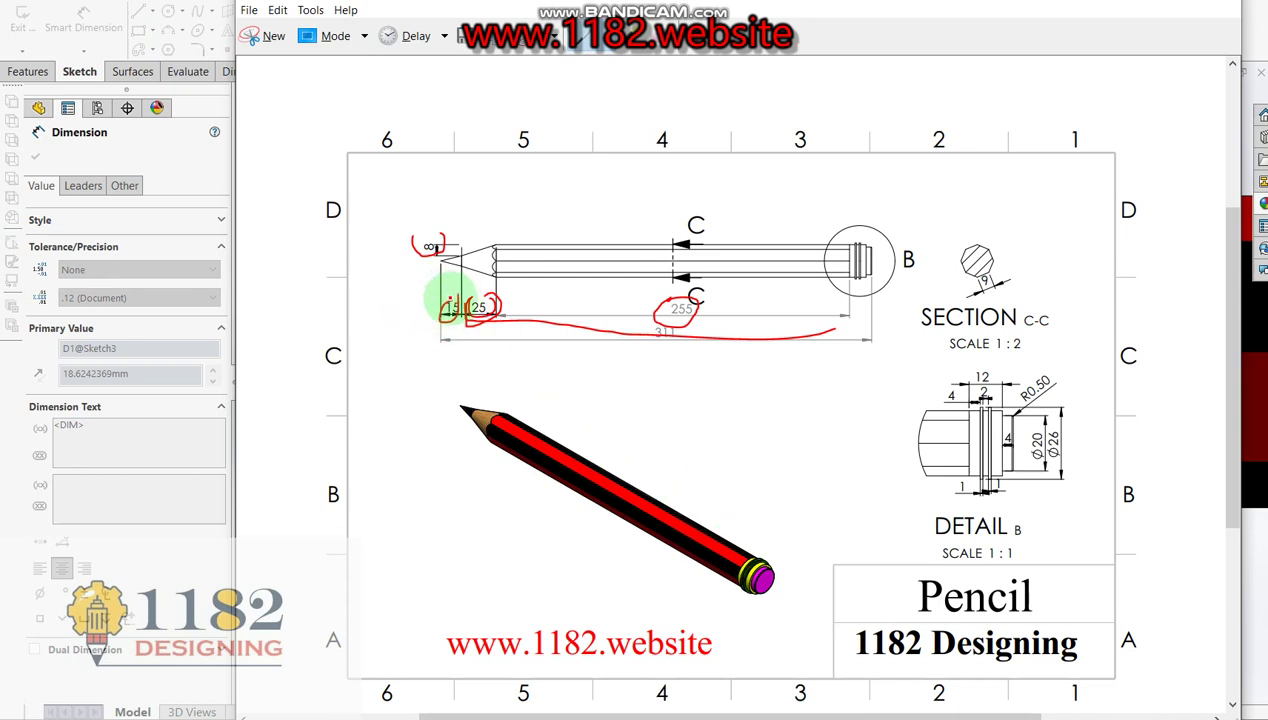
# Close the reference drawing and set the triangle's bottom edge to 15 mm
pyautogui.click(186, 588)
pyautogui.click(642, 478)
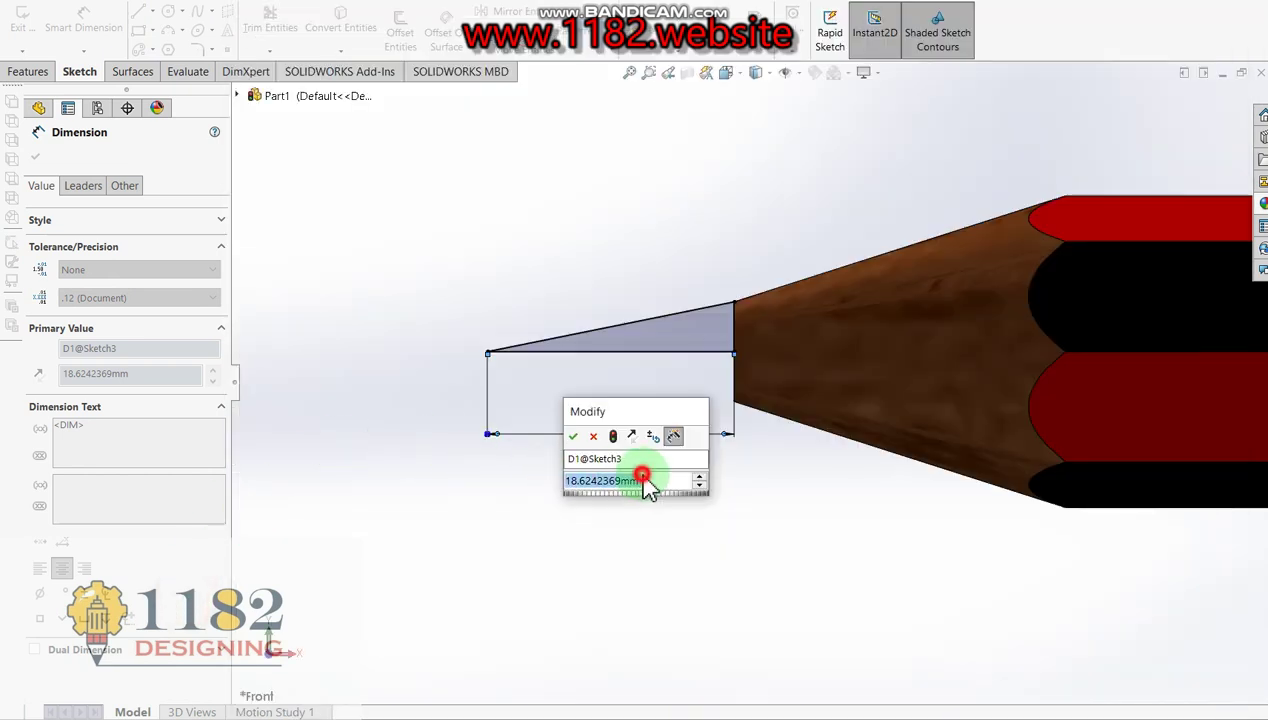
pyautogui.write('15')
pyautogui.press('Return')
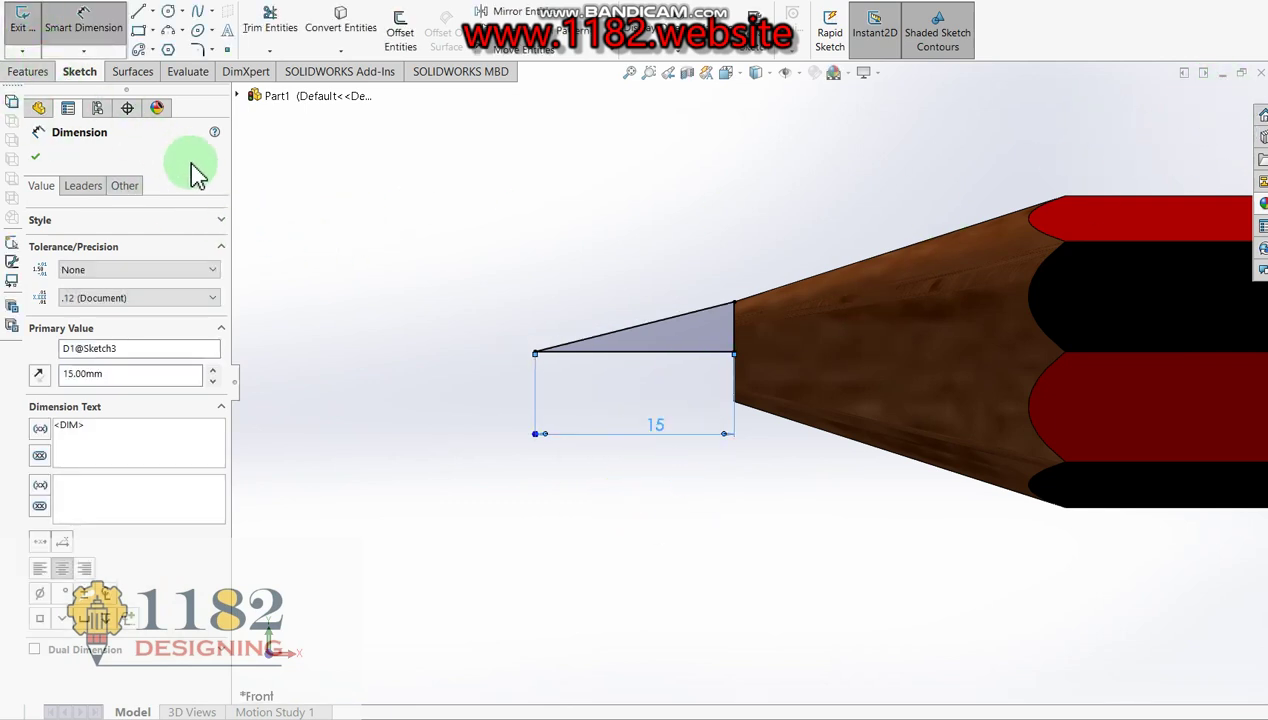
pyautogui.click(35, 160)
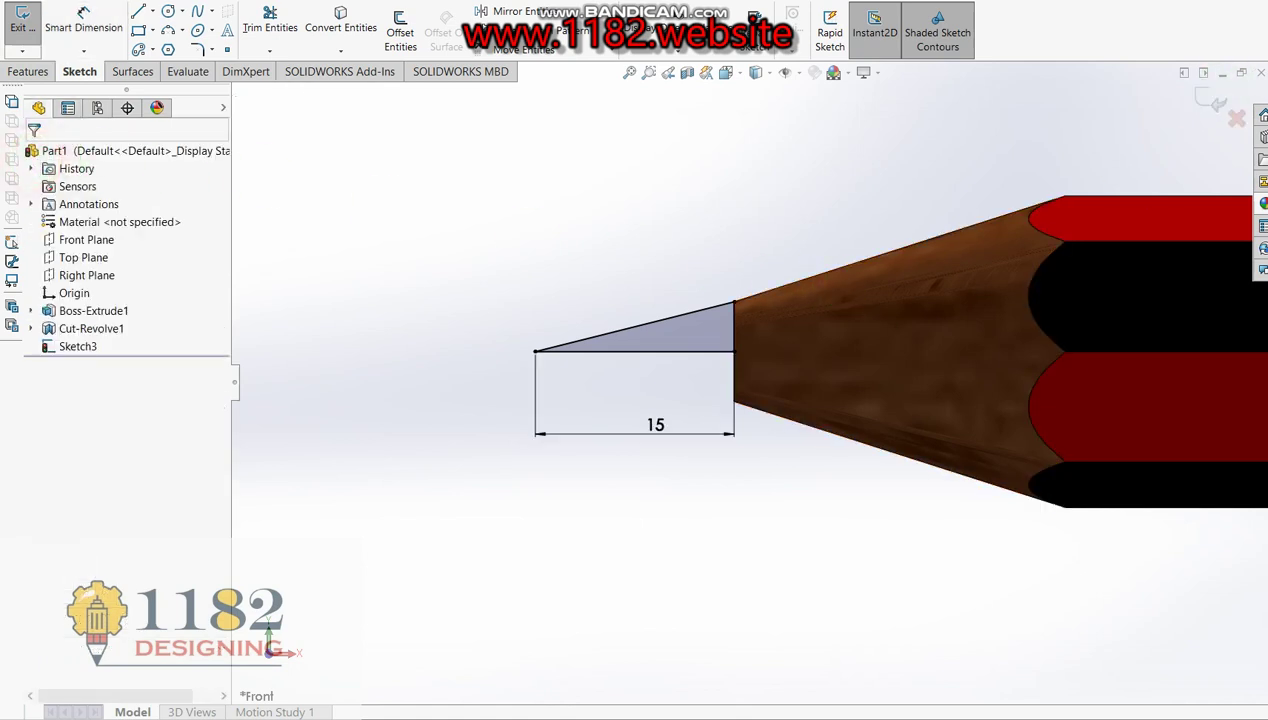
# Revolve the triangle about its bottom edge into a pointed lead cone
pyautogui.click(721, 326)
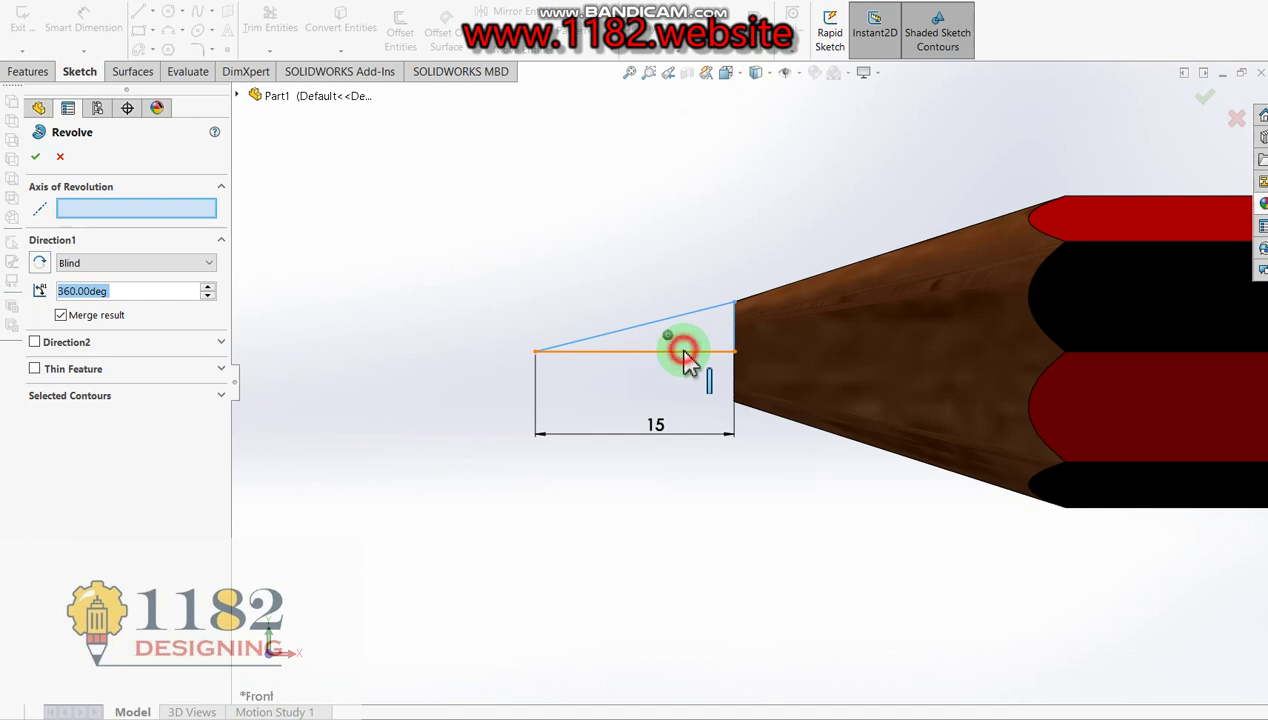
pyautogui.click(686, 352)
pyautogui.click(1203, 104)
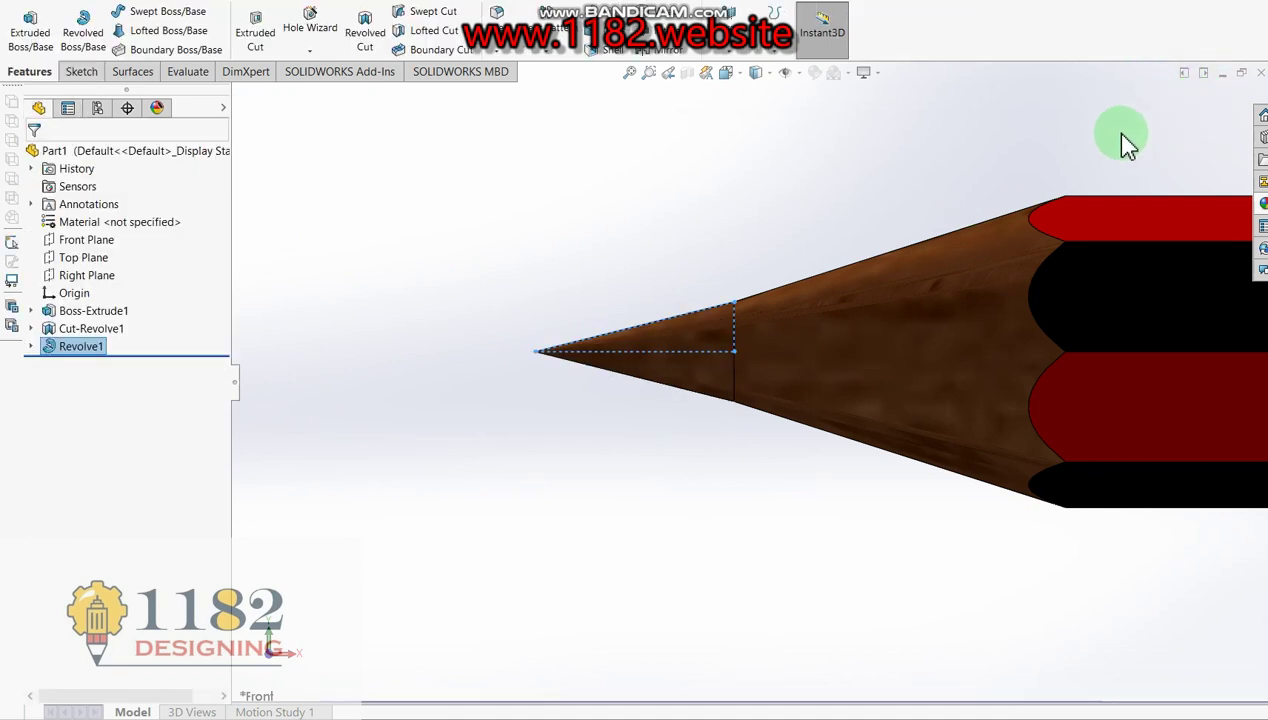
# Colour the Revolve1 lead cone black
pyautogui.click(79, 350)
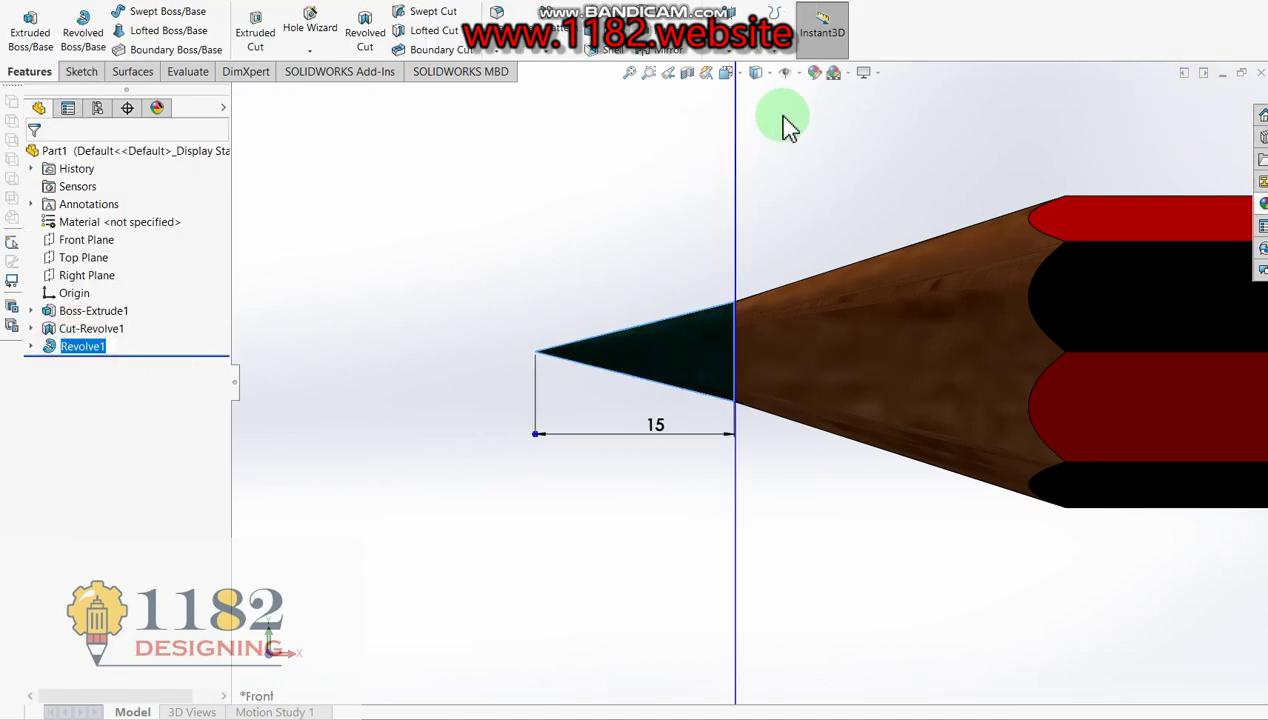
pyautogui.click(405, 377)
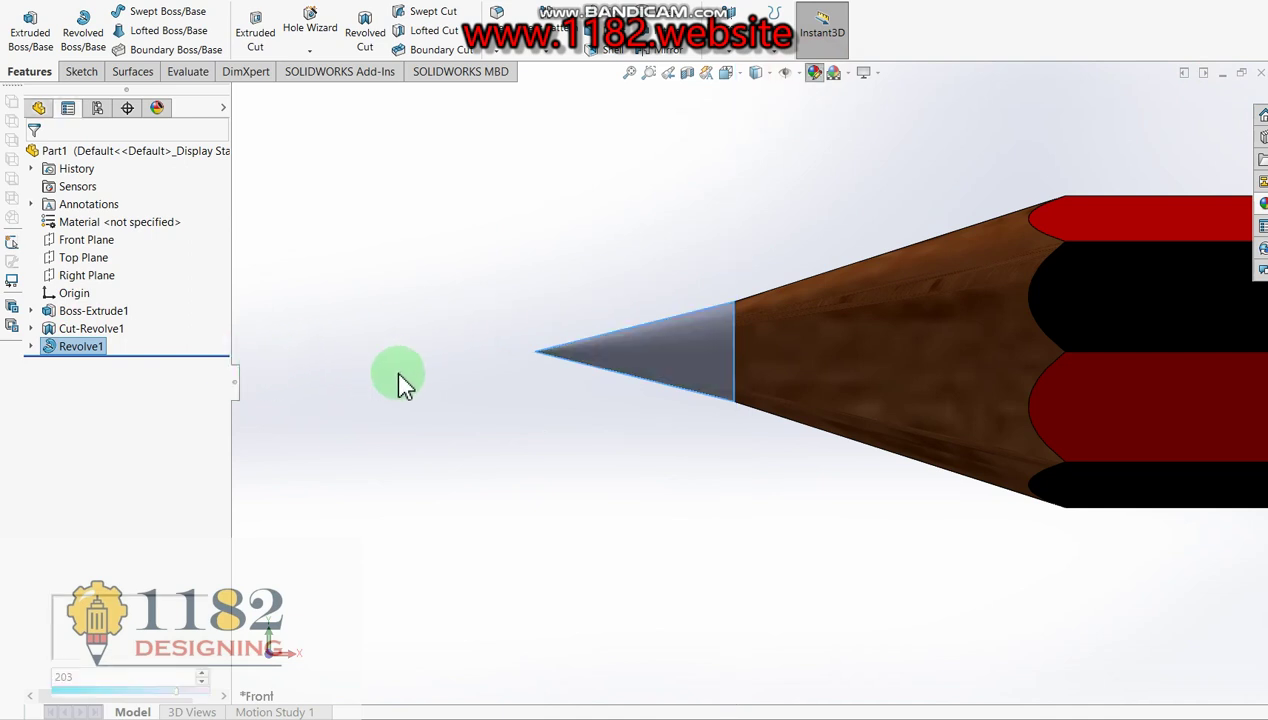
pyautogui.click(156, 546)
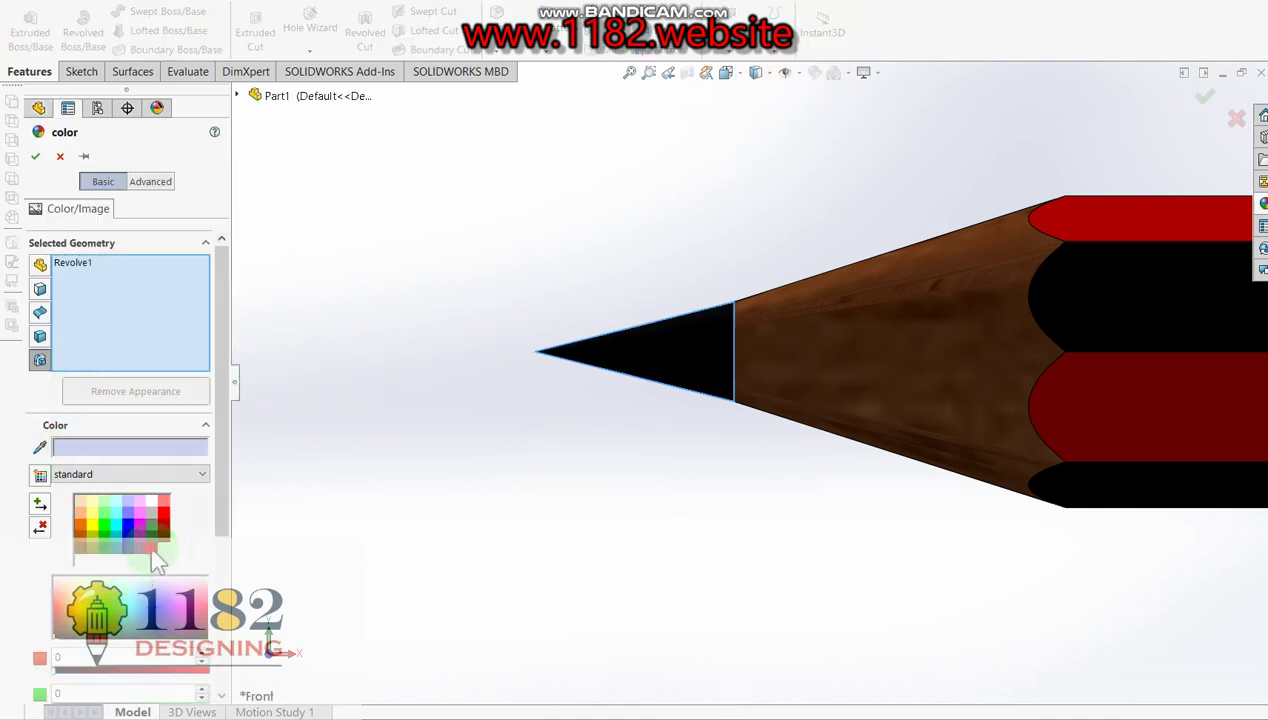
pyautogui.click(40, 160)
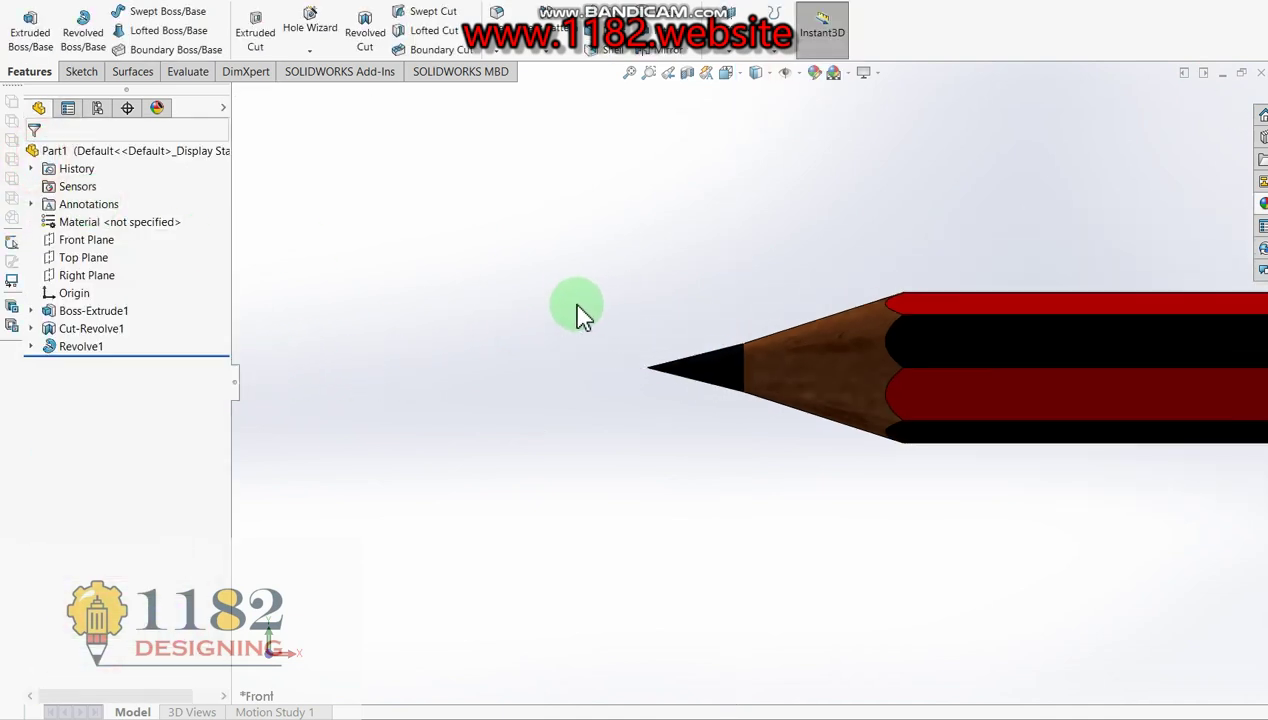
pyautogui.scroll(5, 580, 312)
pyautogui.scroll(3, 742, 382)
pyautogui.scroll(-3, 932, 382)
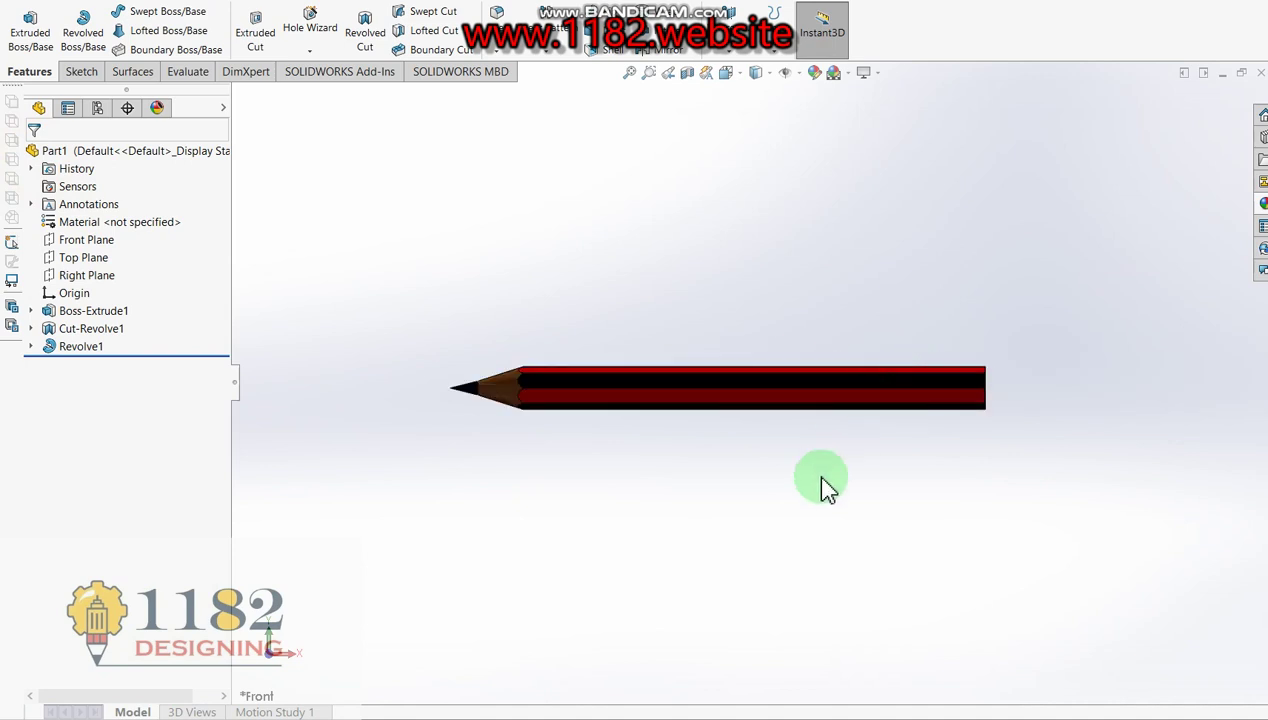
# Bring back the pencil reference drawing showing Detail B with Ø20, Ø26 and R0.50
pyautogui.hotkey('alt', 'Tab')
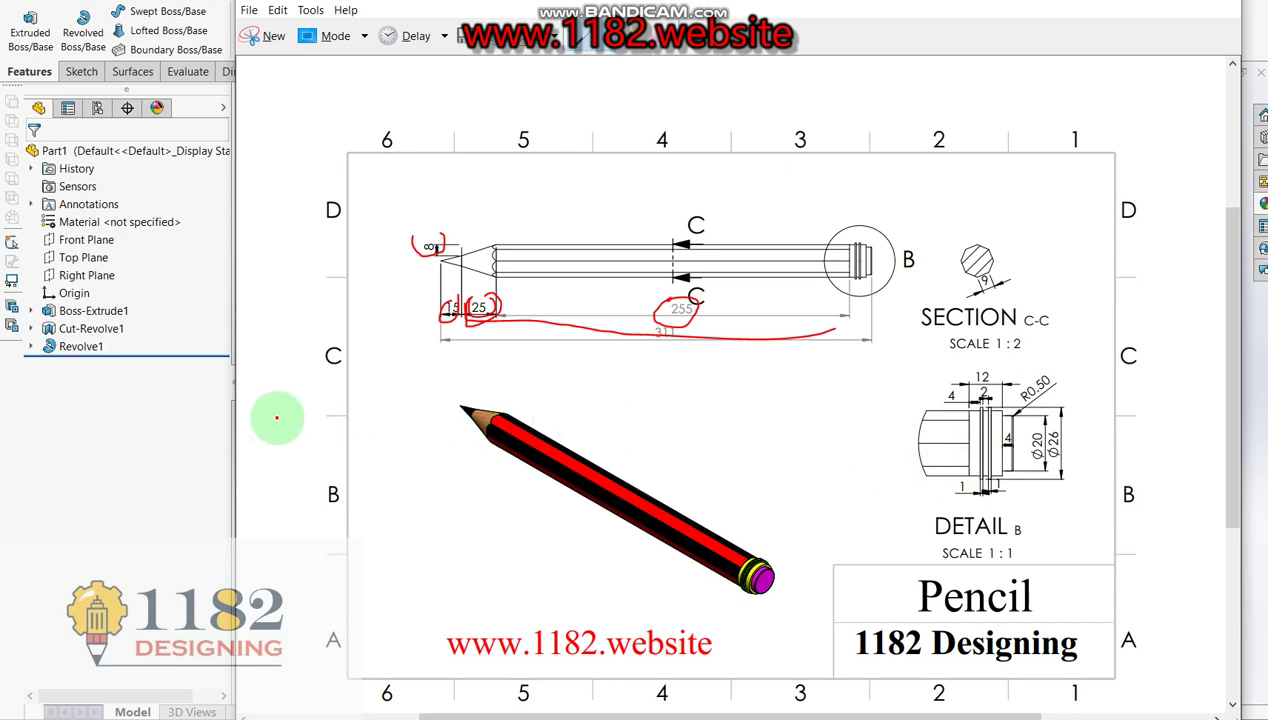
# Close the reference drawing, orbit the pencil, and select its flat back end face
pyautogui.click(150, 440)
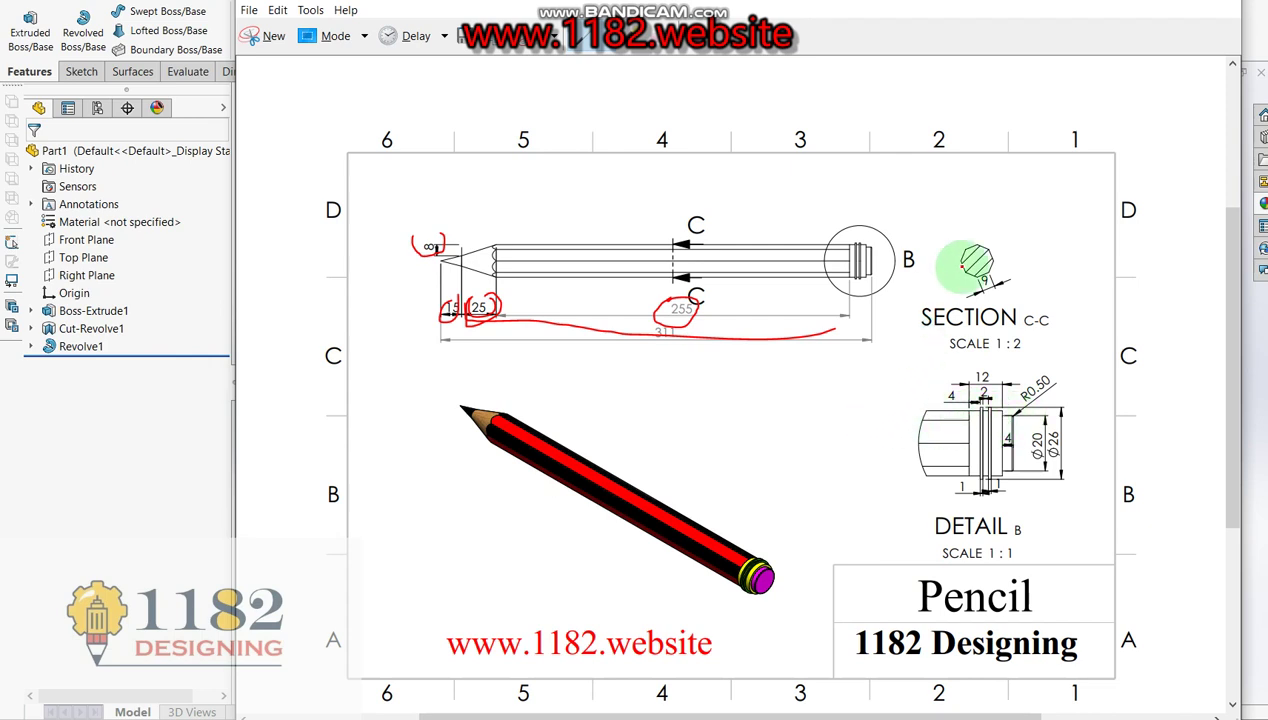
pyautogui.click(72, 581)
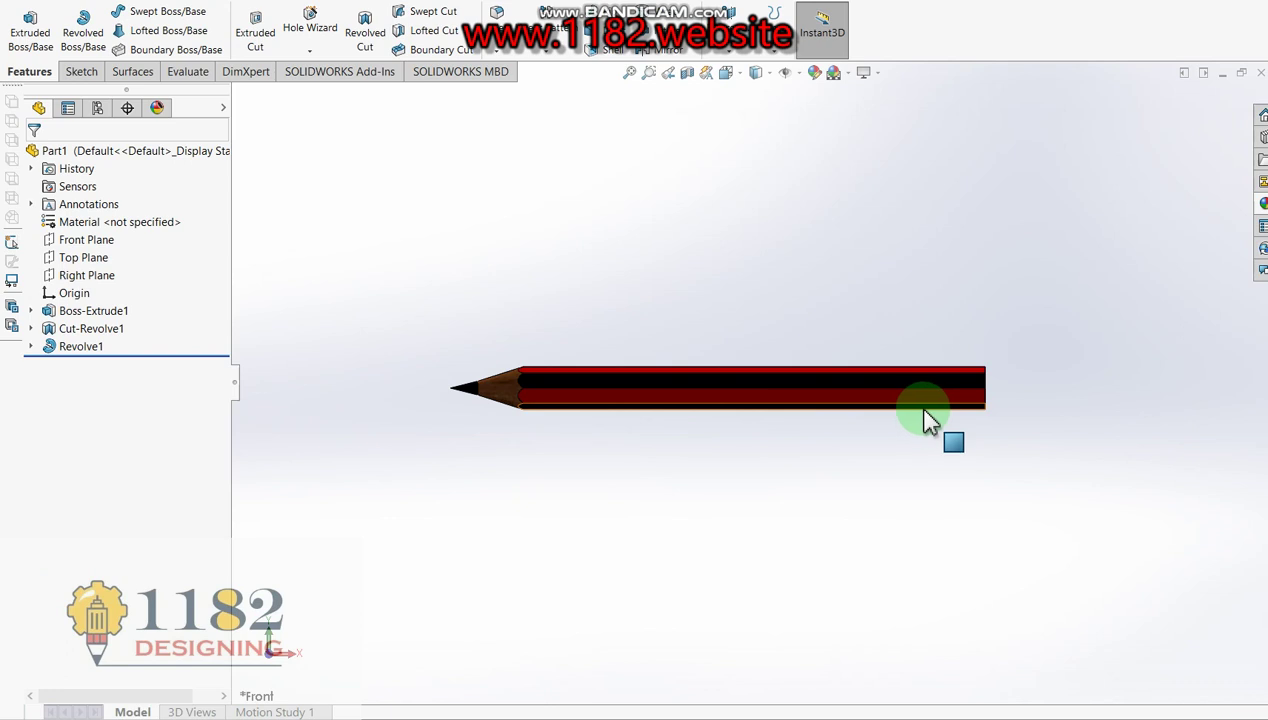
pyautogui.moveTo(923, 417); pyautogui.dragTo(805, 425, button='middle')
pyautogui.click(825, 406)
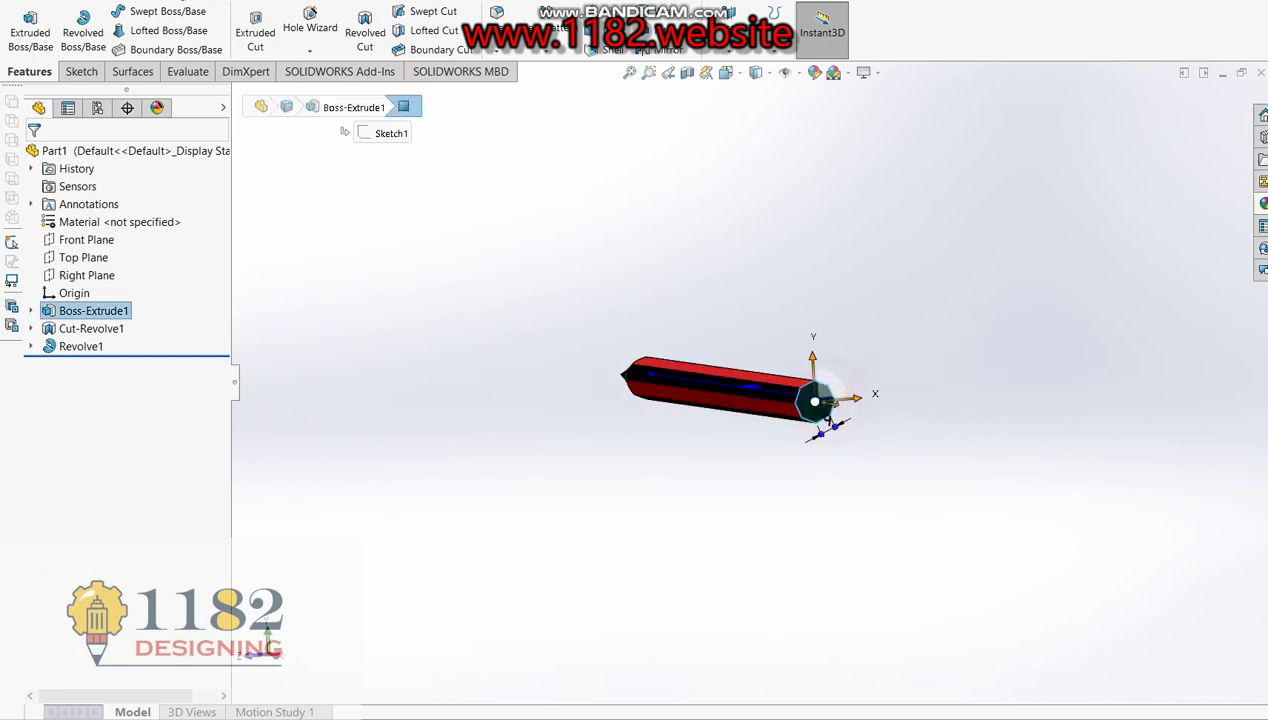
# On the end face, sketch a circle from the origin out to the octagon's top corner
pyautogui.click(52, 42)
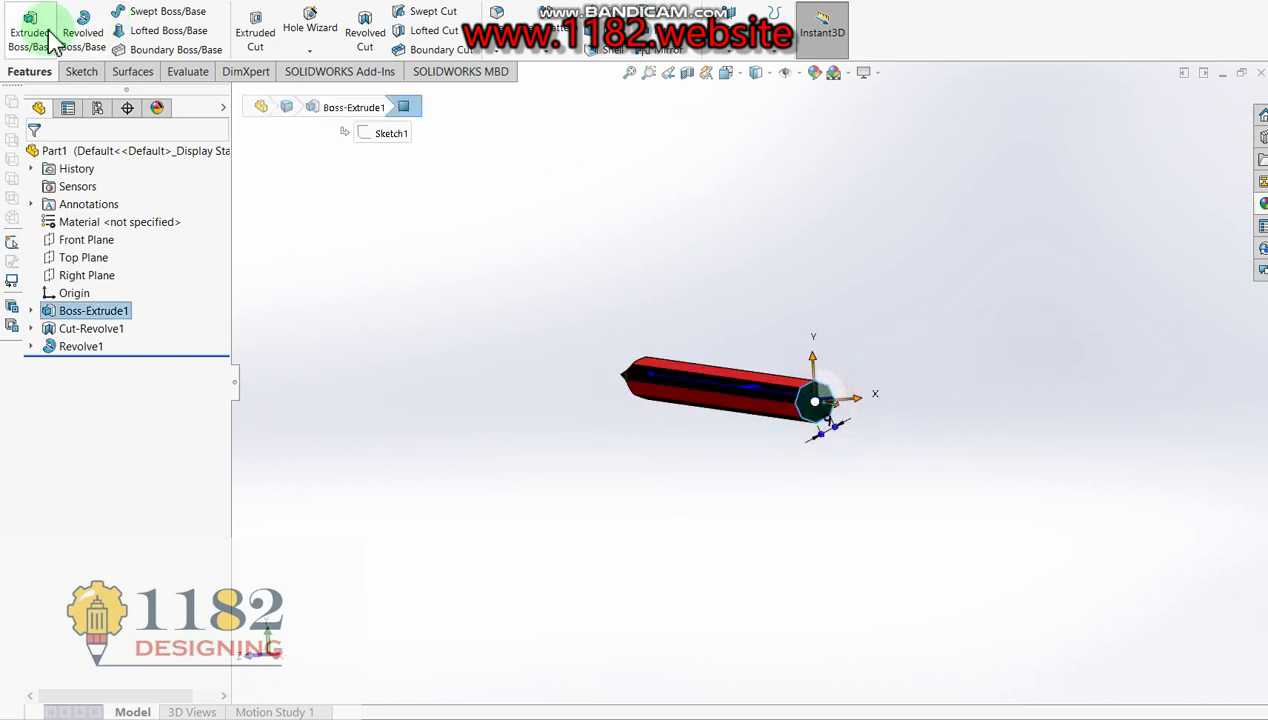
pyautogui.click(262, 132)
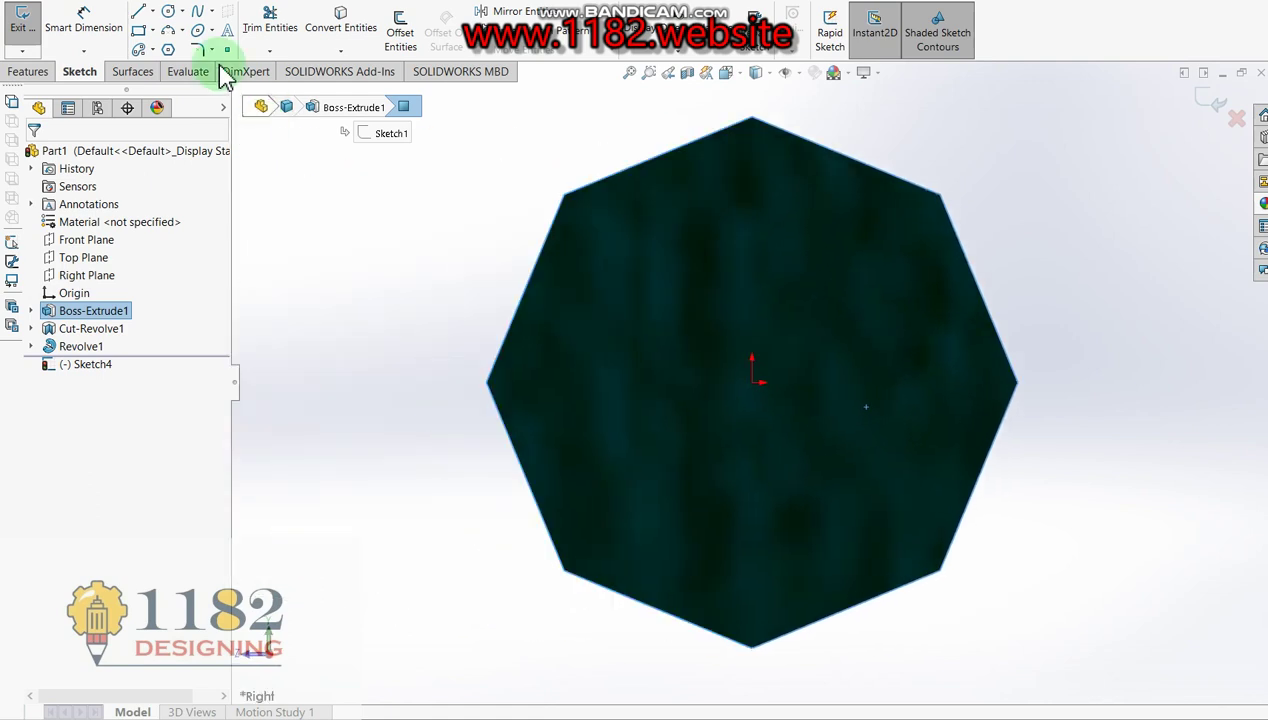
pyautogui.click(174, 12)
pyautogui.click(764, 395)
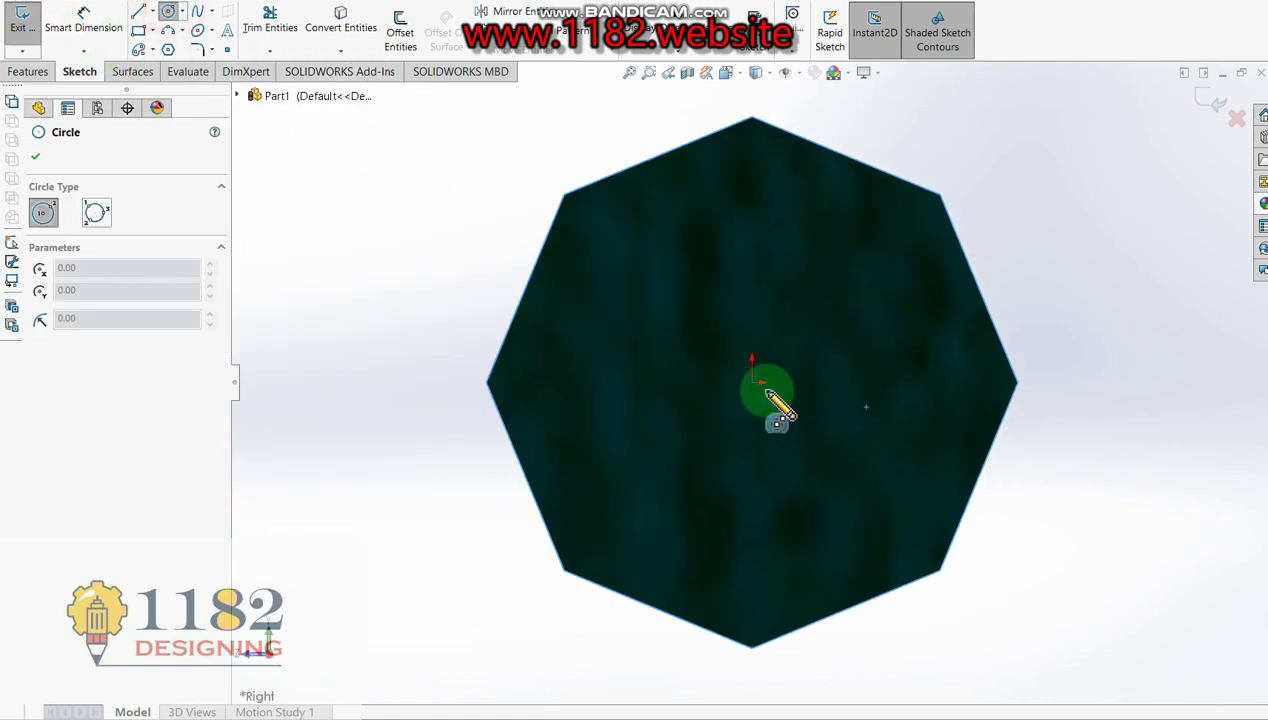
pyautogui.moveTo(757, 383); pyautogui.dragTo(753, 118)
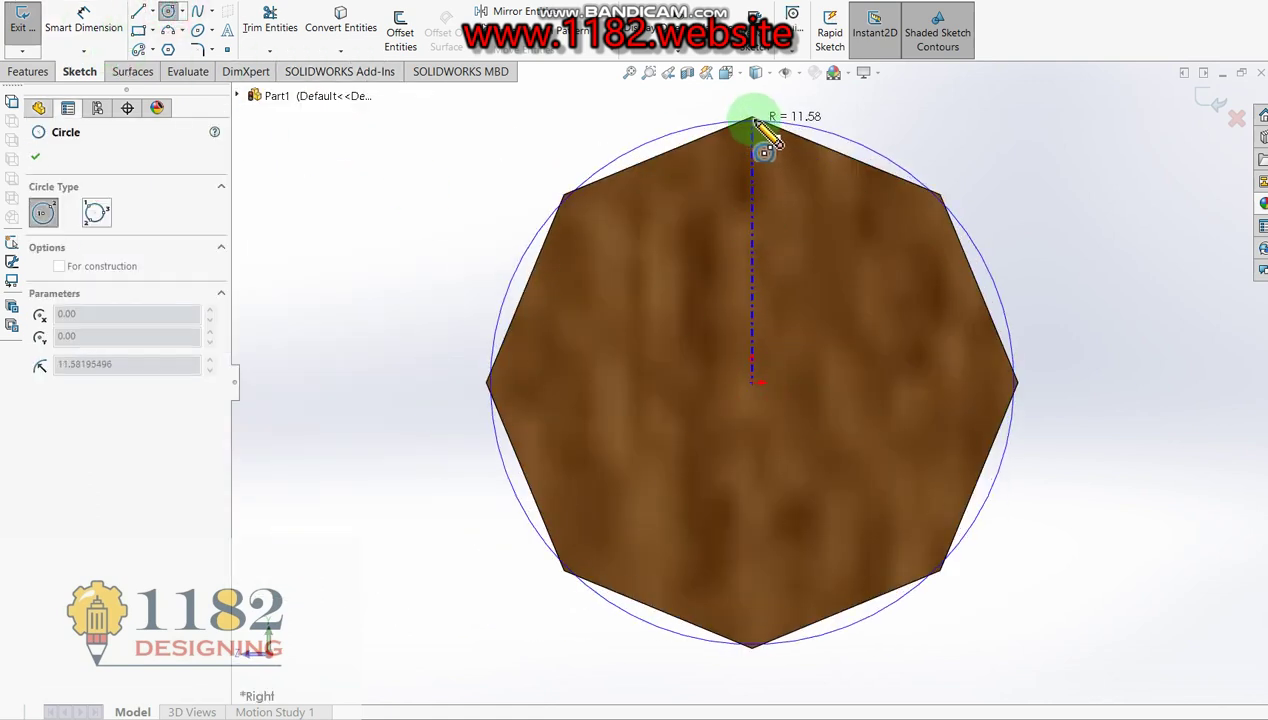
pyautogui.click(1215, 101)
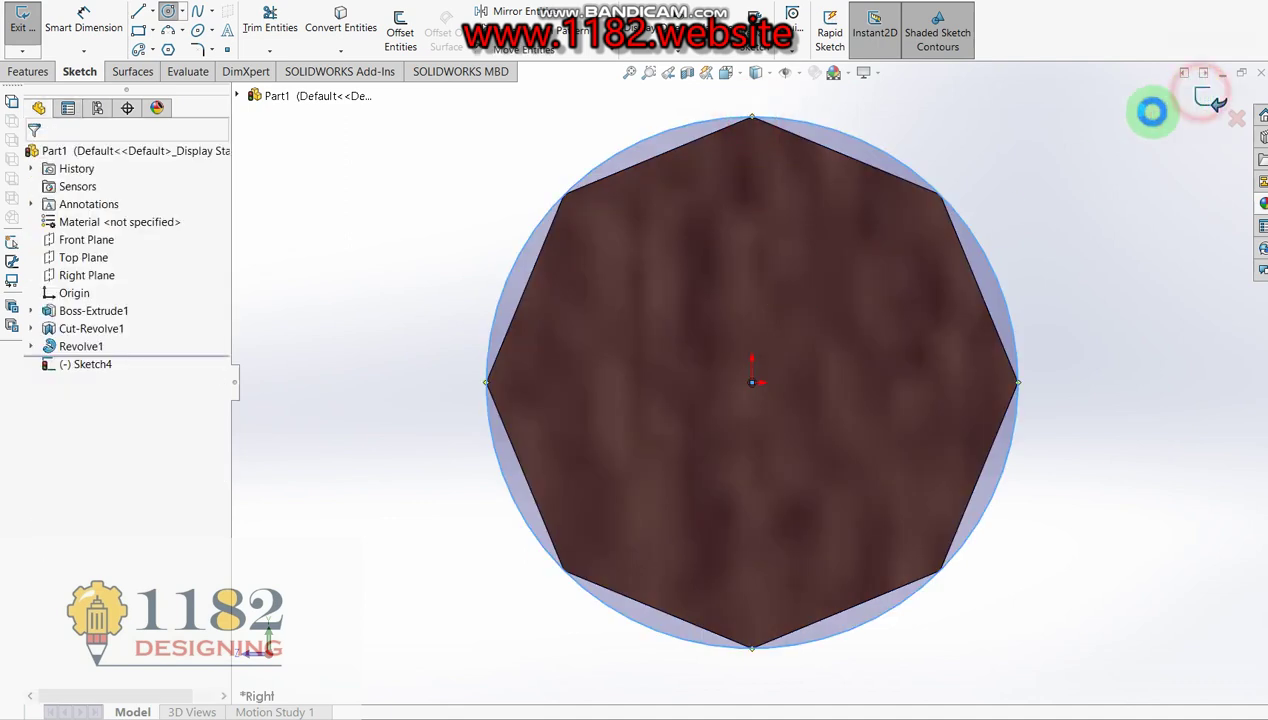
pyautogui.press('e')
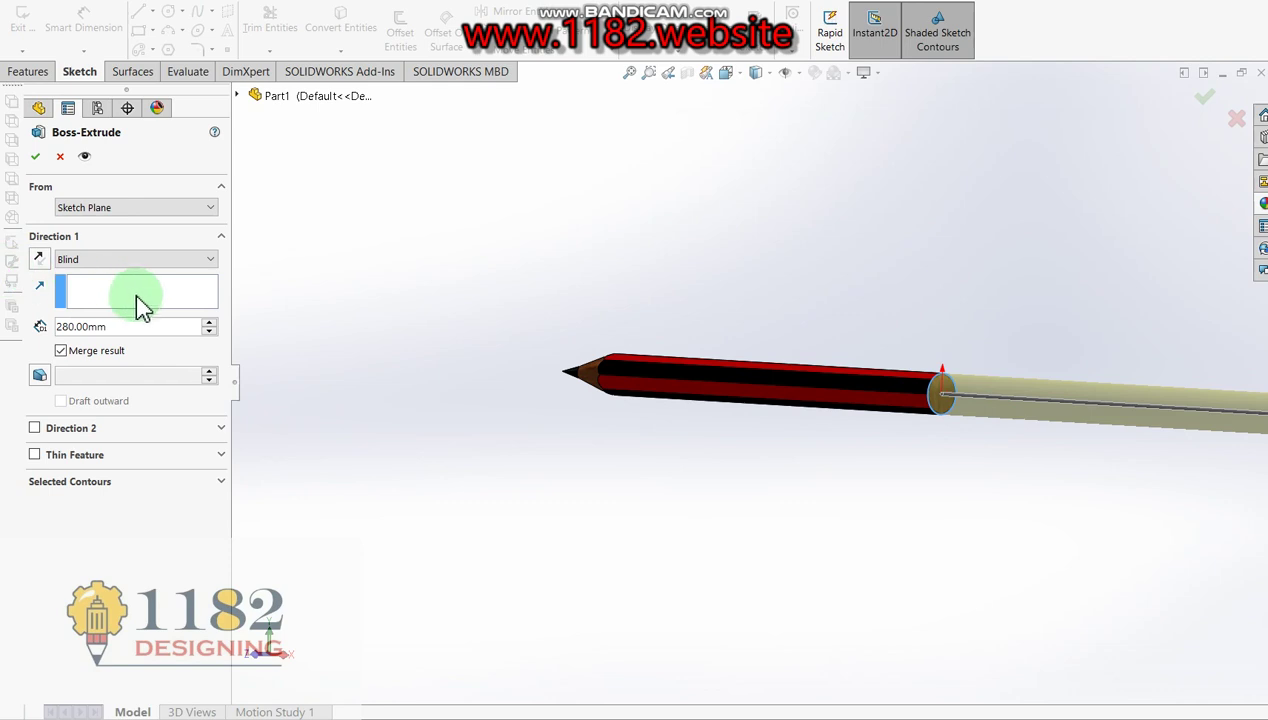
# Extrude the end circle 12 mm instead of 280 mm to form the round cap
pyautogui.click(129, 326)
pyautogui.doubleClick(126, 326)
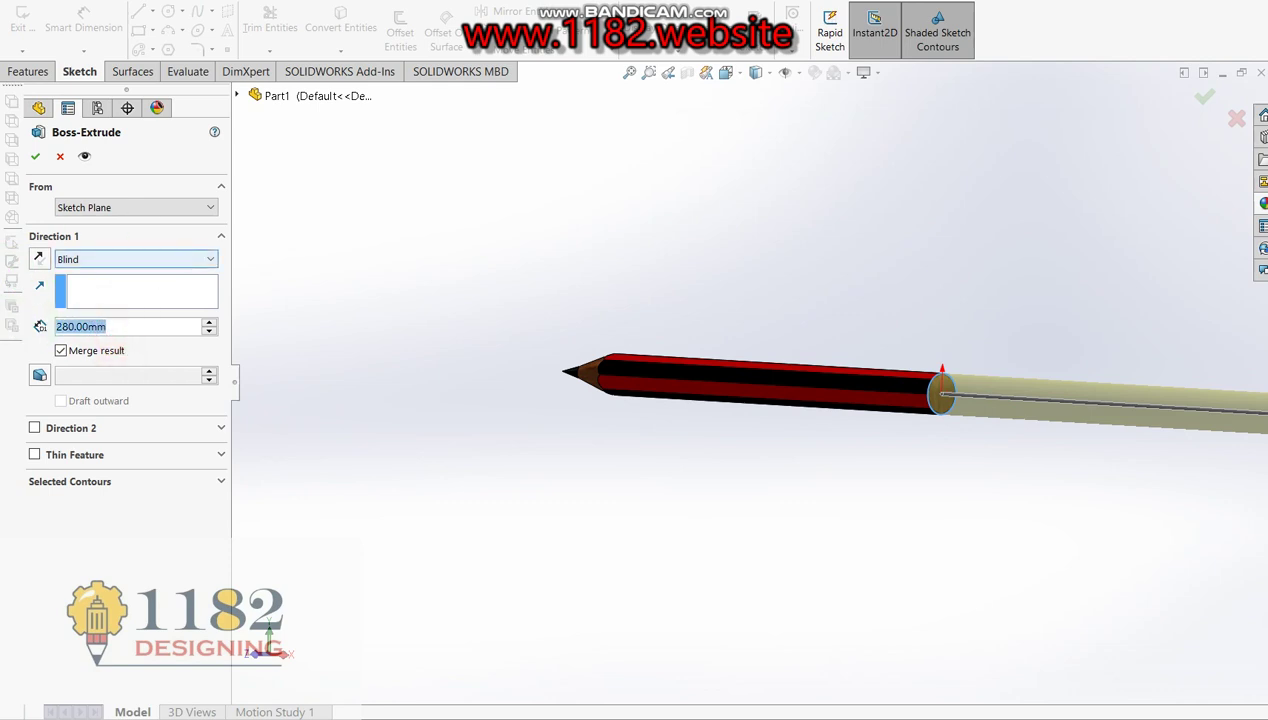
pyautogui.write('12')
pyautogui.press('Return')
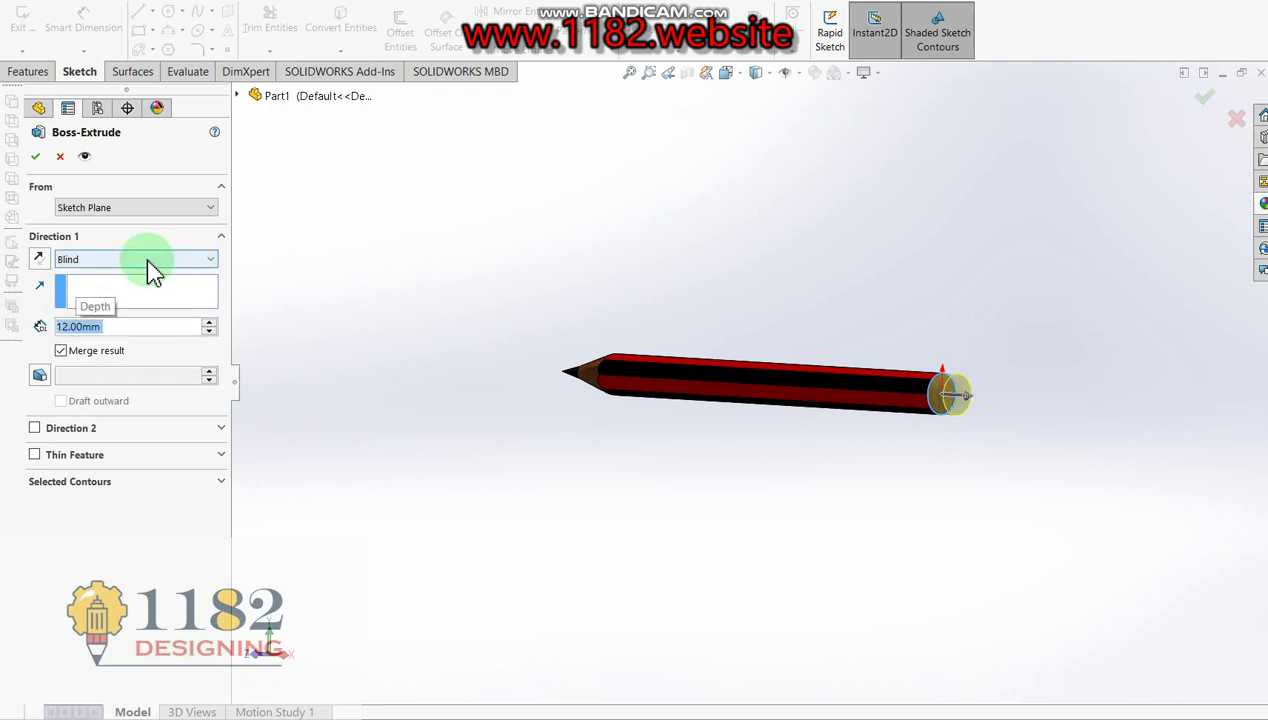
pyautogui.click(35, 156)
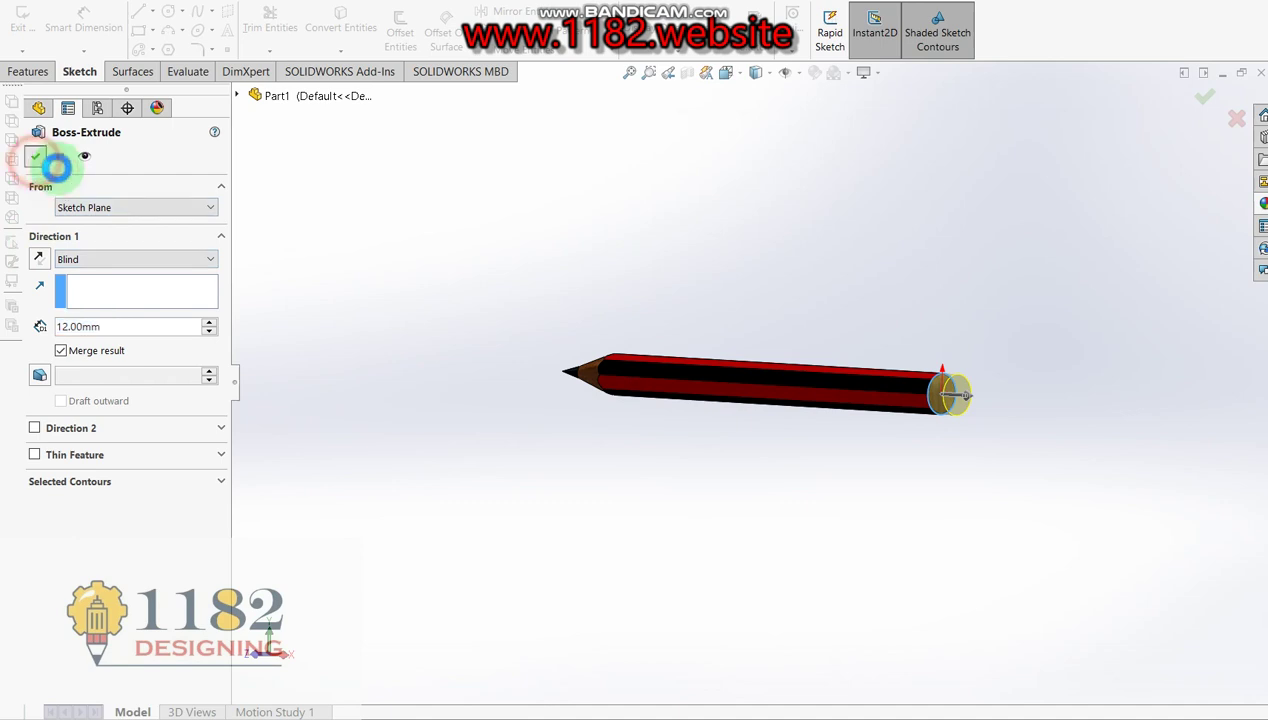
pyautogui.scroll(-3, 920, 390)
pyautogui.scroll(-2, 920, 390)
pyautogui.scroll(-2, 907, 377)
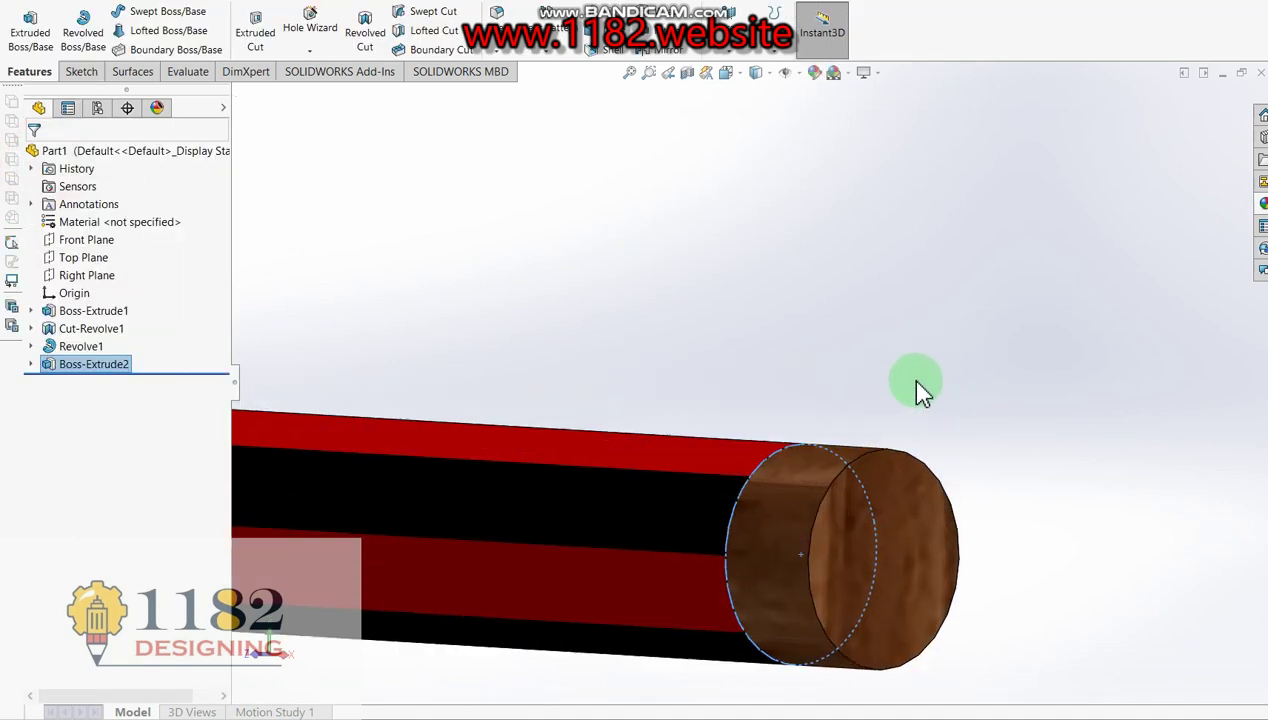
pyautogui.scroll(-2, 790, 485)
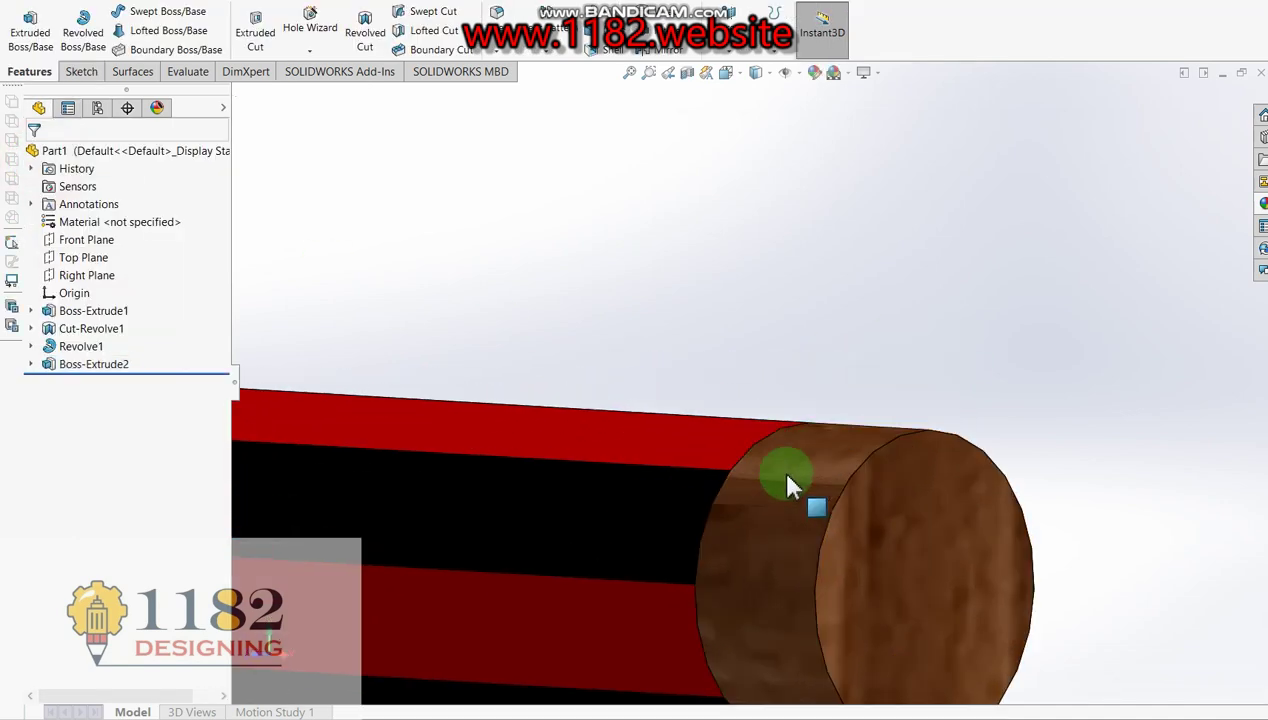
pyautogui.click(70, 366)
pyautogui.click(841, 465)
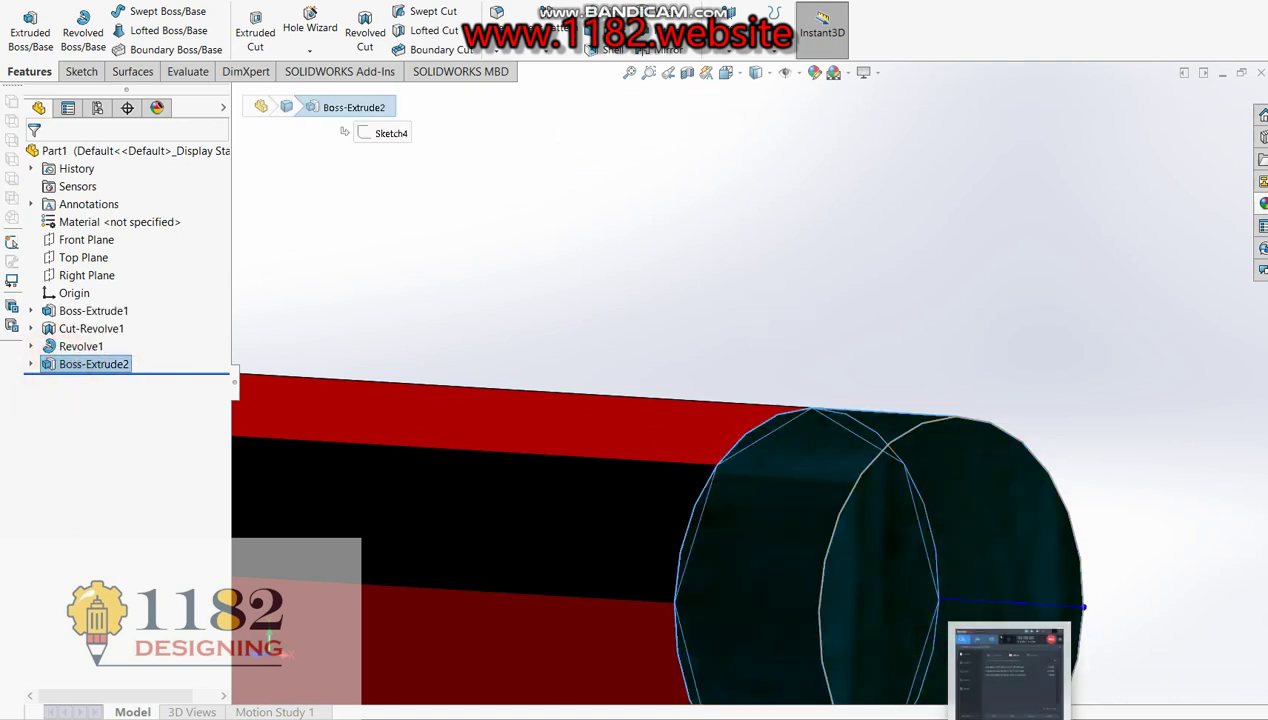
pyautogui.click(1008, 675)
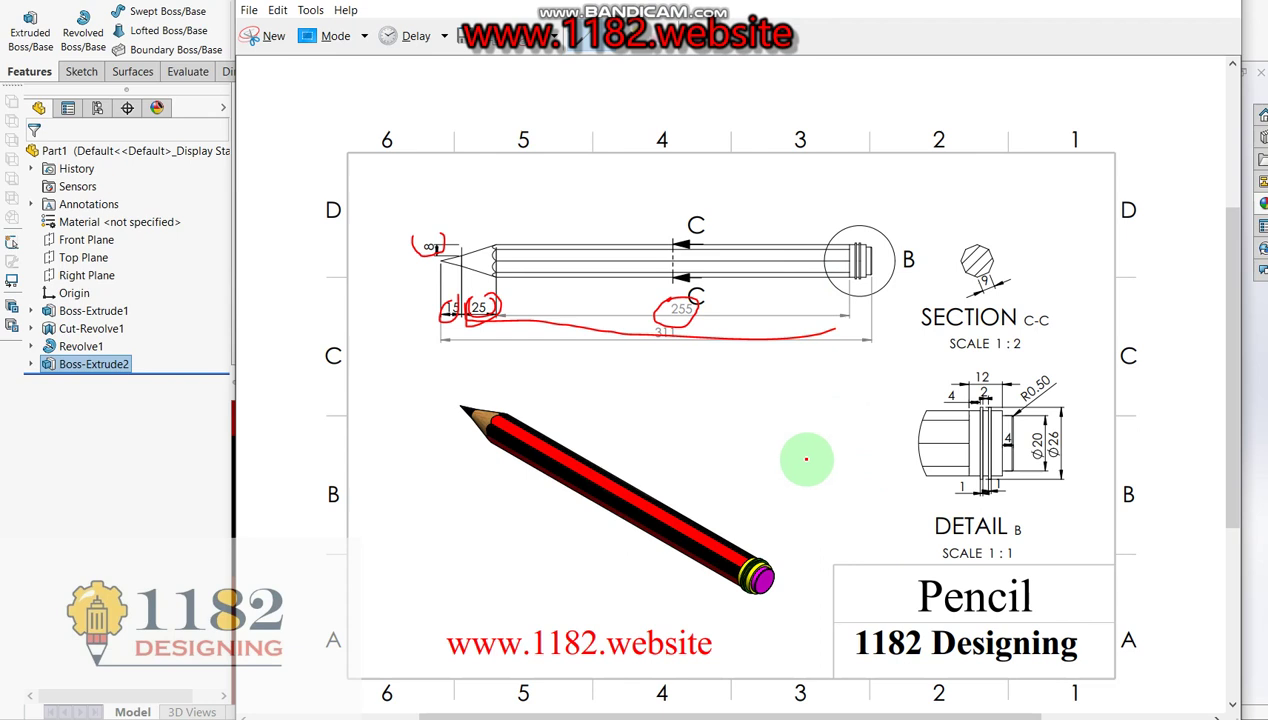
pyautogui.click(158, 512)
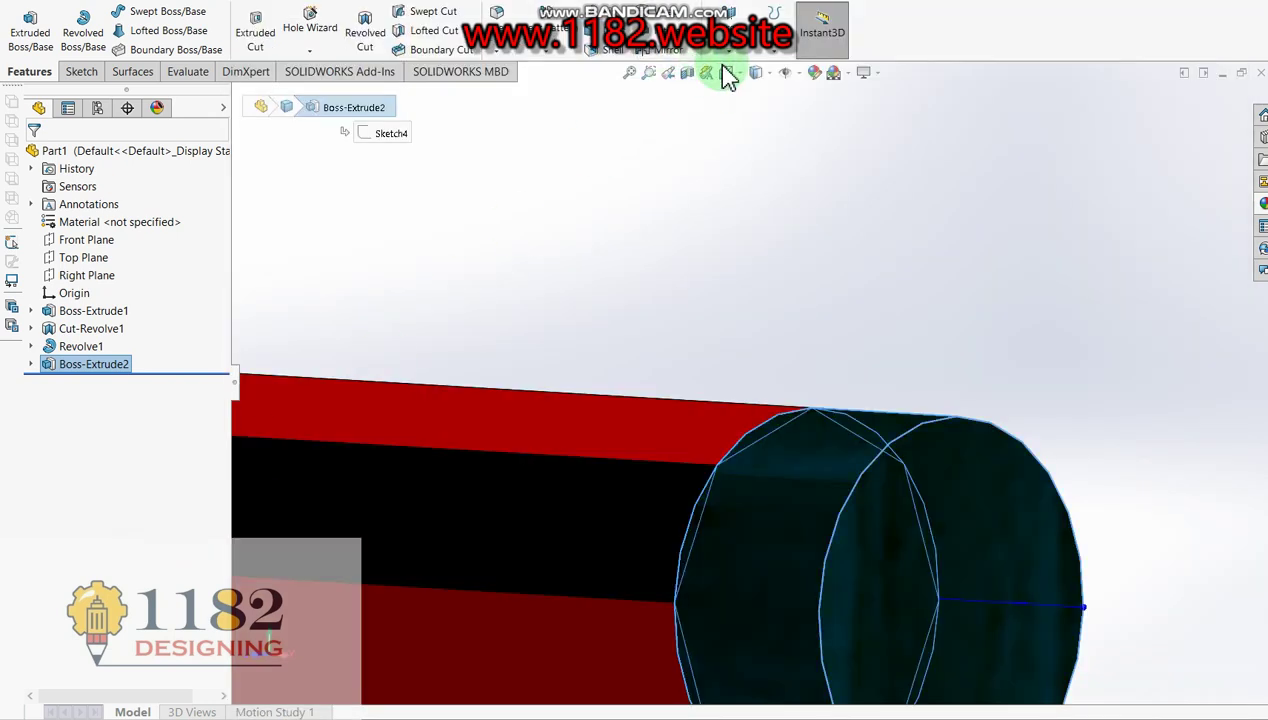
# Colour the Boss-Extrude2 end cylinder yellow as the metal ferrule
pyautogui.click(815, 76)
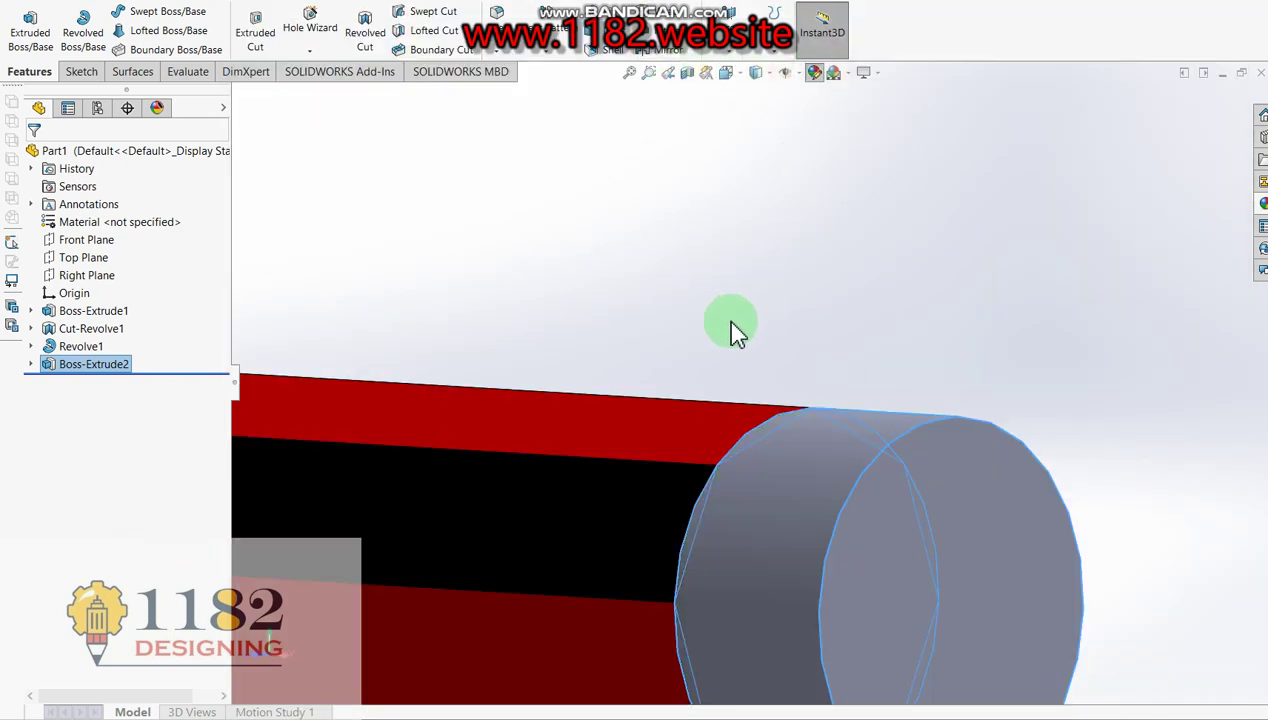
pyautogui.click(91, 531)
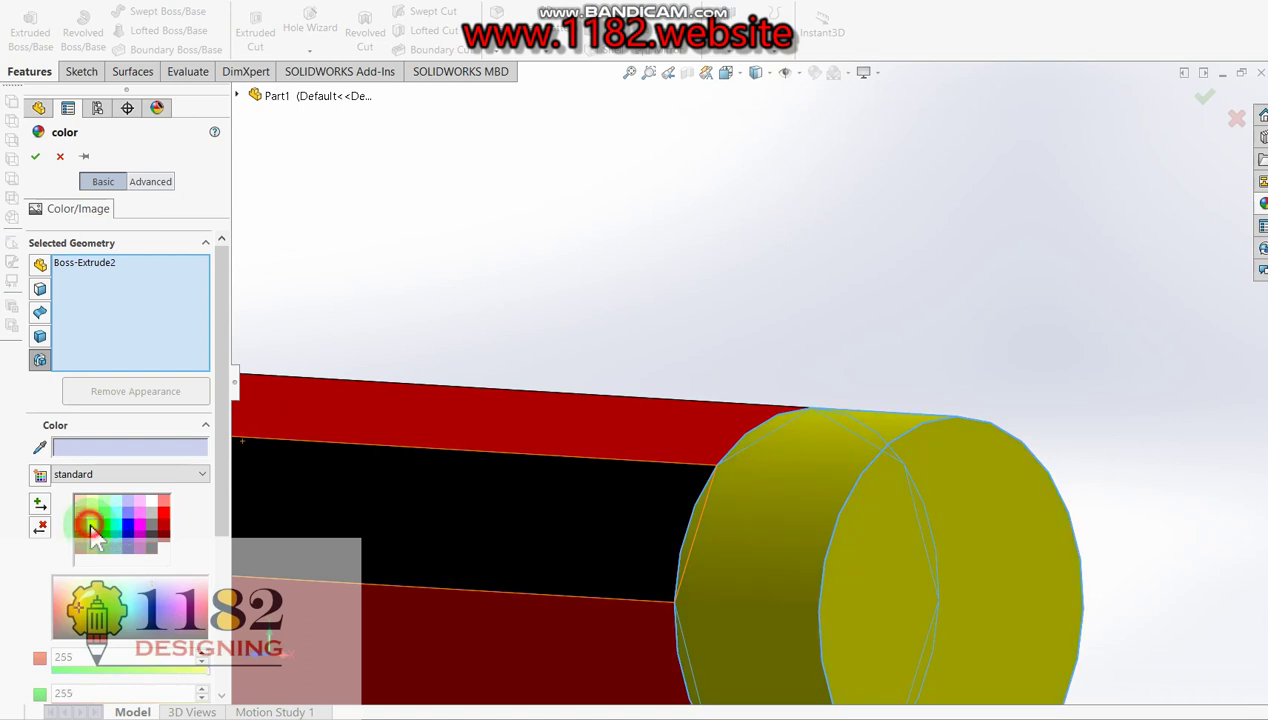
pyautogui.click(36, 157)
pyautogui.scroll(5, 741, 283)
pyautogui.scroll(2, 716, 447)
pyautogui.click(86, 240)
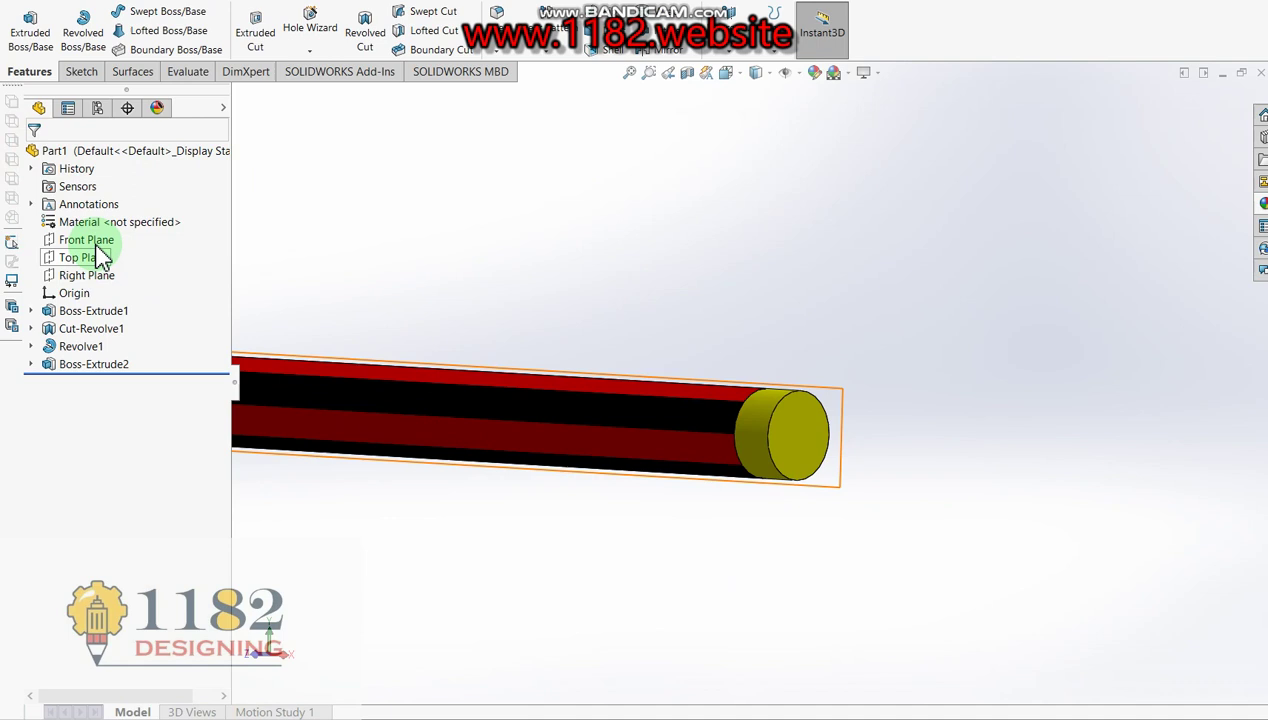
# Start a Front Plane sketch with a construction centreline along the pencil axis
pyautogui.click(81, 71)
pyautogui.click(22, 25)
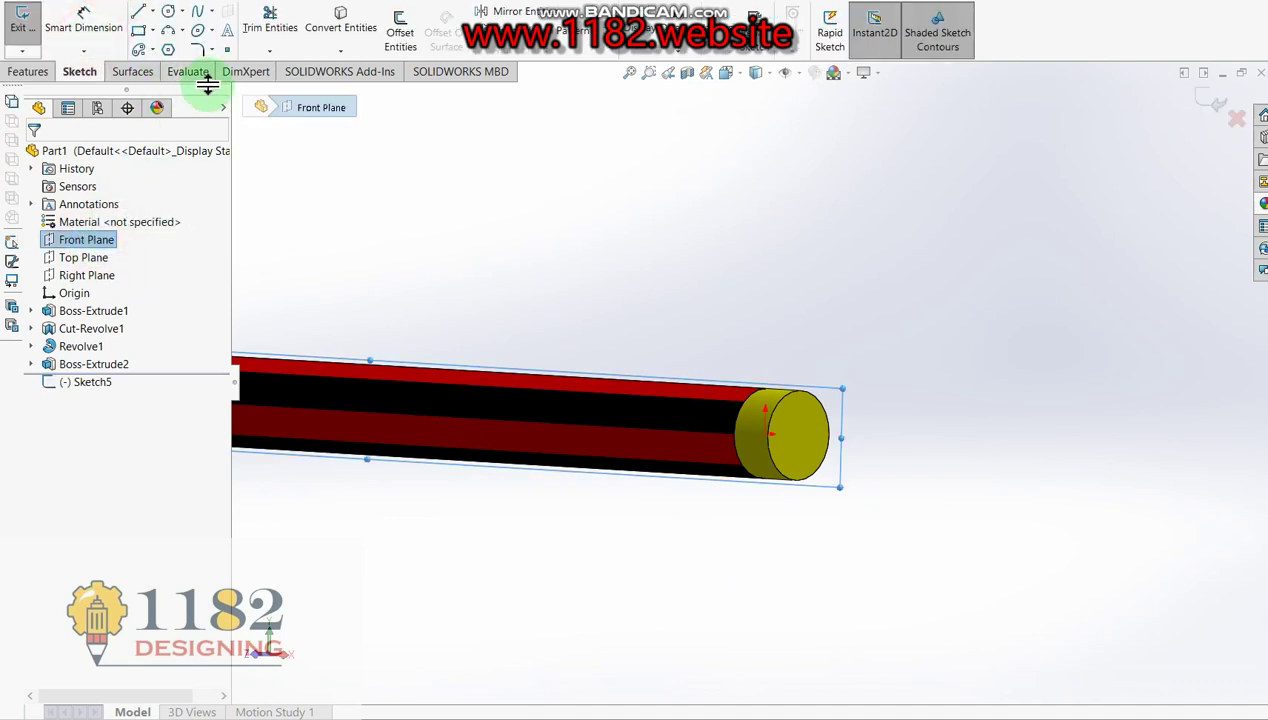
pyautogui.scroll(-5, 1133, 359)
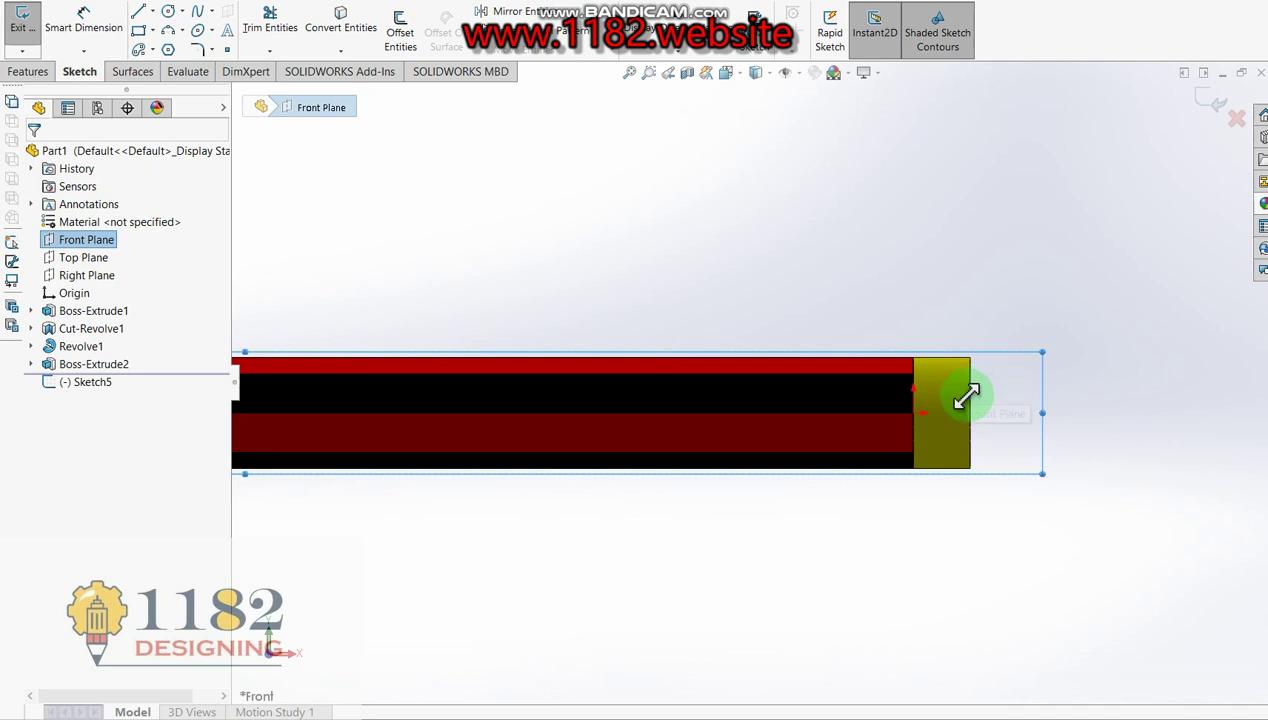
pyautogui.click(152, 11)
pyautogui.click(178, 45)
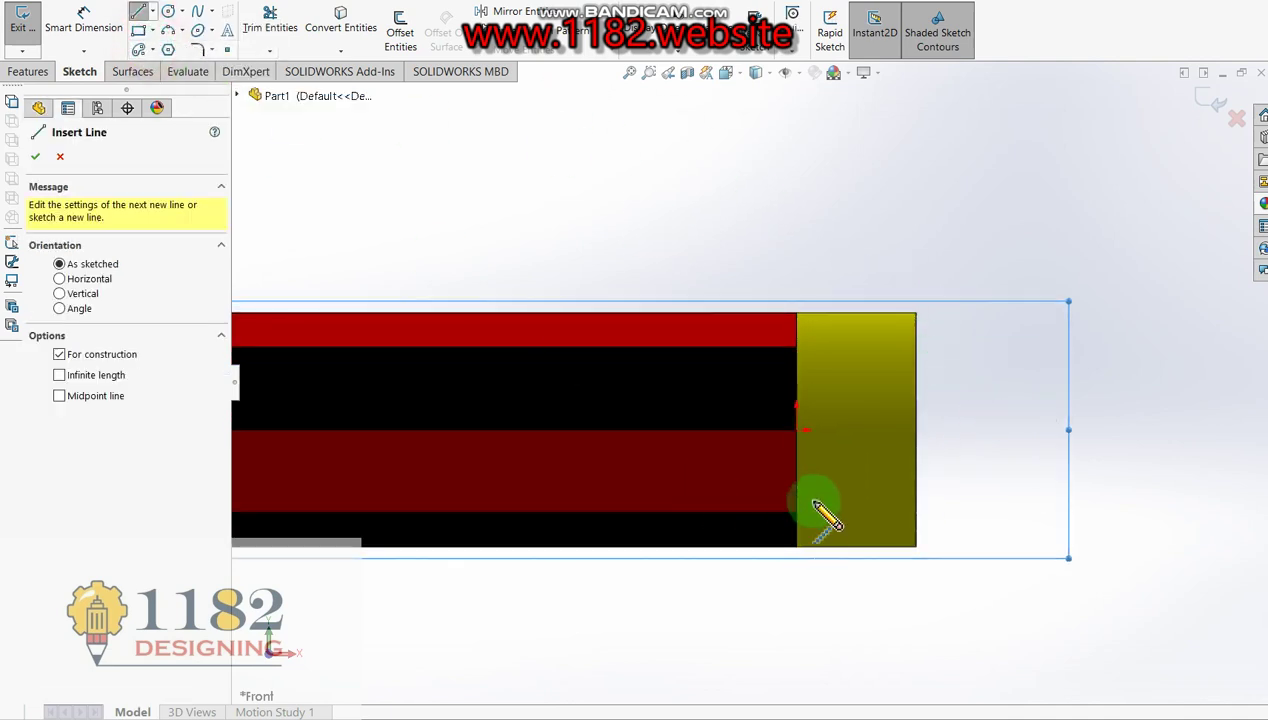
pyautogui.click(801, 430)
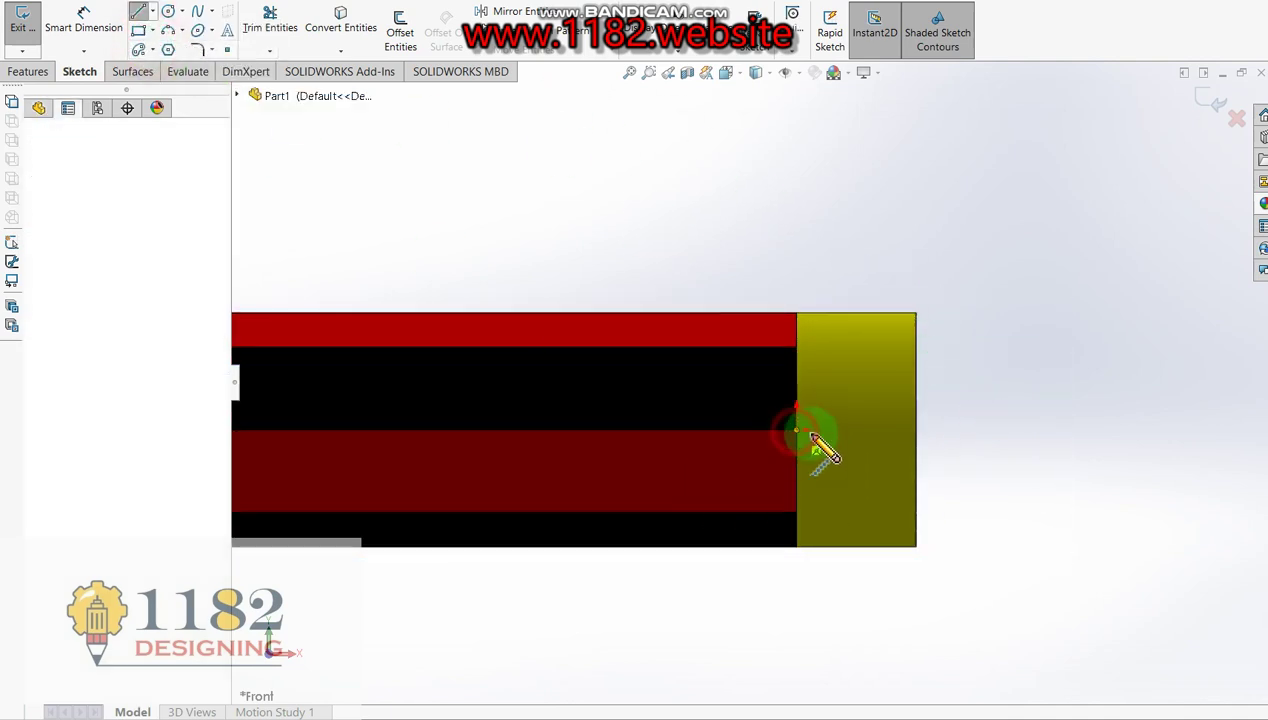
pyautogui.click(1010, 430)
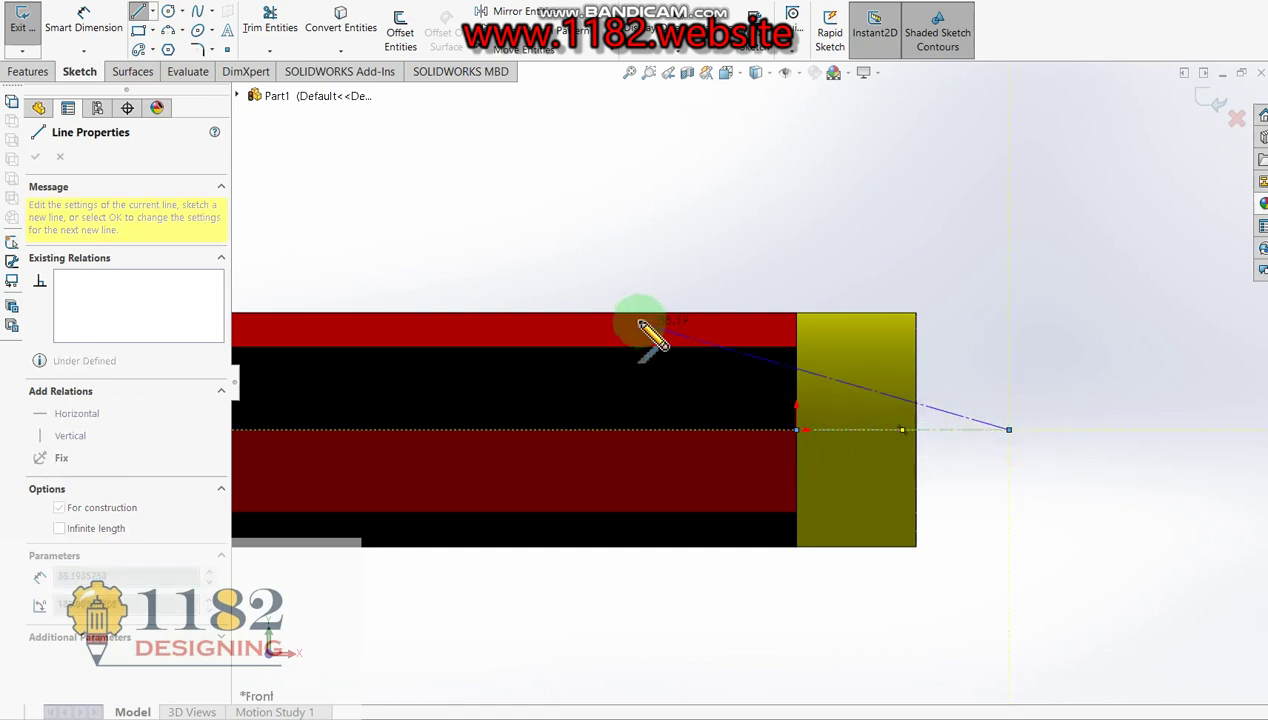
pyautogui.press('Escape')
# Draw two thin rectangles standing on the ferrule's top edge
pyautogui.click(141, 31)
pyautogui.click(832, 318)
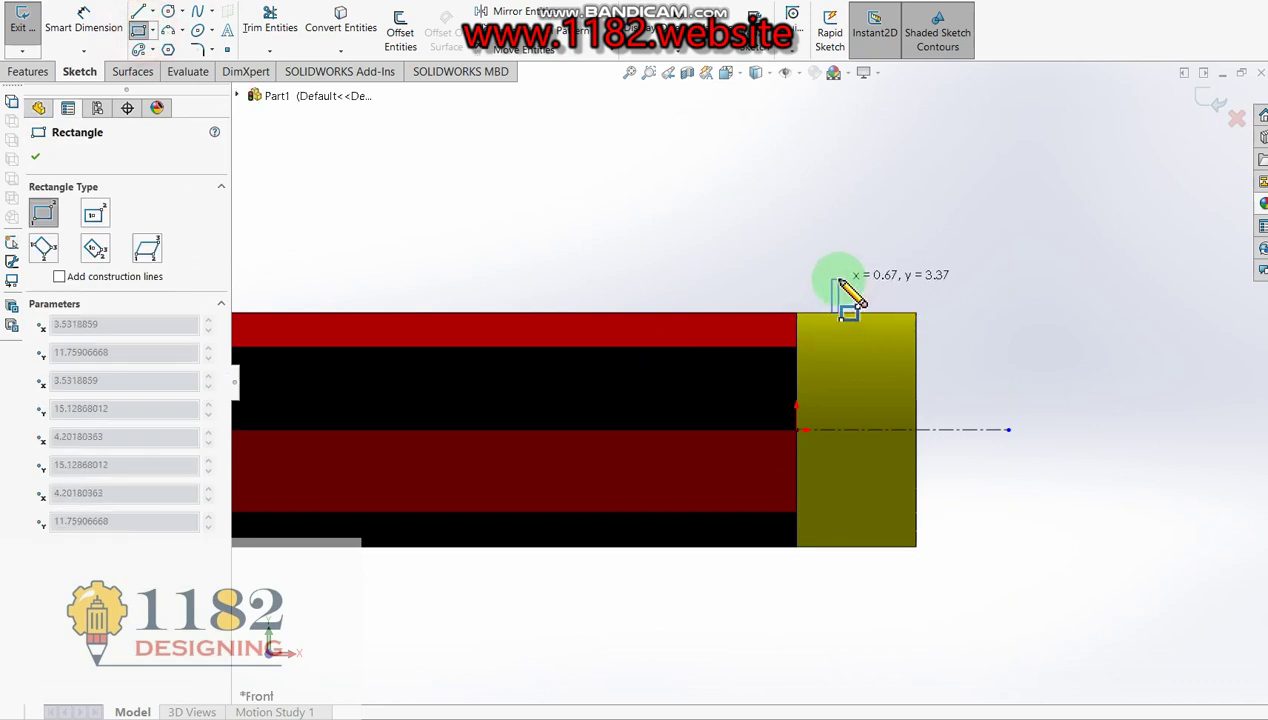
pyautogui.click(838, 279)
pyautogui.click(879, 314)
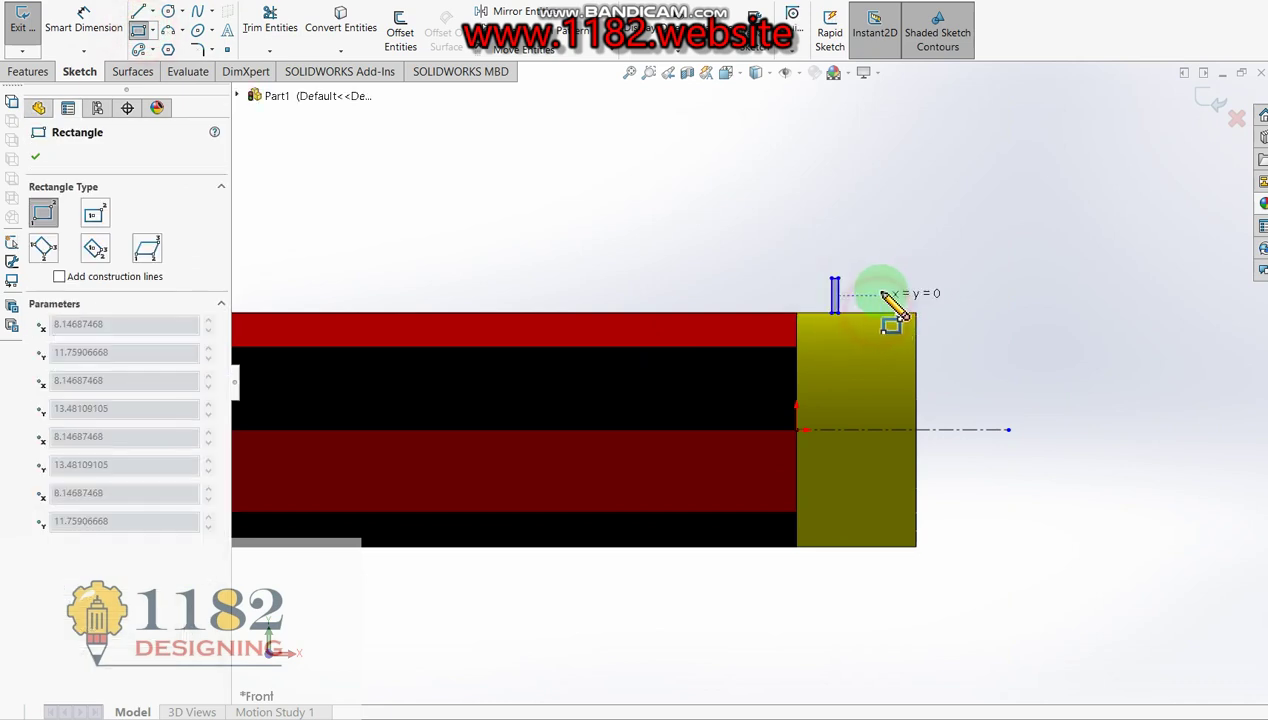
pyautogui.click(890, 280)
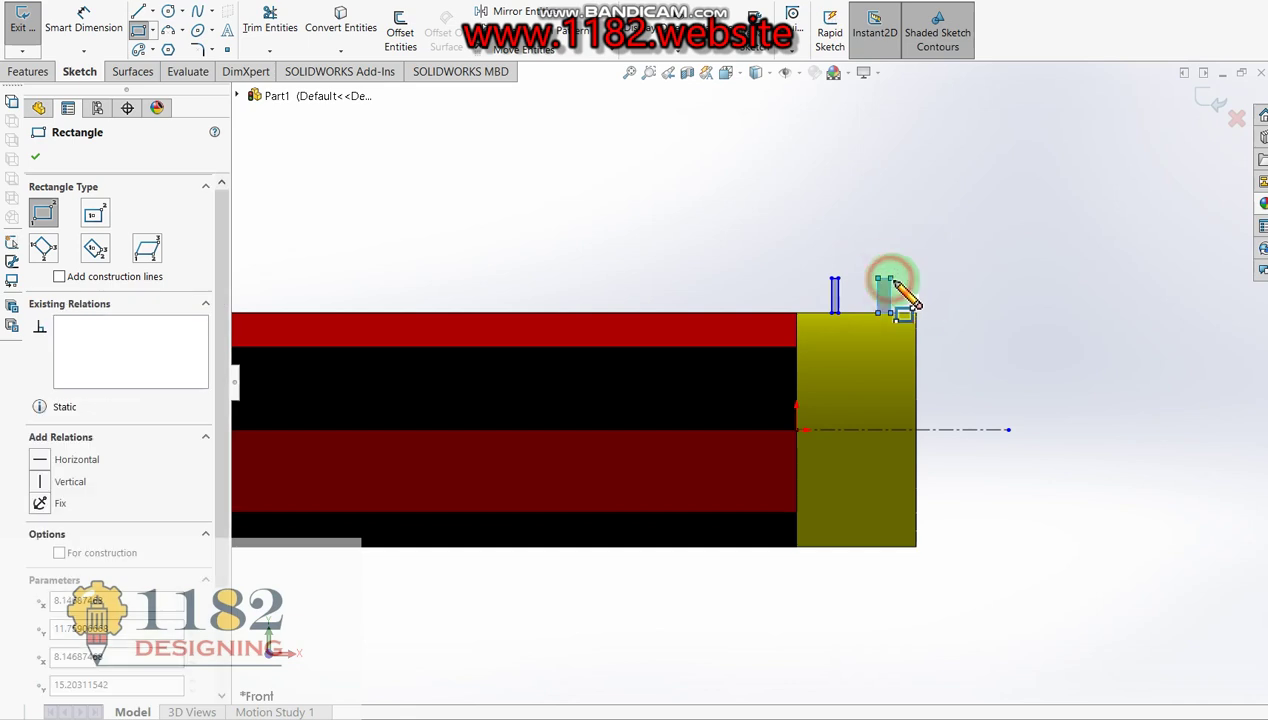
pyautogui.press('Escape')
pyautogui.click(90, 25)
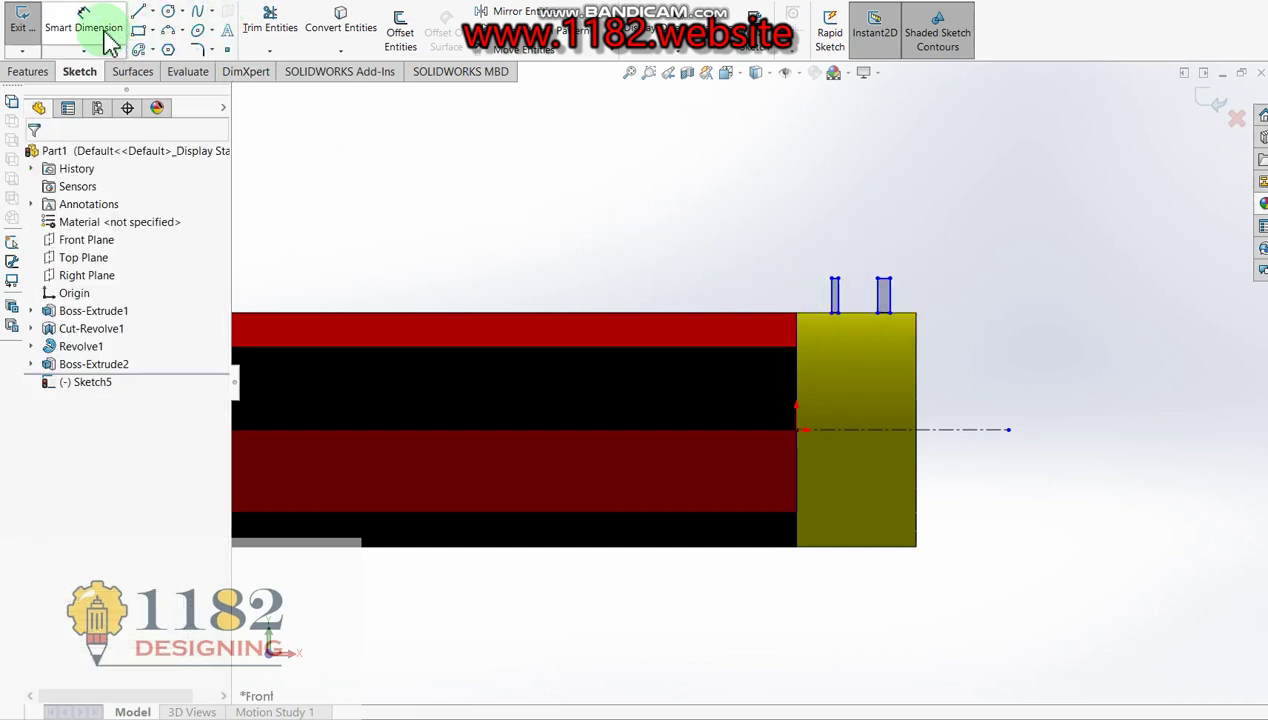
# Dimension the first slot 4 mm from the body and 1 mm wide
pyautogui.click(840, 316)
pyautogui.click(832, 302)
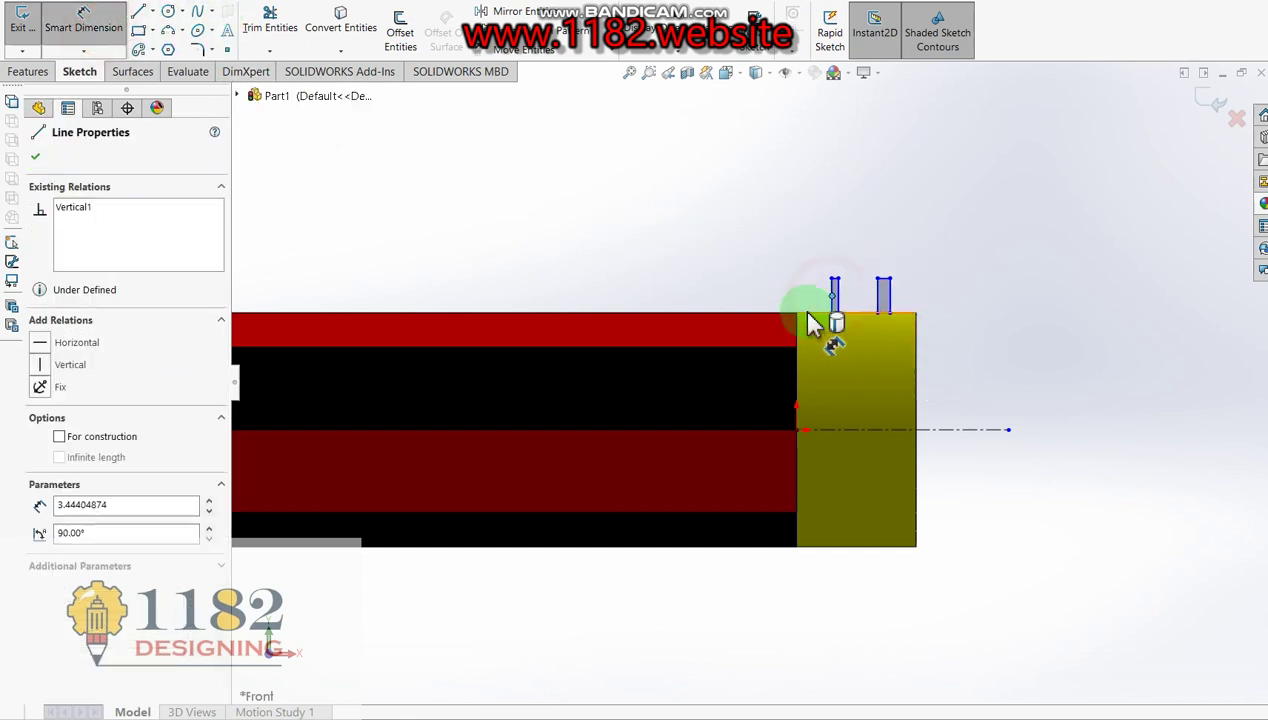
pyautogui.click(806, 256)
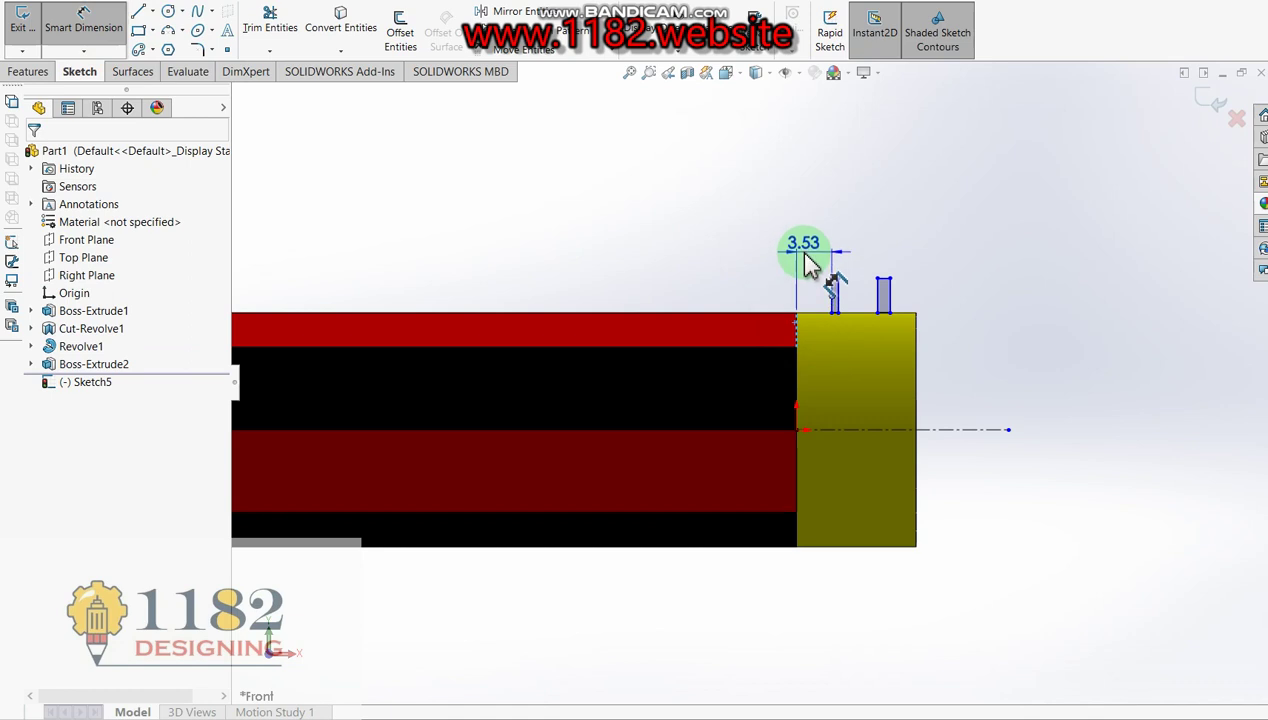
pyautogui.click(816, 274)
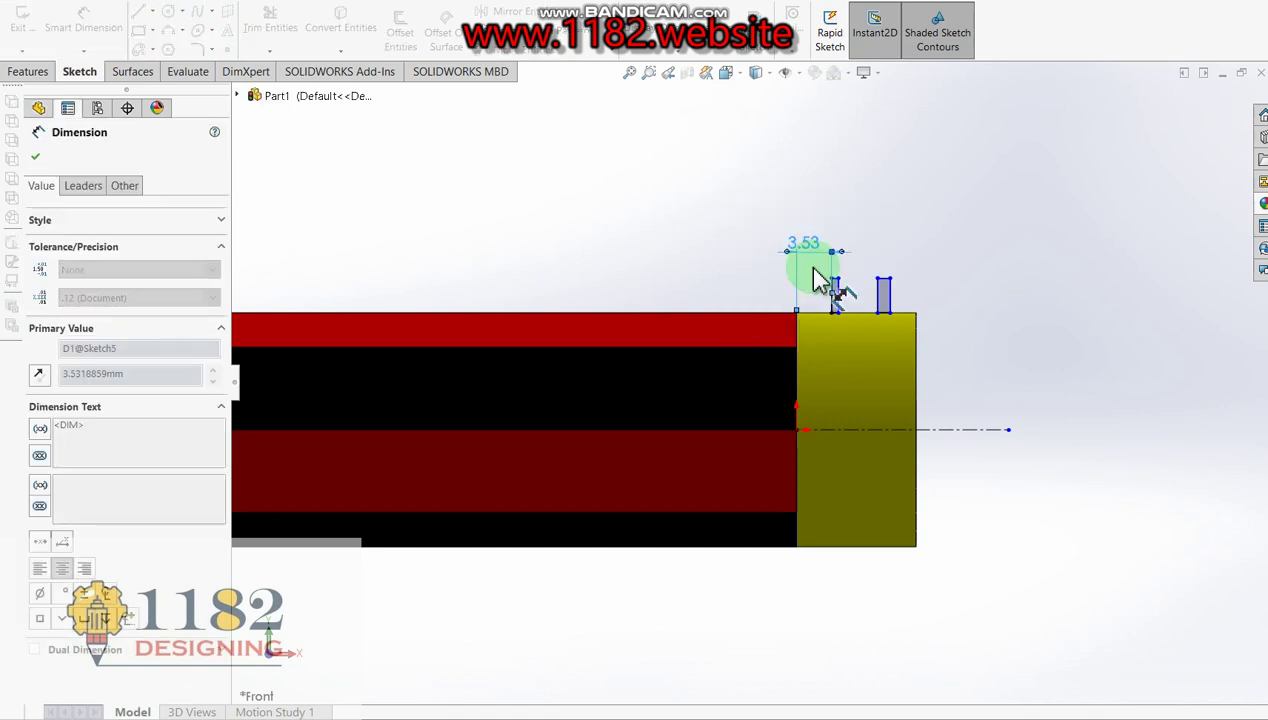
pyautogui.scroll(-3, 963, 249)
pyautogui.scroll(-4, 860, 330)
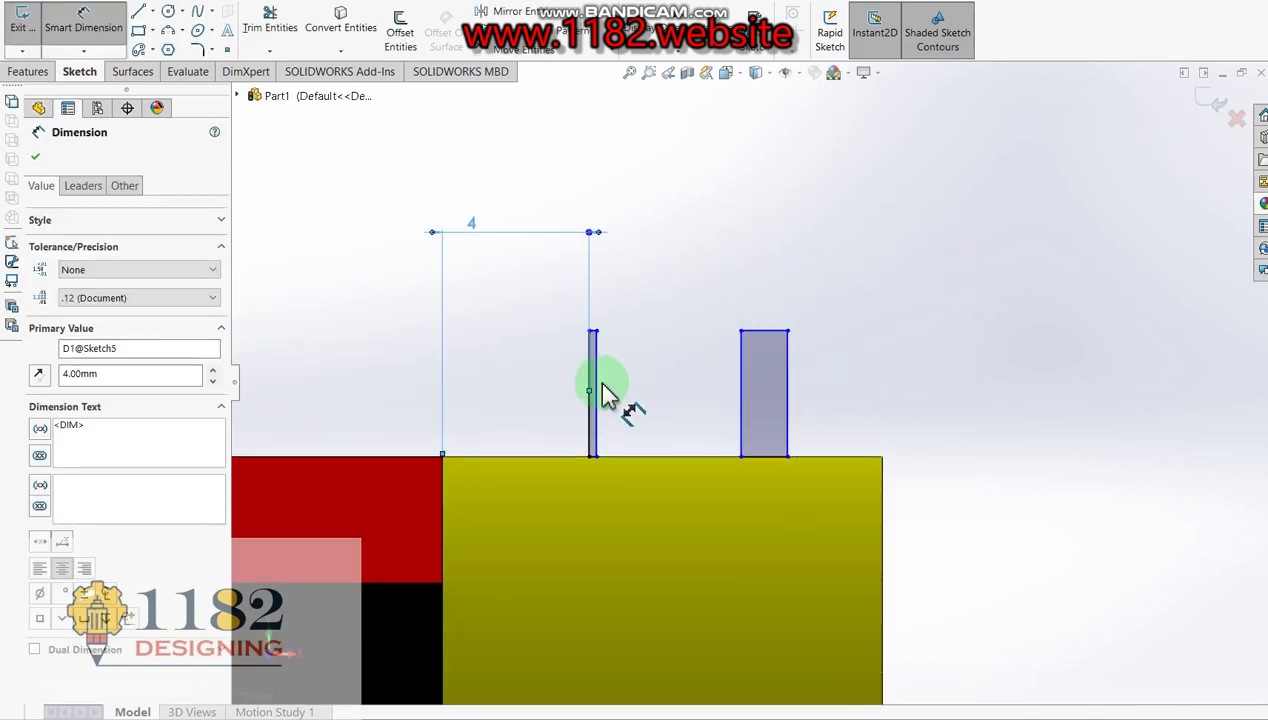
pyautogui.click(600, 393)
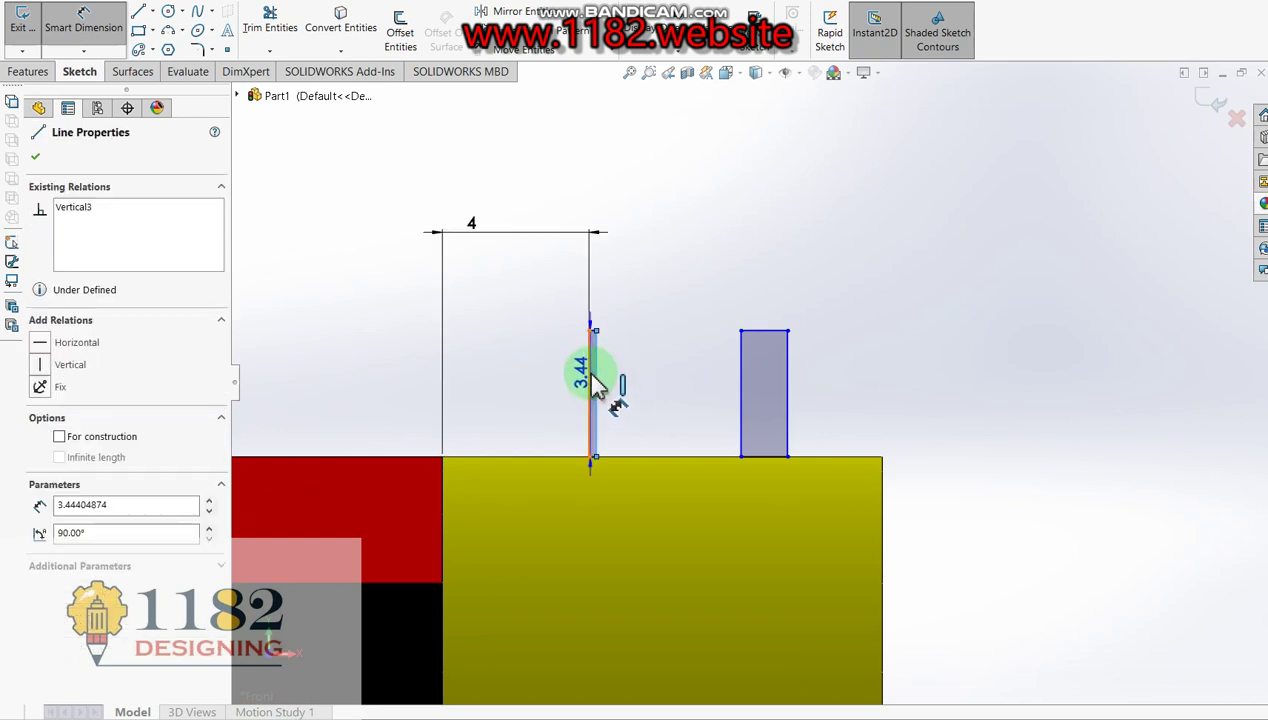
pyautogui.click(596, 380)
pyautogui.click(546, 340)
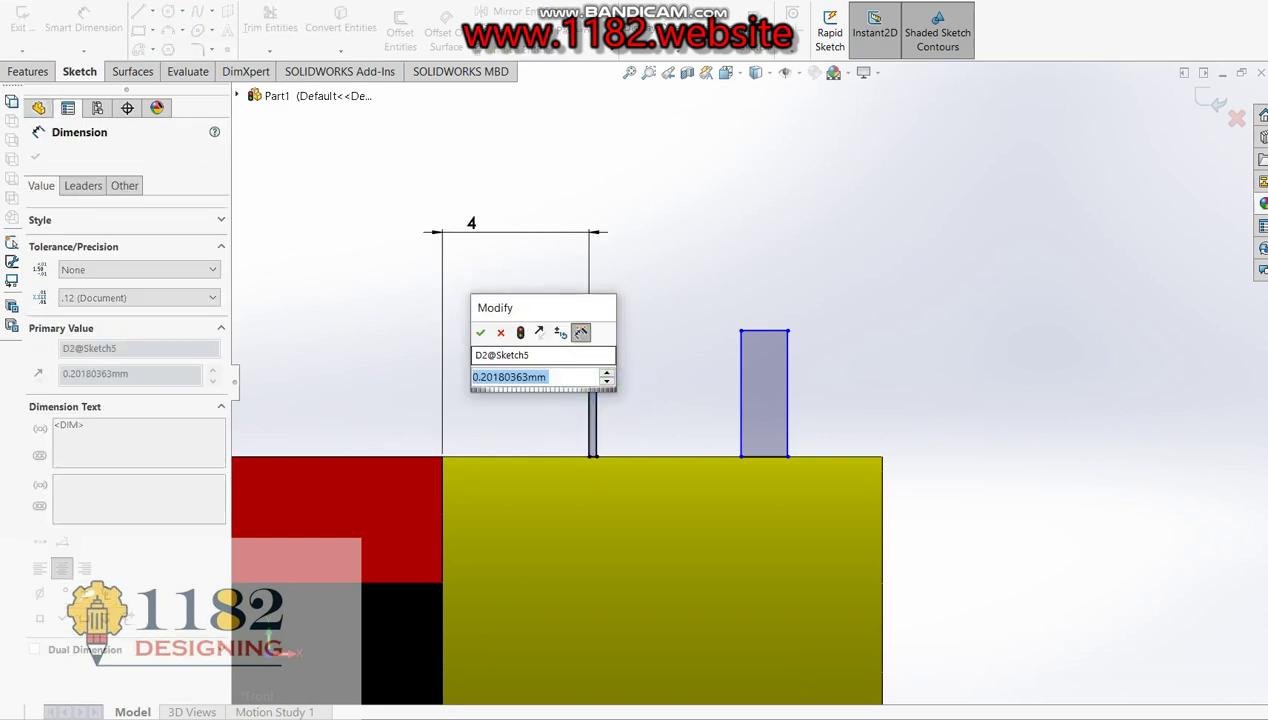
pyautogui.write('1')
pyautogui.press('Return')
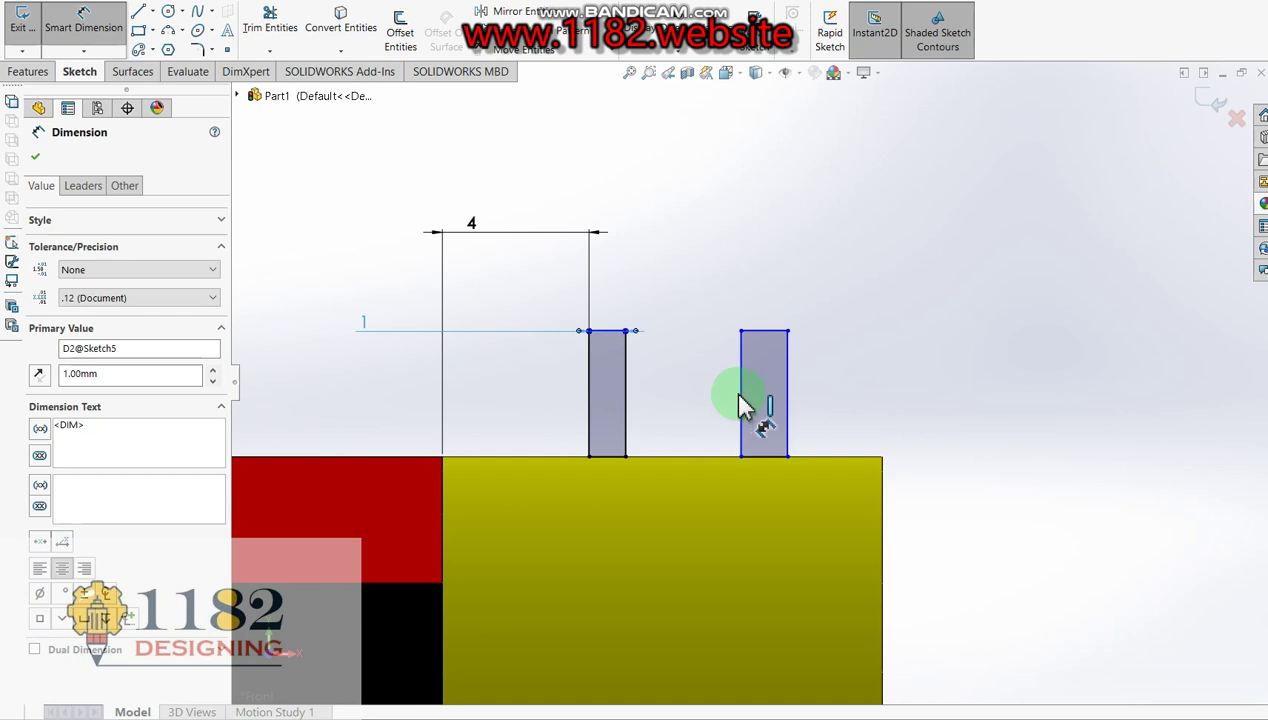
# Set a 2 mm gap between the slots and a 1 mm width for the second slot
pyautogui.click(628, 425)
pyautogui.click(741, 380)
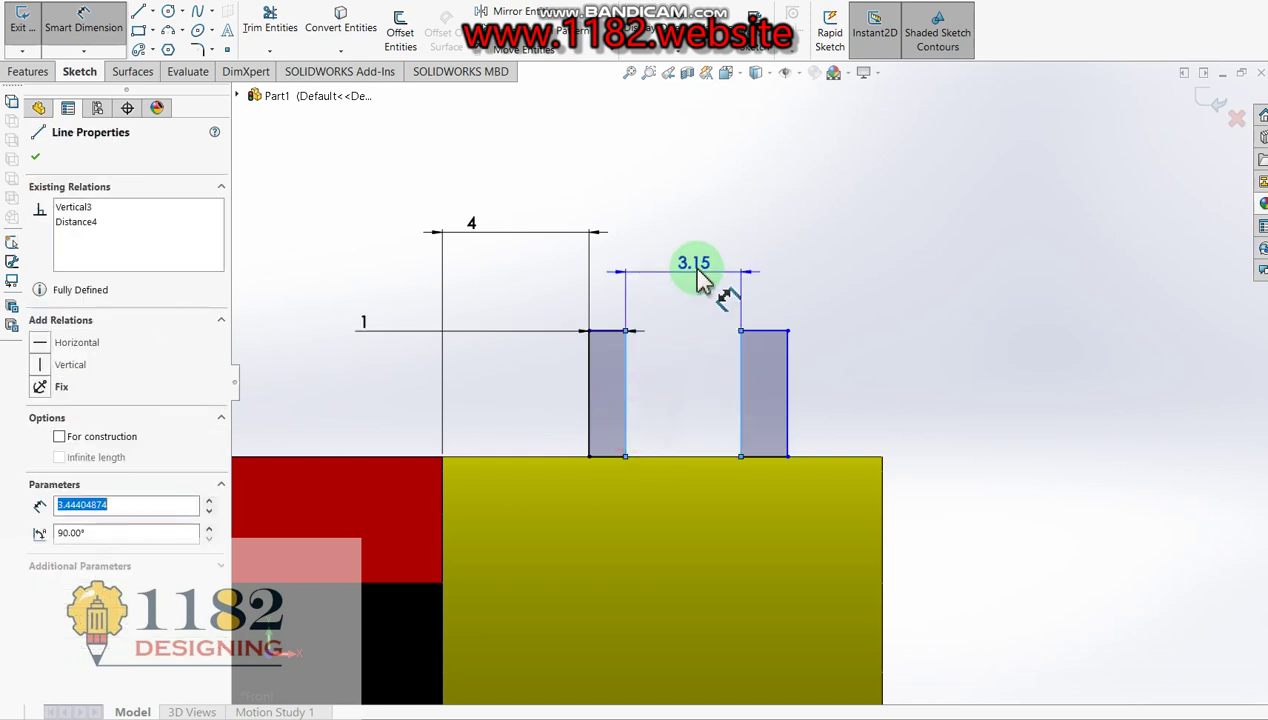
pyautogui.click(730, 268)
pyautogui.write('2')
pyautogui.press('Return')
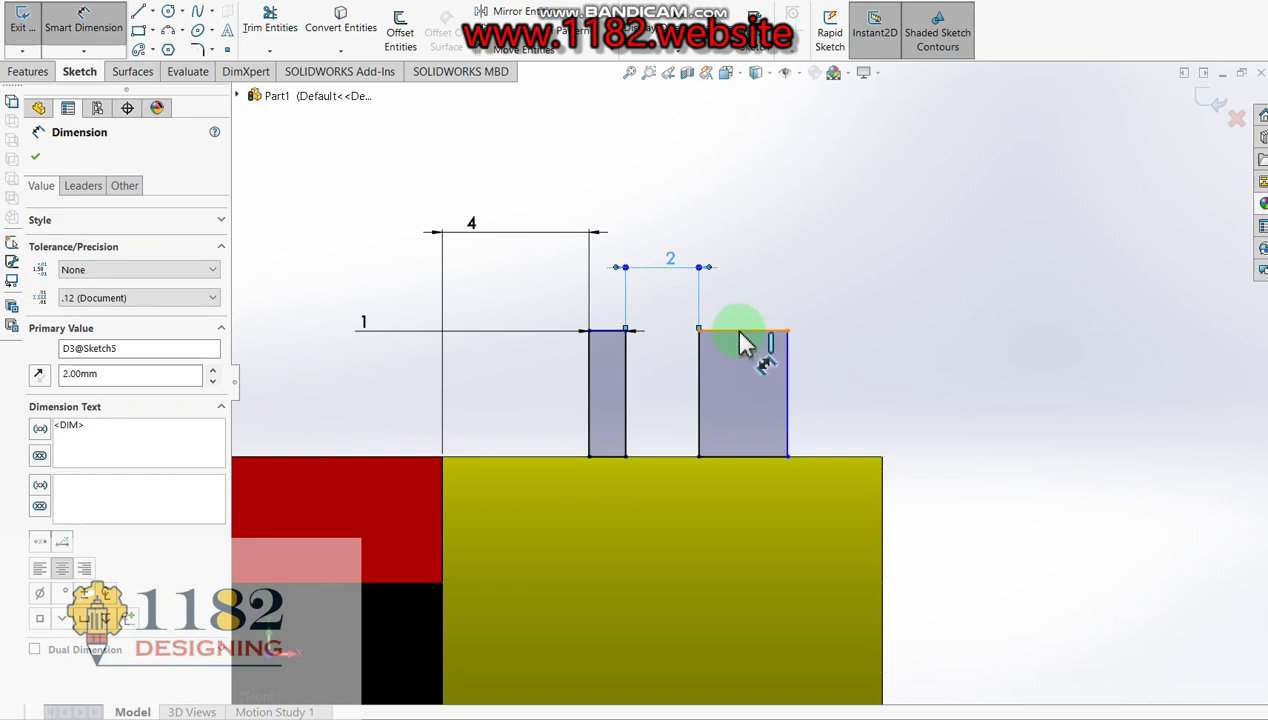
pyautogui.click(745, 343)
pyautogui.click(768, 262)
pyautogui.write('1')
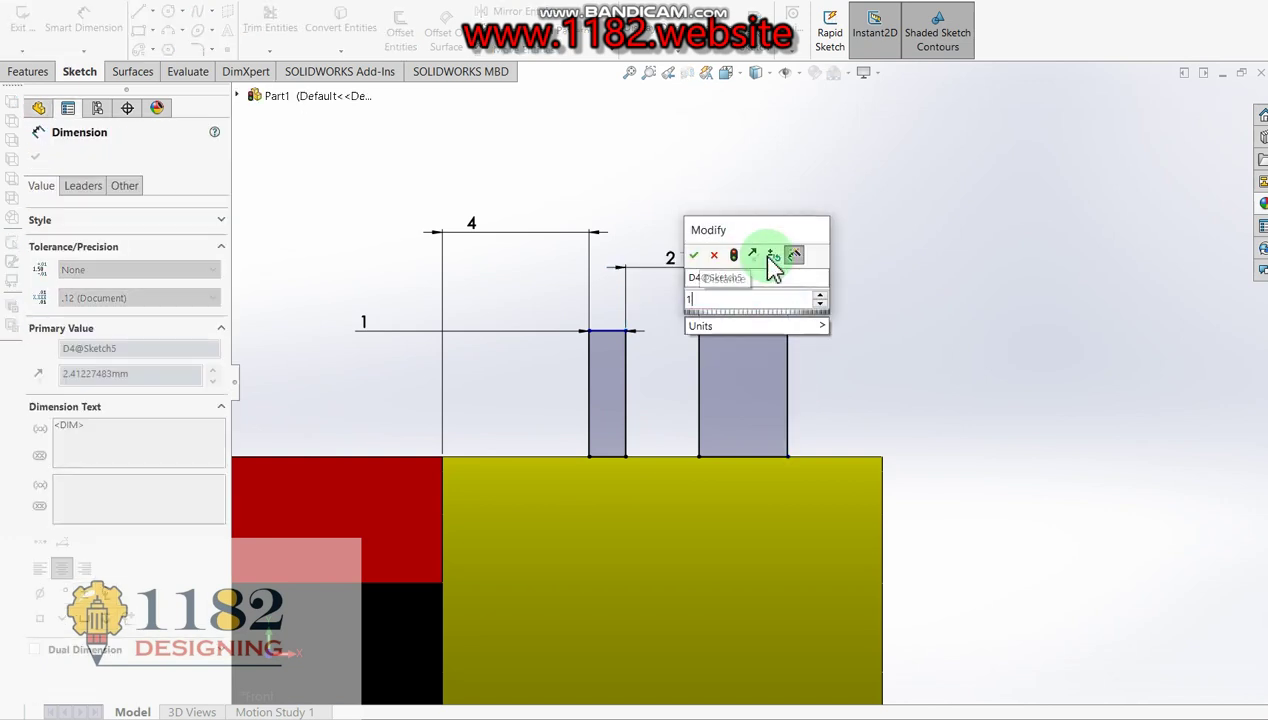
pyautogui.press('Return')
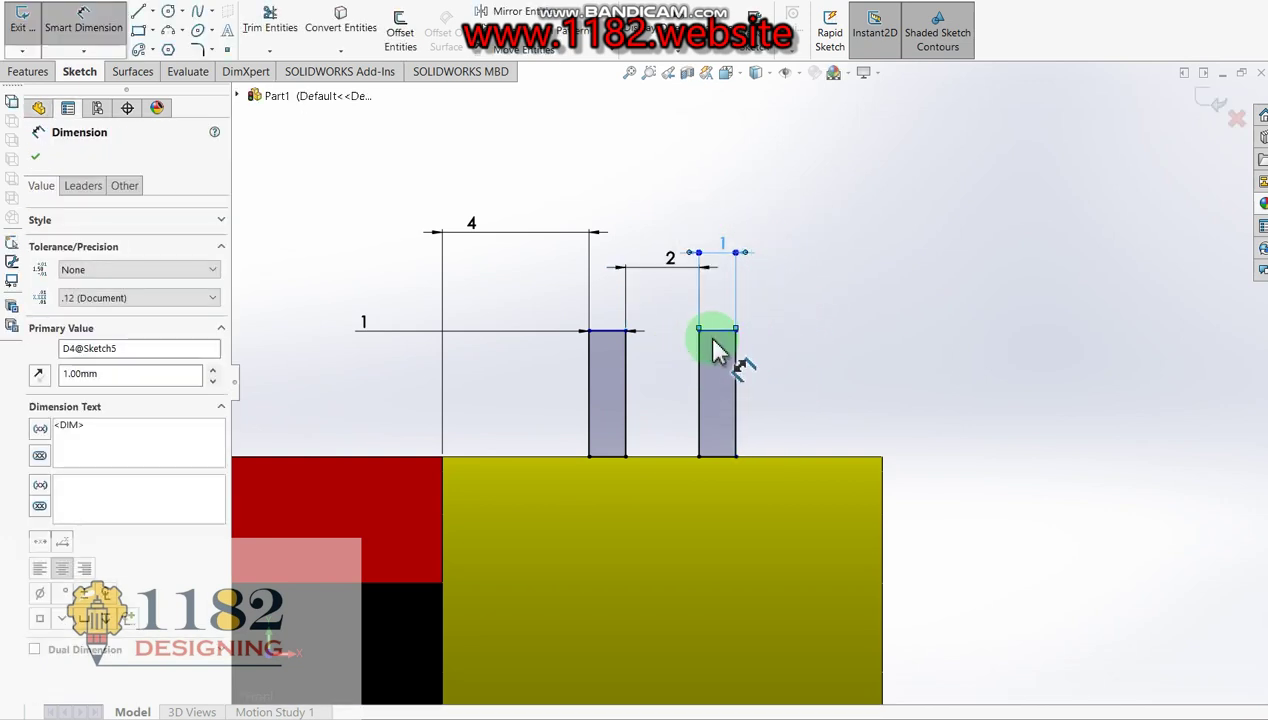
# Dimension both slot tops 26 mm from the centreline axis
pyautogui.click(716, 332)
pyautogui.scroll(4, 712, 520)
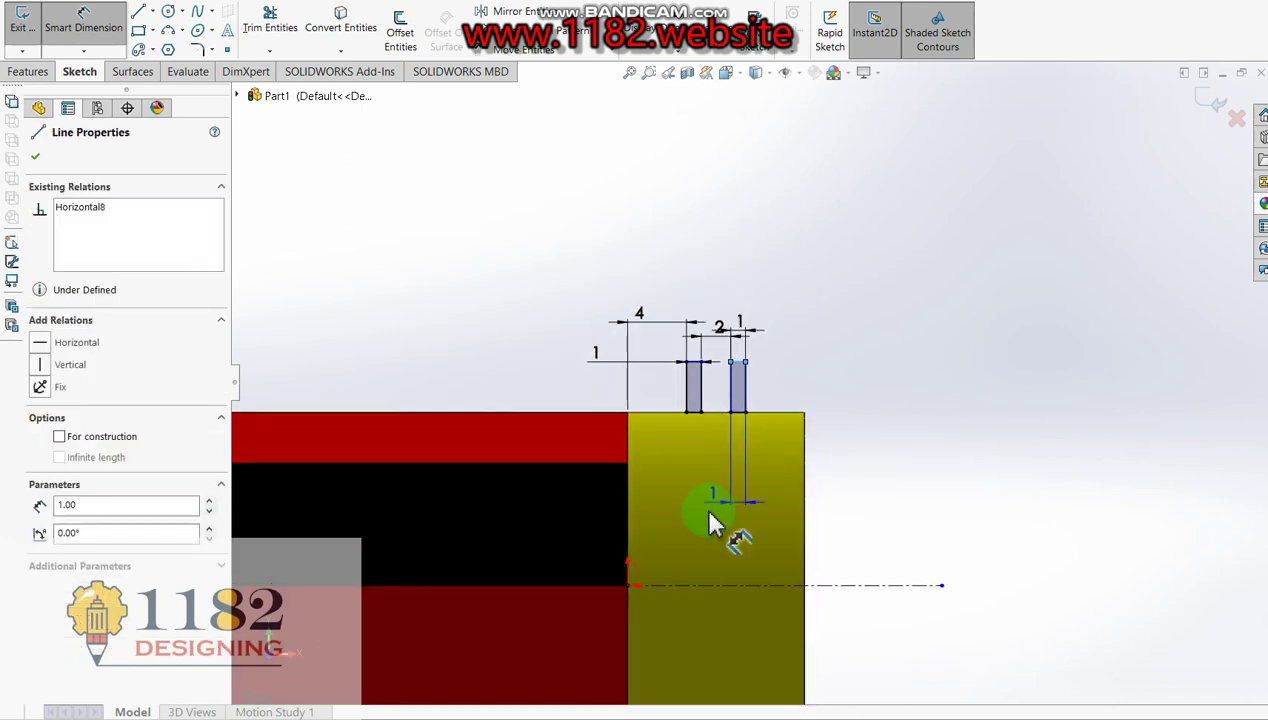
pyautogui.click(752, 586)
pyautogui.click(1035, 640)
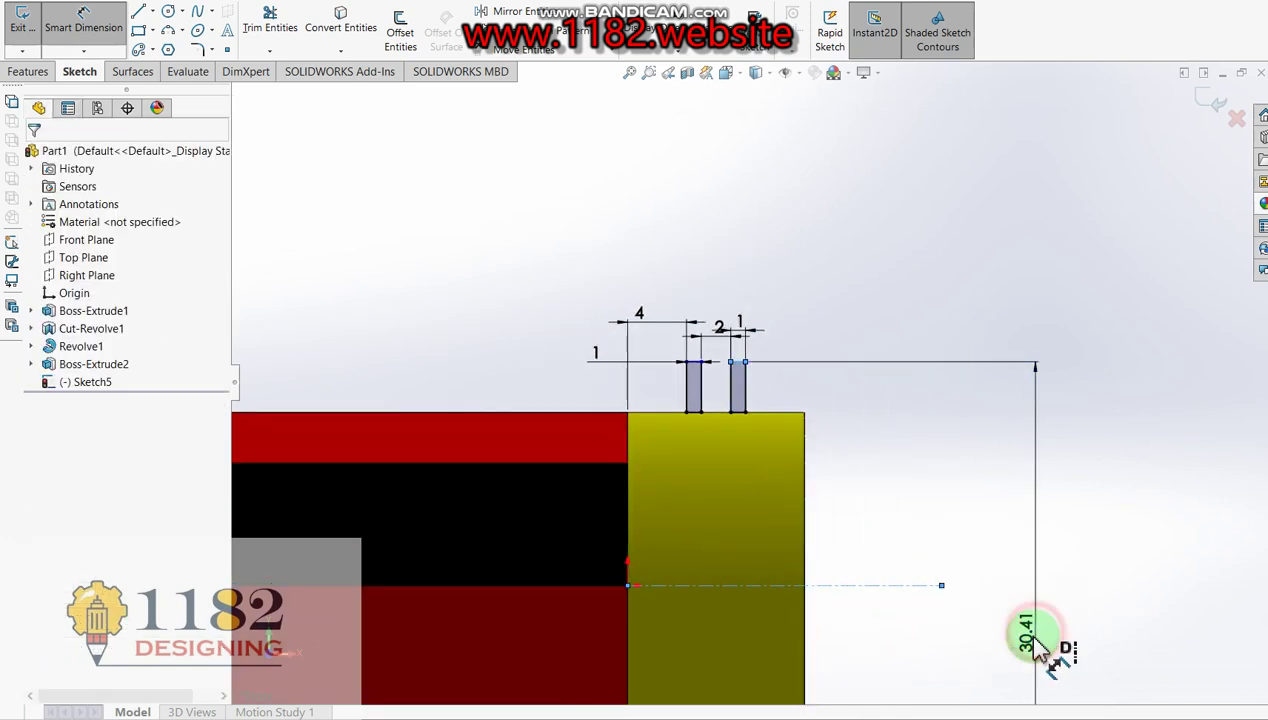
pyautogui.write('26')
pyautogui.press('Return')
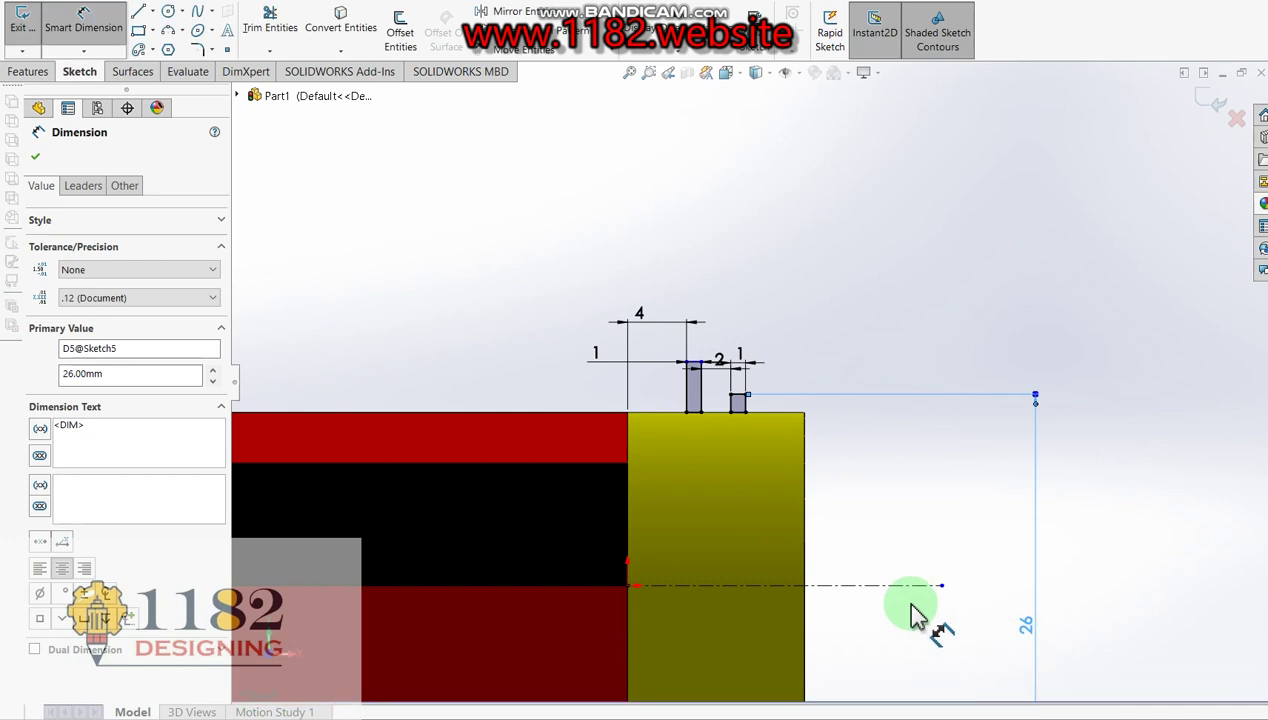
pyautogui.click(695, 366)
pyautogui.click(815, 585)
pyautogui.click(962, 637)
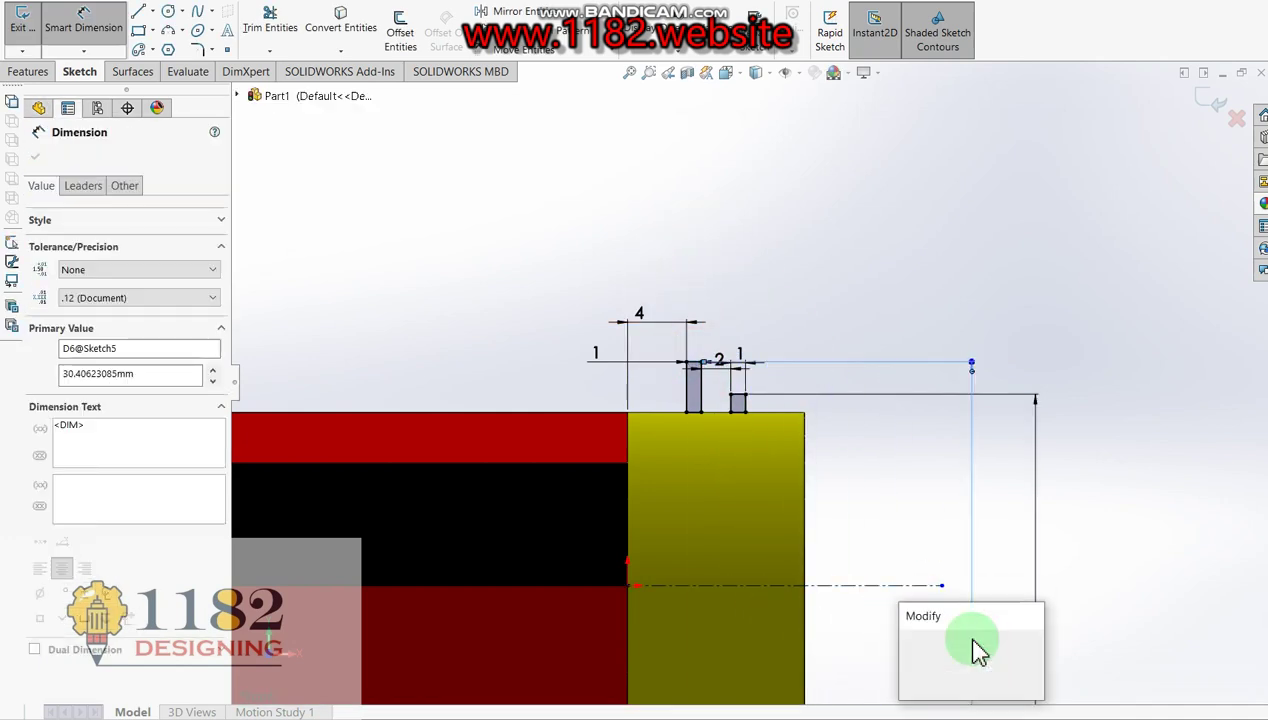
pyautogui.write('25')
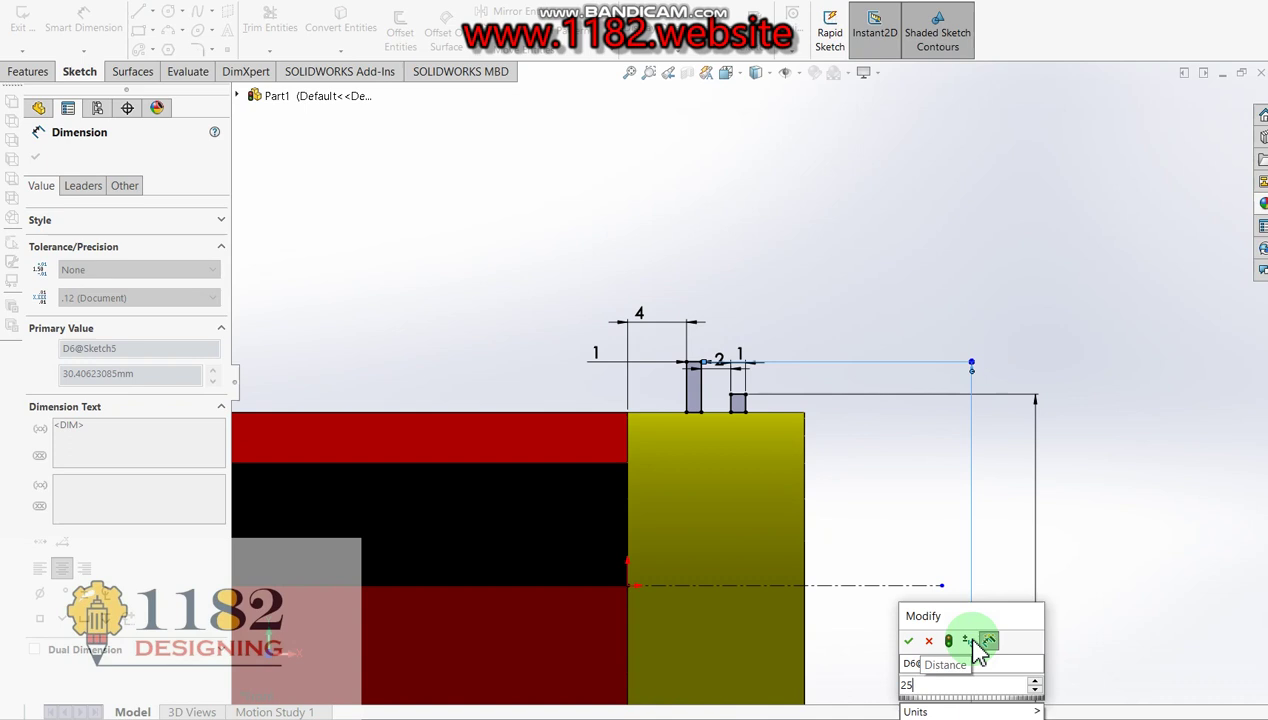
pyautogui.write('6')
pyautogui.press('Return')
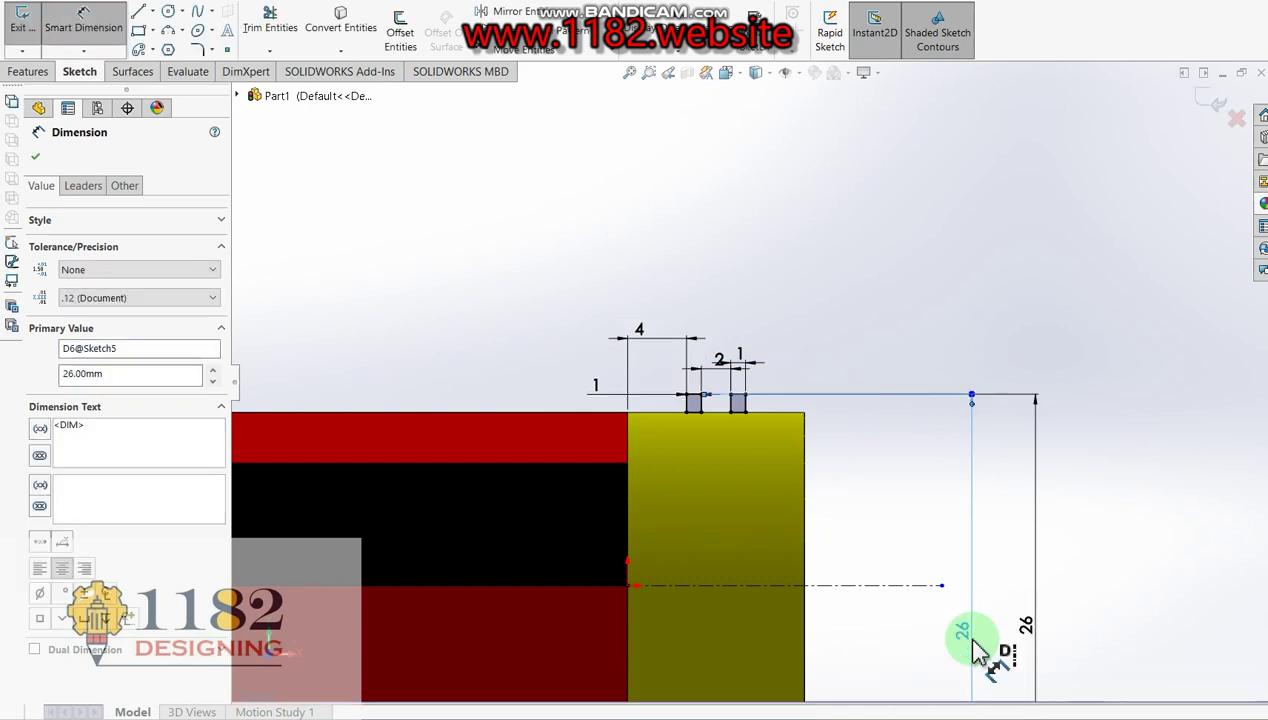
# Revolve the groove sketch into ring bands around the axis and colour them green
pyautogui.click(1200, 115)
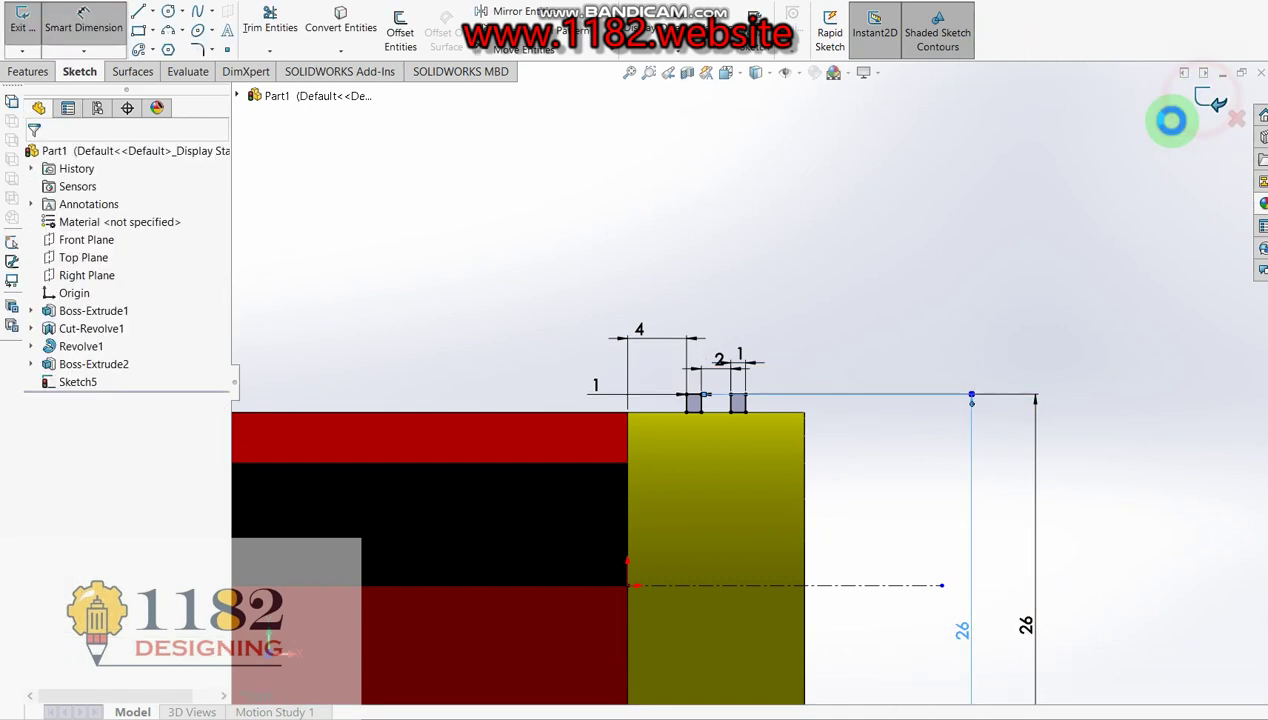
pyautogui.moveTo(1061, 291); pyautogui.dragTo(955, 360, button='right')
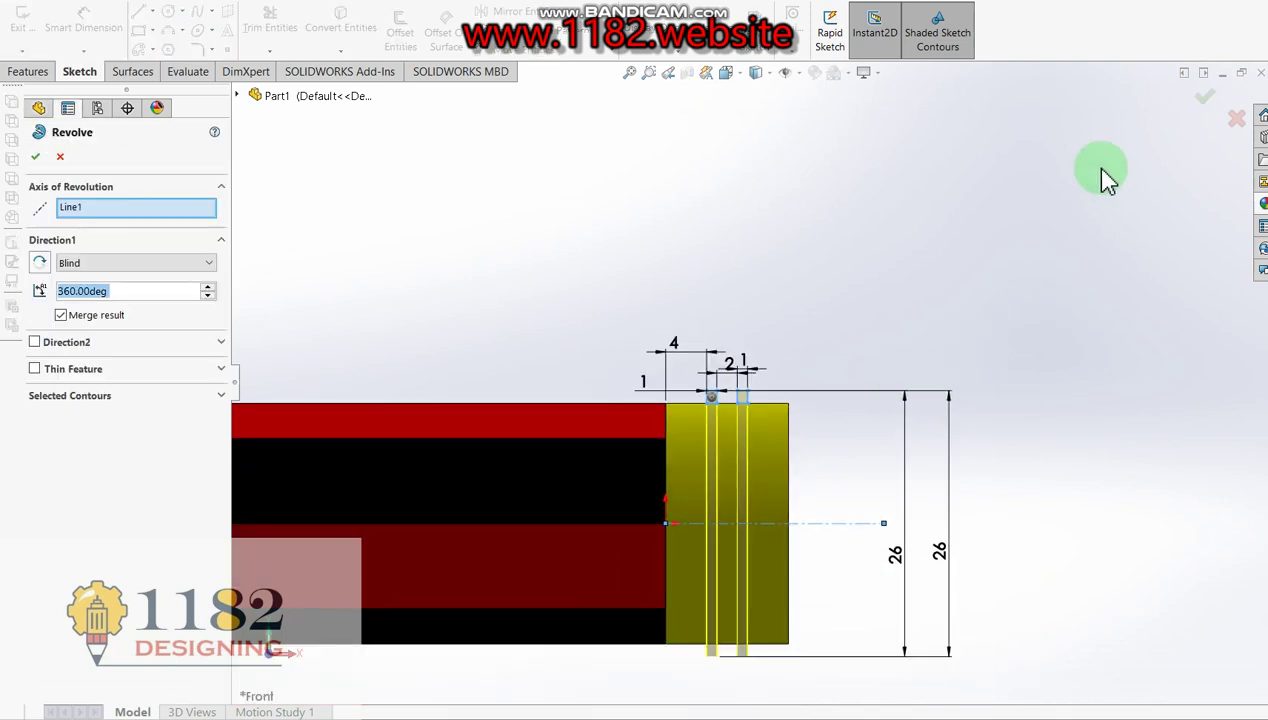
pyautogui.click(1210, 98)
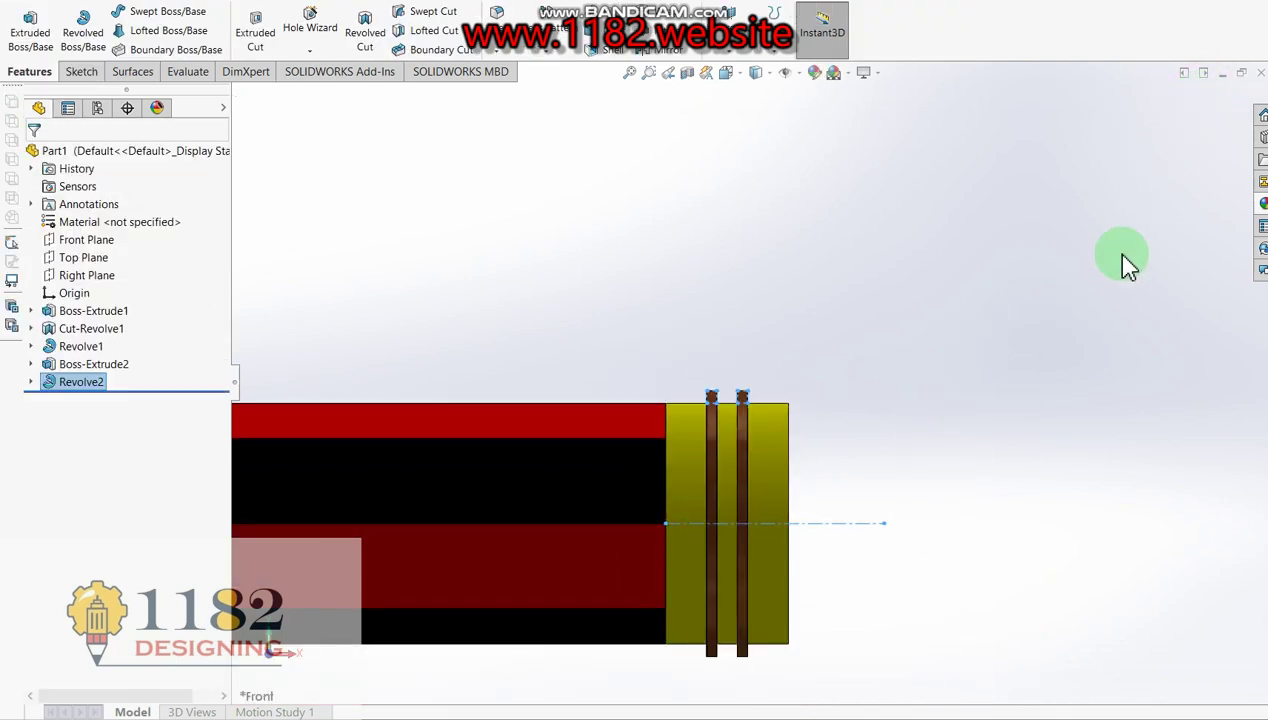
pyautogui.click(925, 300)
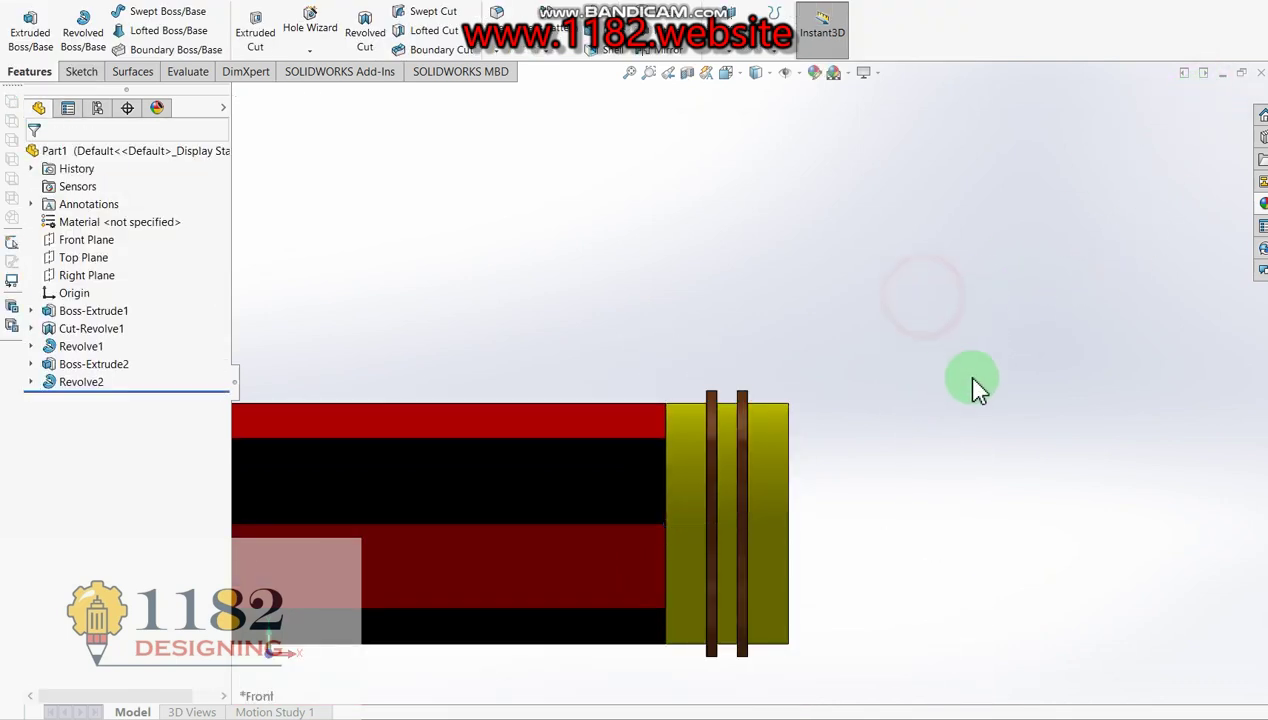
pyautogui.click(95, 392)
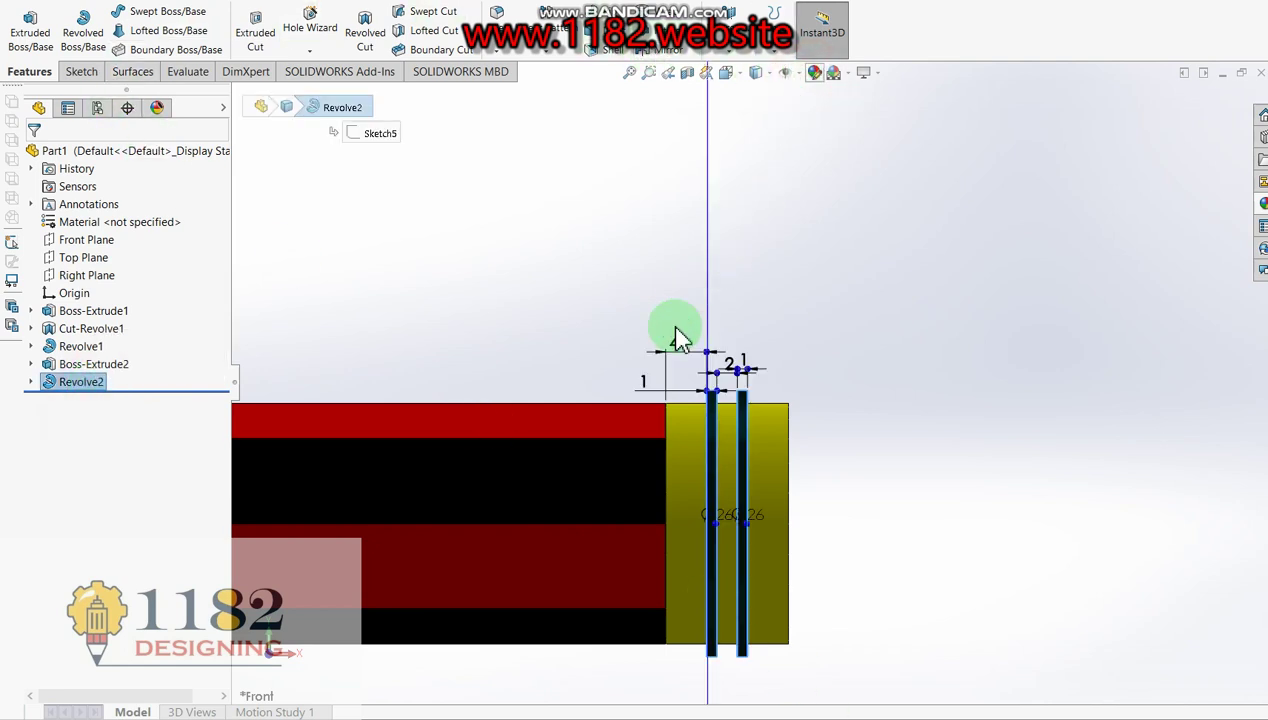
pyautogui.click(620, 409)
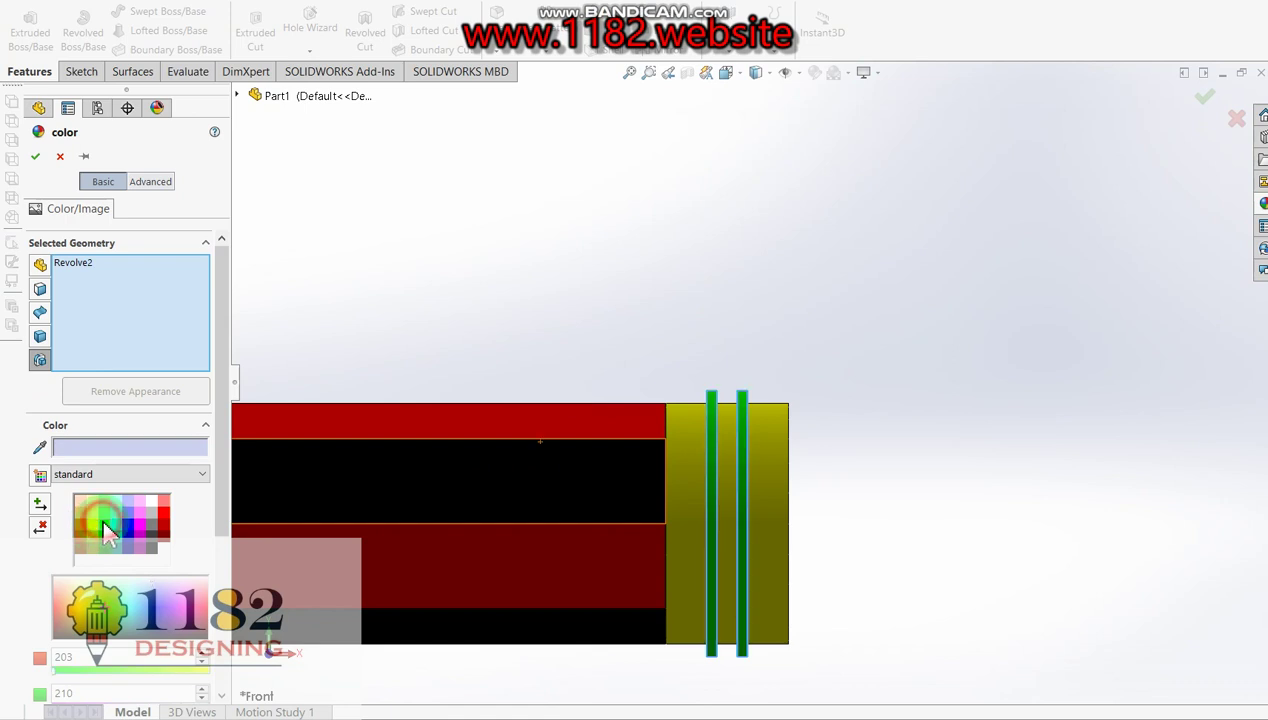
pyautogui.click(105, 528)
pyautogui.click(35, 158)
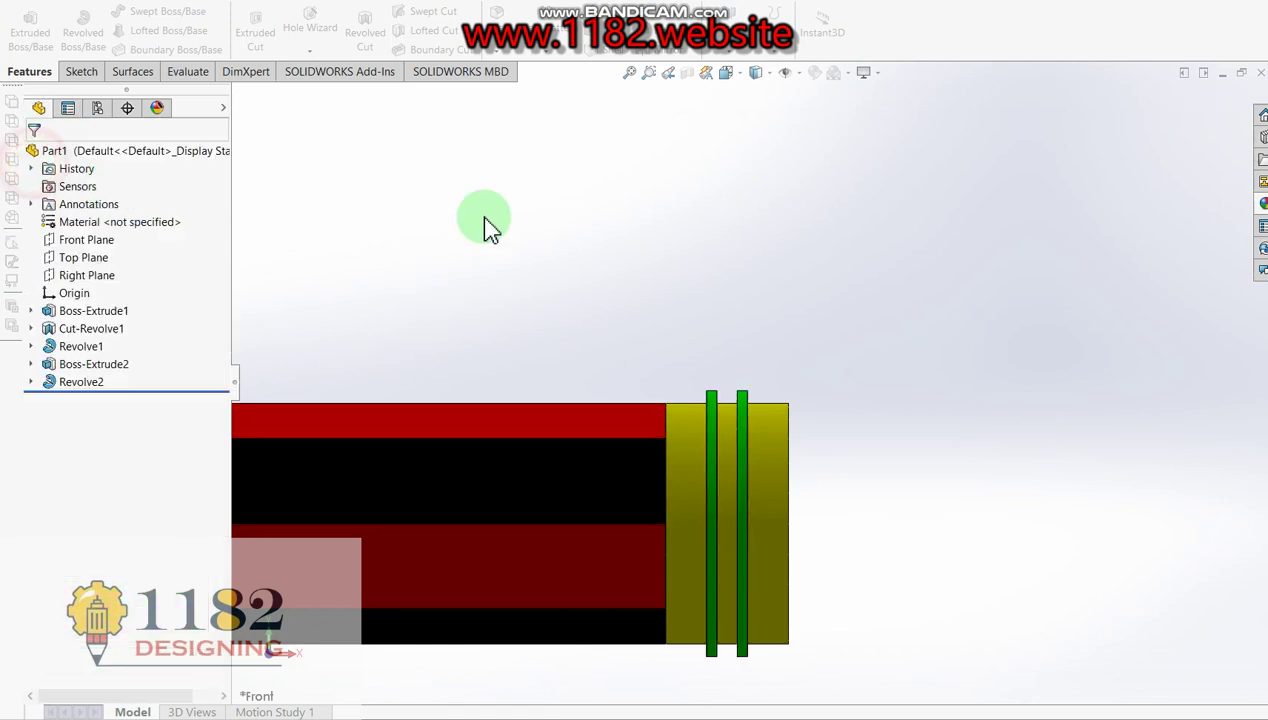
# Sketch a circle centred on the origin on the ferrule's flat end face
pyautogui.moveTo(787, 487); pyautogui.dragTo(727, 484, button='middle')
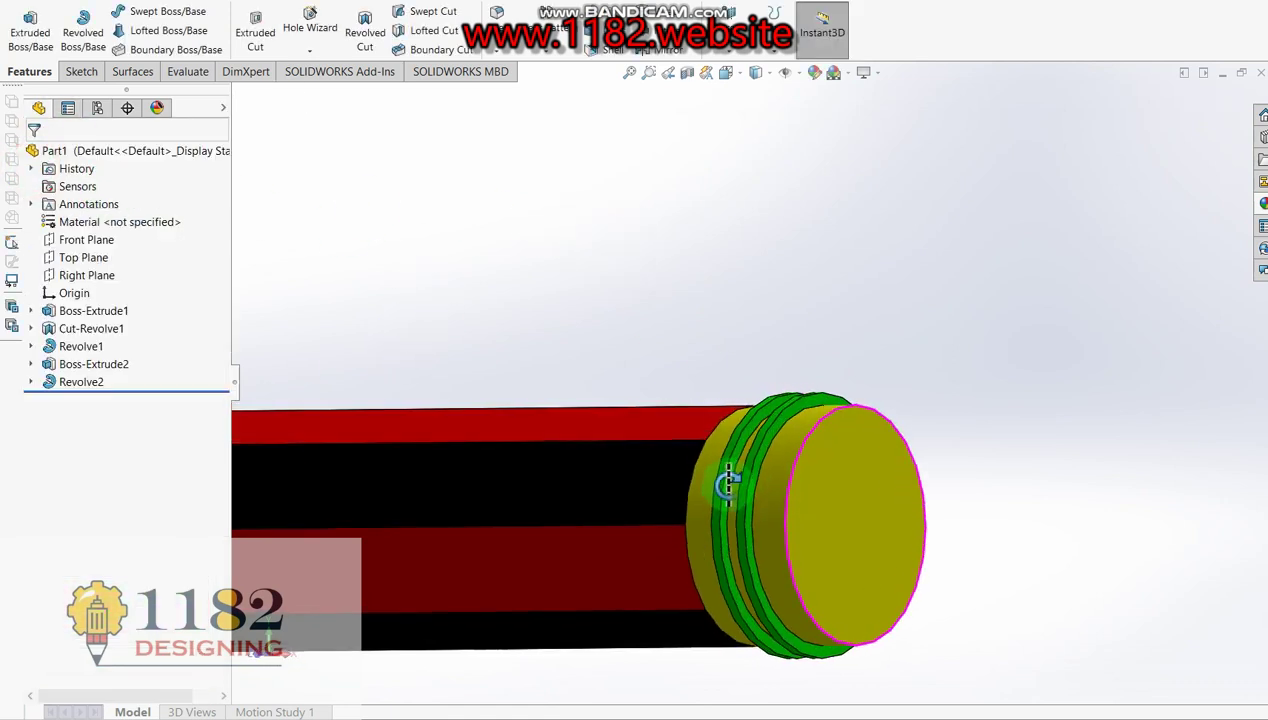
pyautogui.click(849, 512)
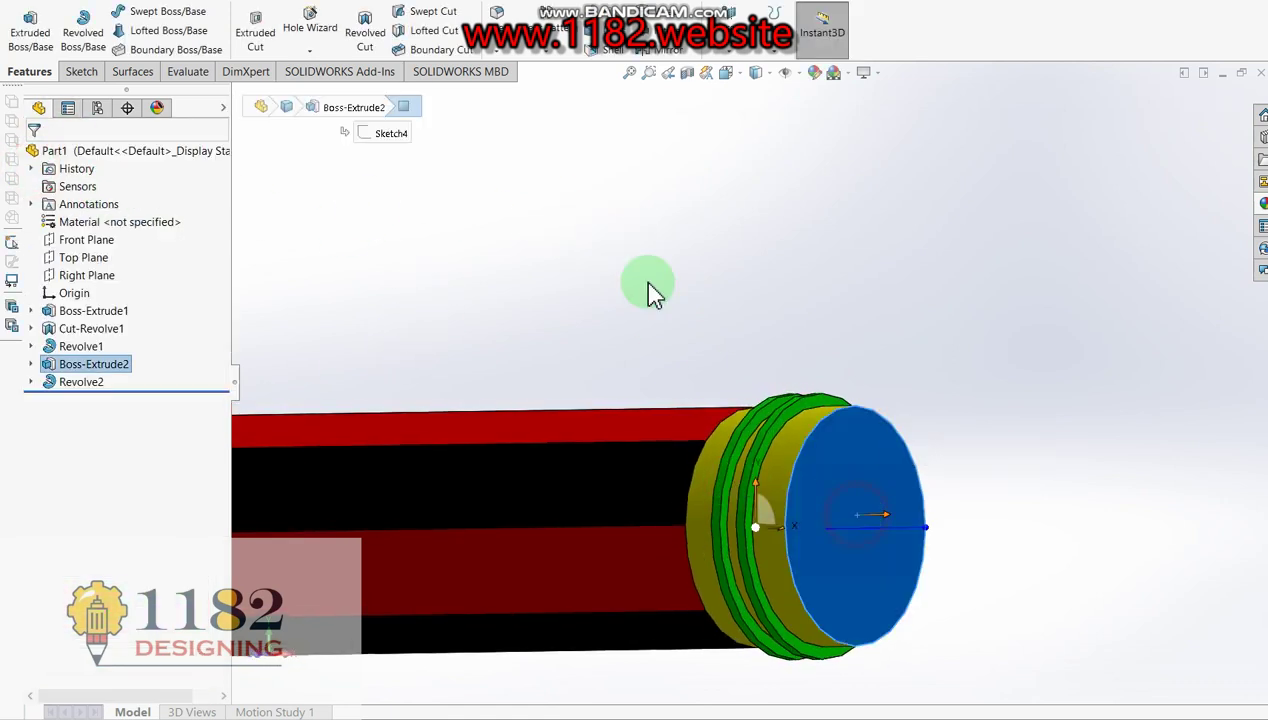
pyautogui.click(25, 30)
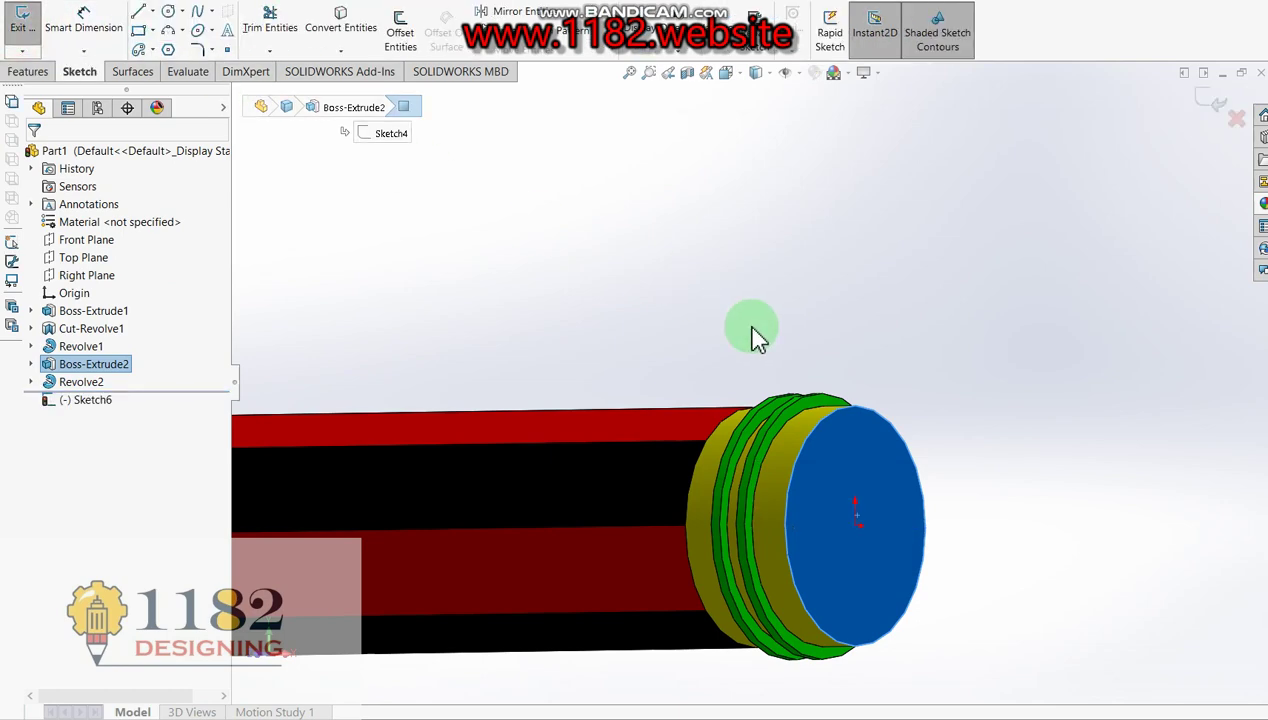
pyautogui.hotkey('ctrl', '8')
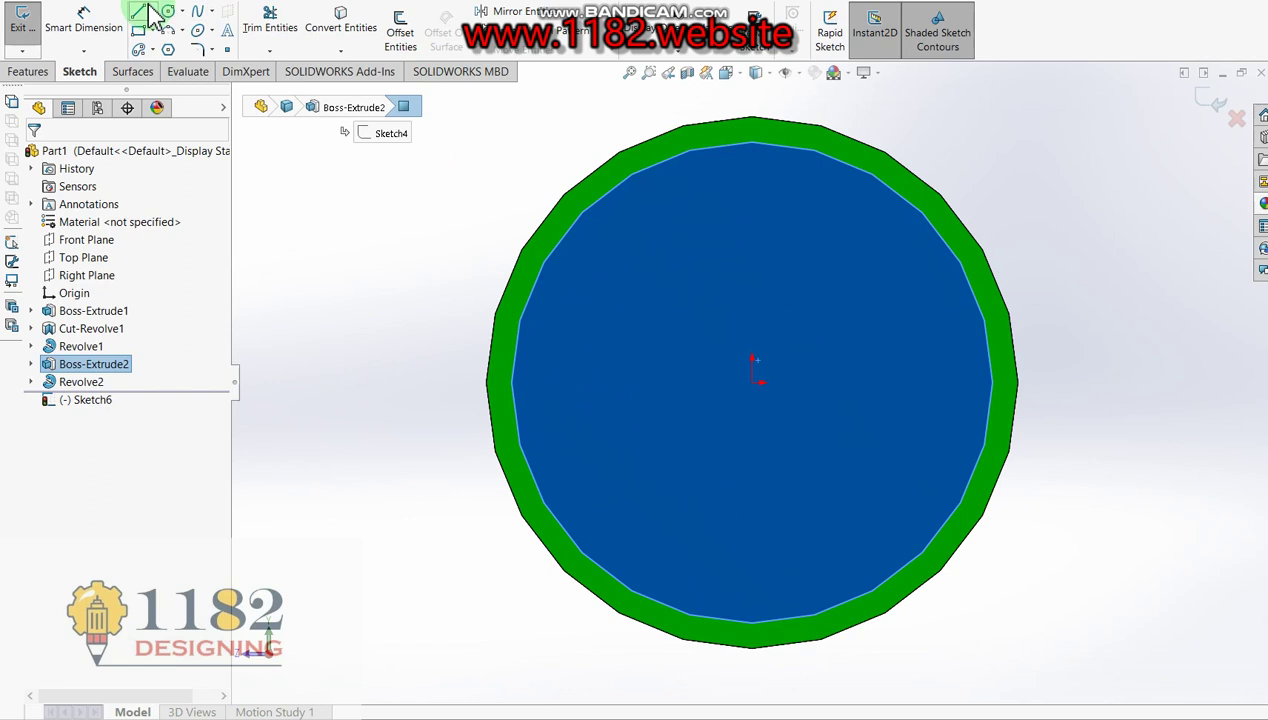
pyautogui.click(168, 11)
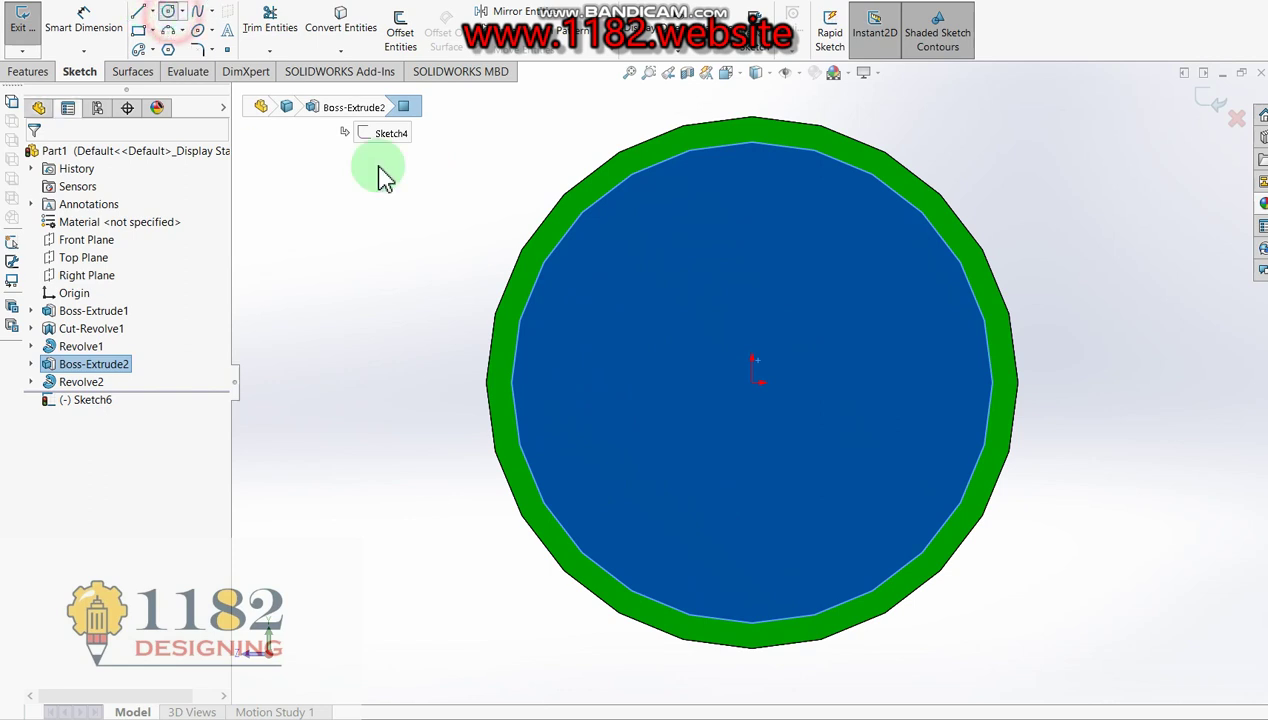
pyautogui.click(752, 380)
pyautogui.click(688, 275)
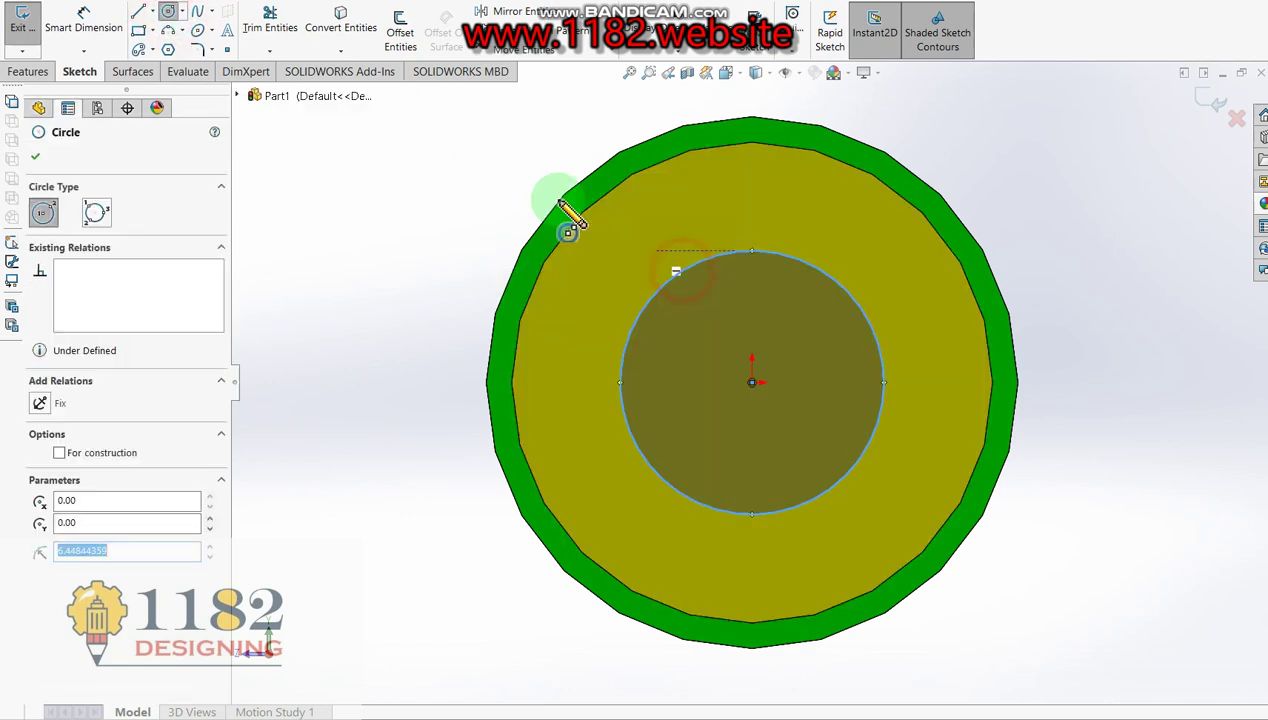
# Dimension the end circle, correcting its diameter from 24 mm to 20 mm
pyautogui.click(83, 27)
pyautogui.click(619, 392)
pyautogui.click(340, 435)
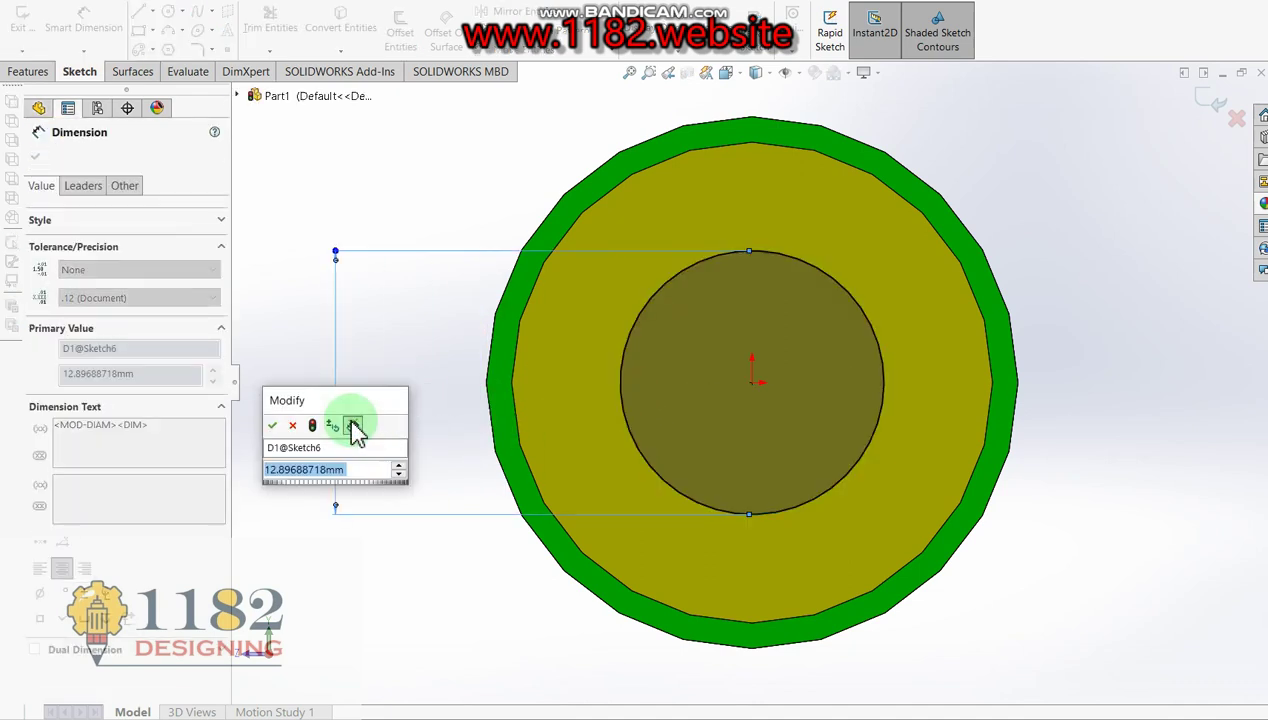
pyautogui.write('24')
pyautogui.press('Return')
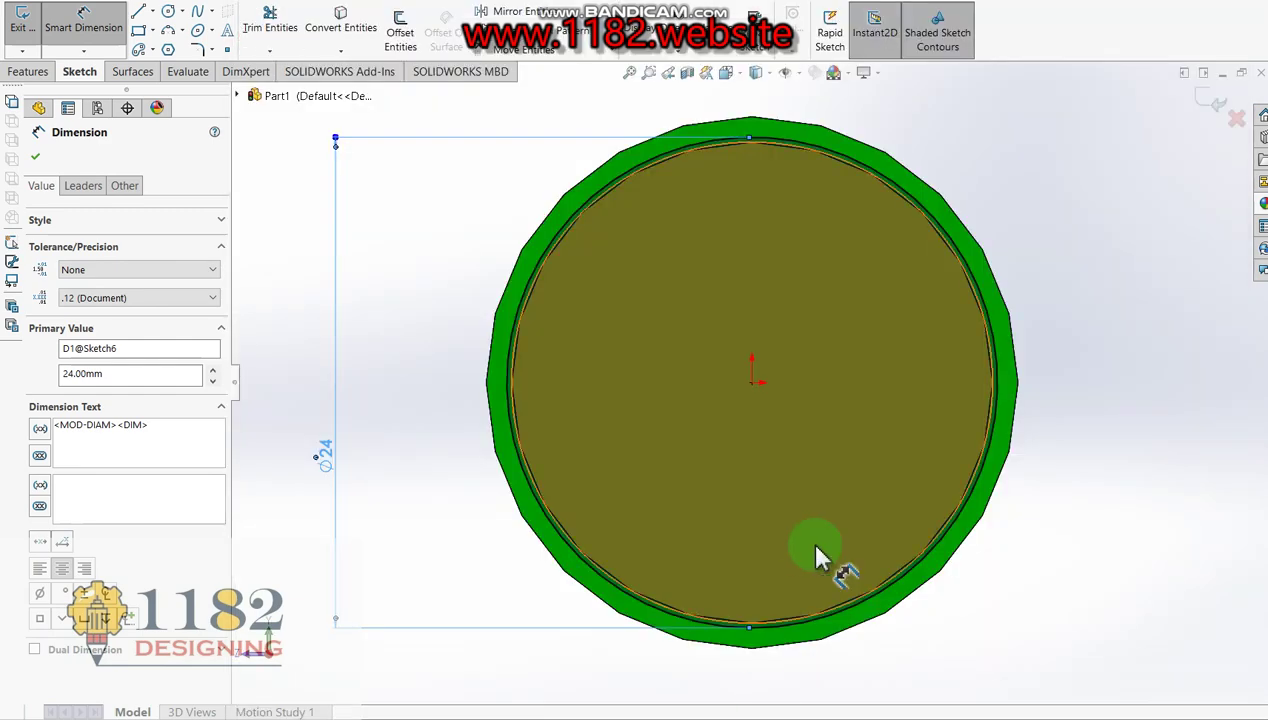
pyautogui.press('Escape')
pyautogui.doubleClick(338, 470)
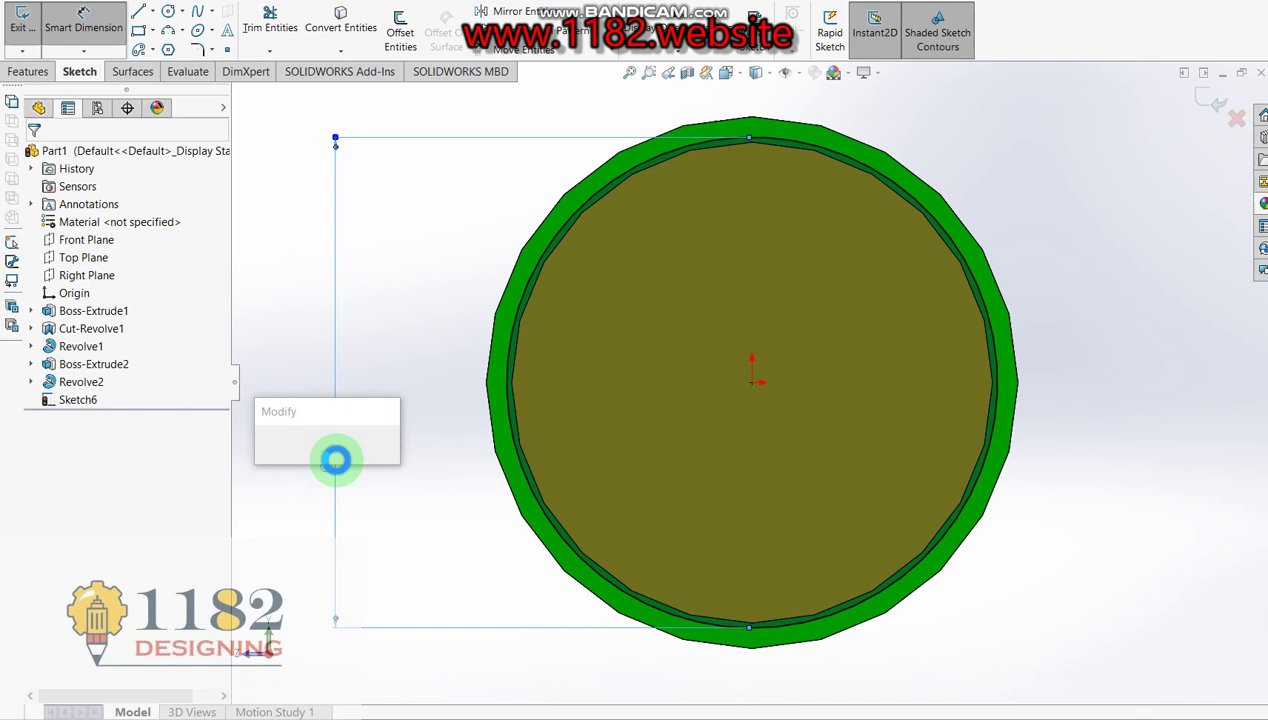
pyautogui.write('20')
pyautogui.press('Return')
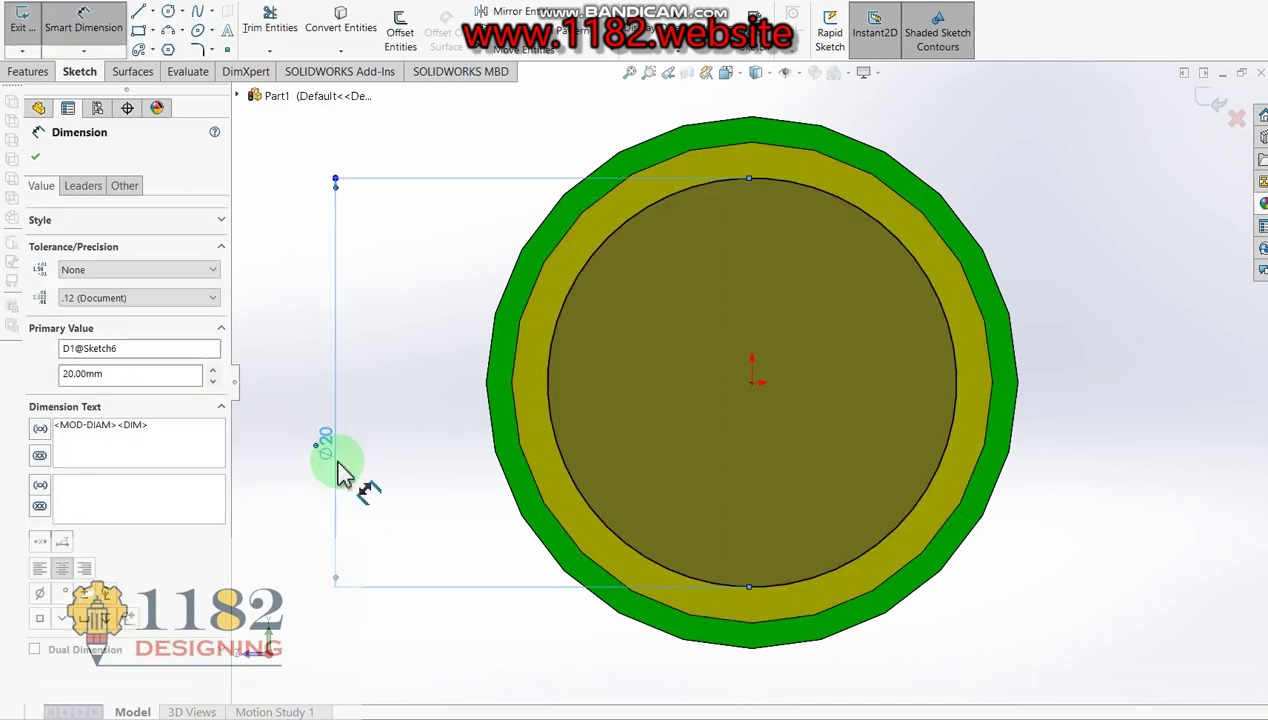
pyautogui.click(1213, 102)
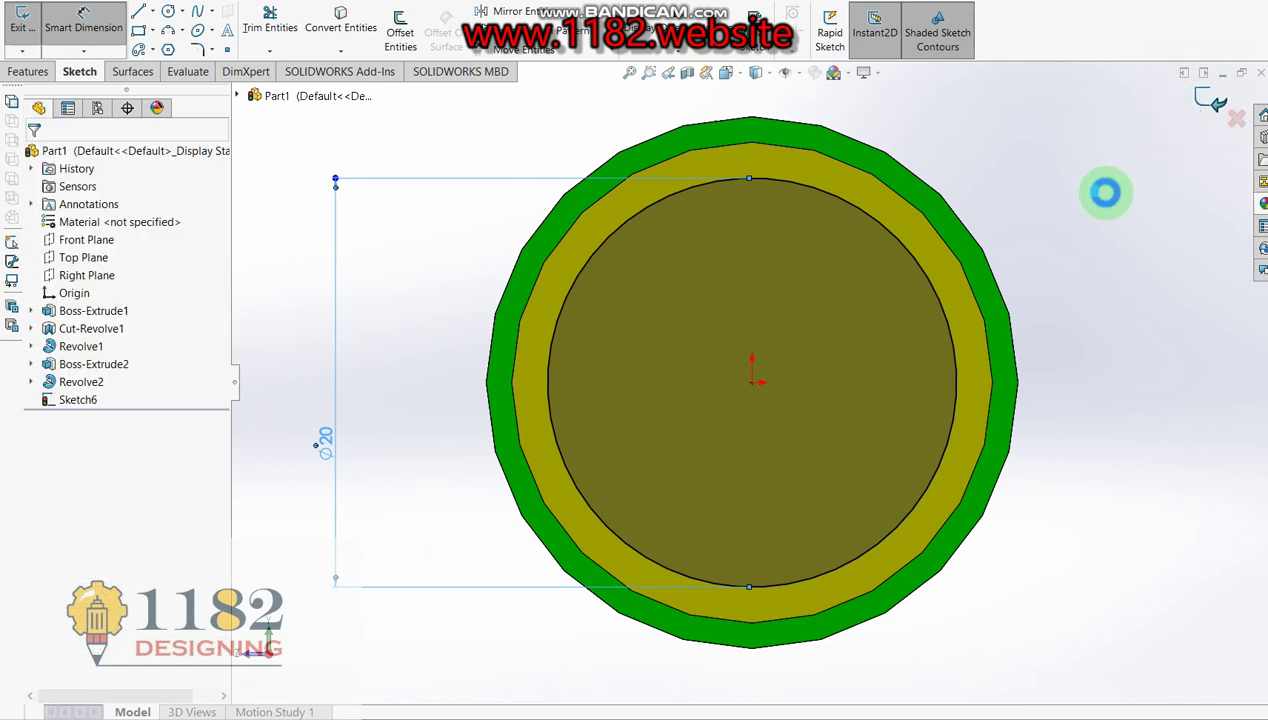
# Extrude the 20 mm circle 4 mm to form the end plug
pyautogui.moveTo(1144, 168); pyautogui.dragTo(1060, 210, button='right')
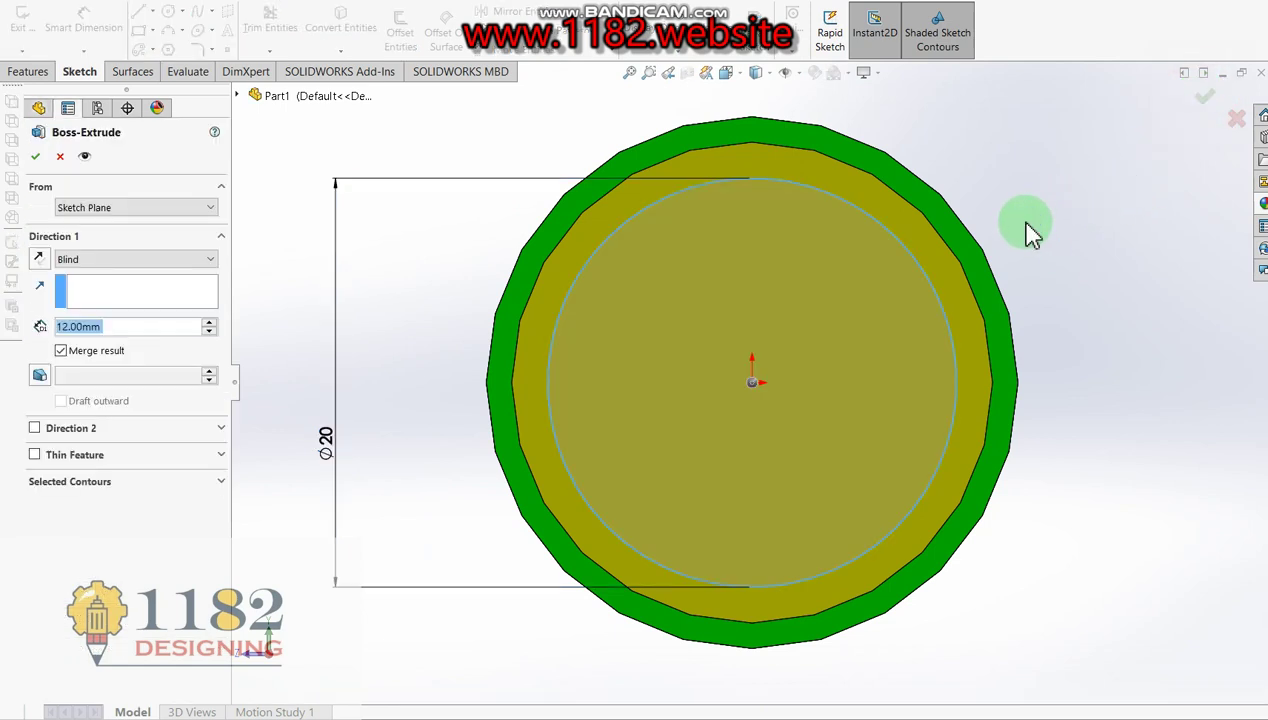
pyautogui.write('4')
pyautogui.press('Return')
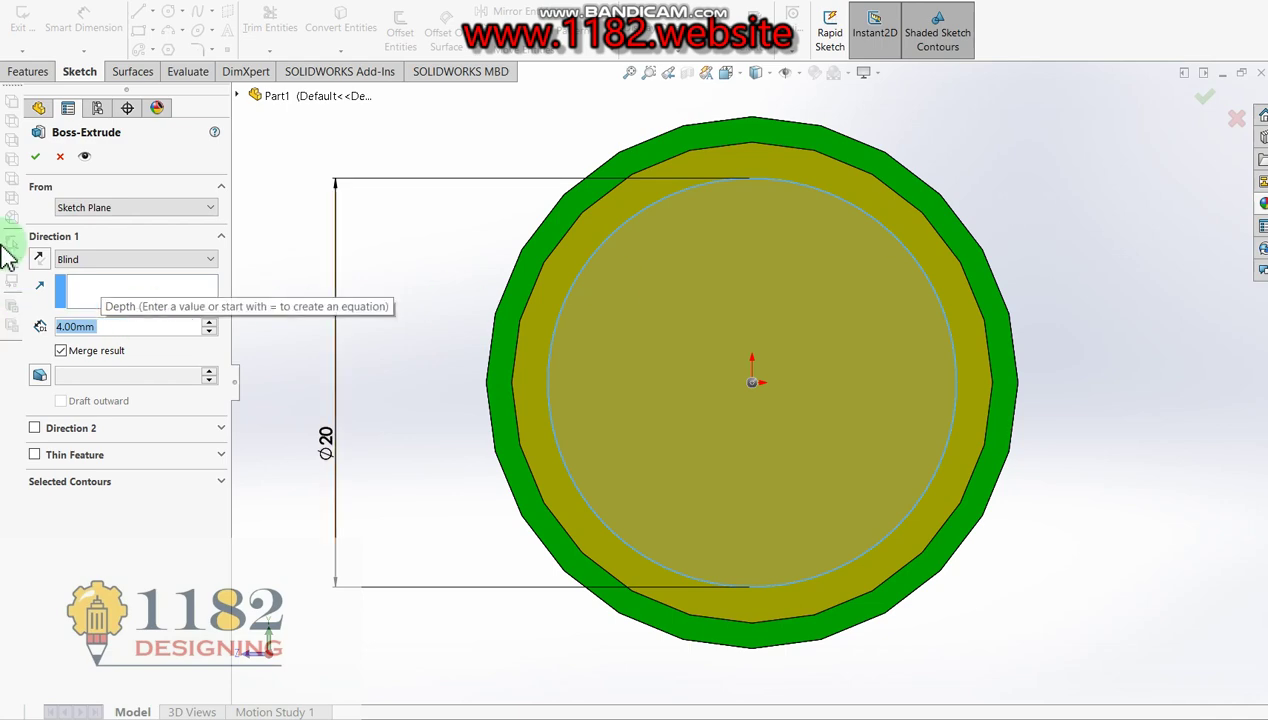
pyautogui.click(35, 156)
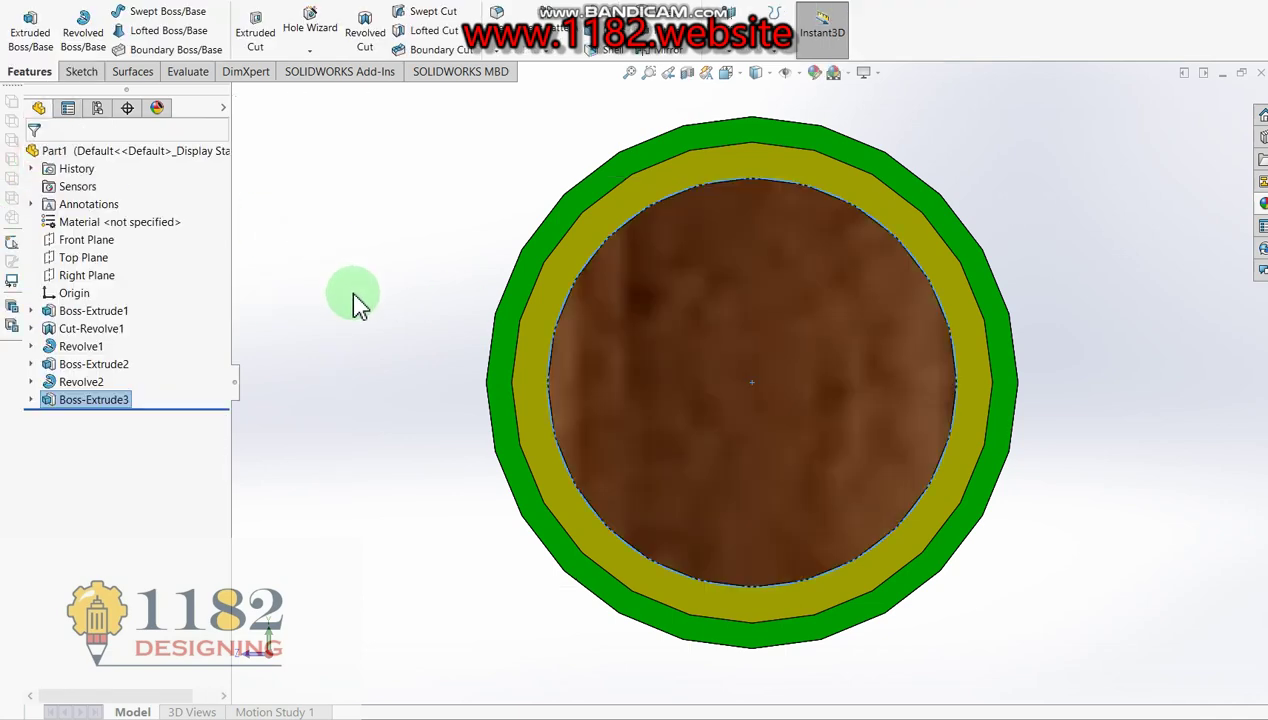
pyautogui.hotkey('ctrl', '2')
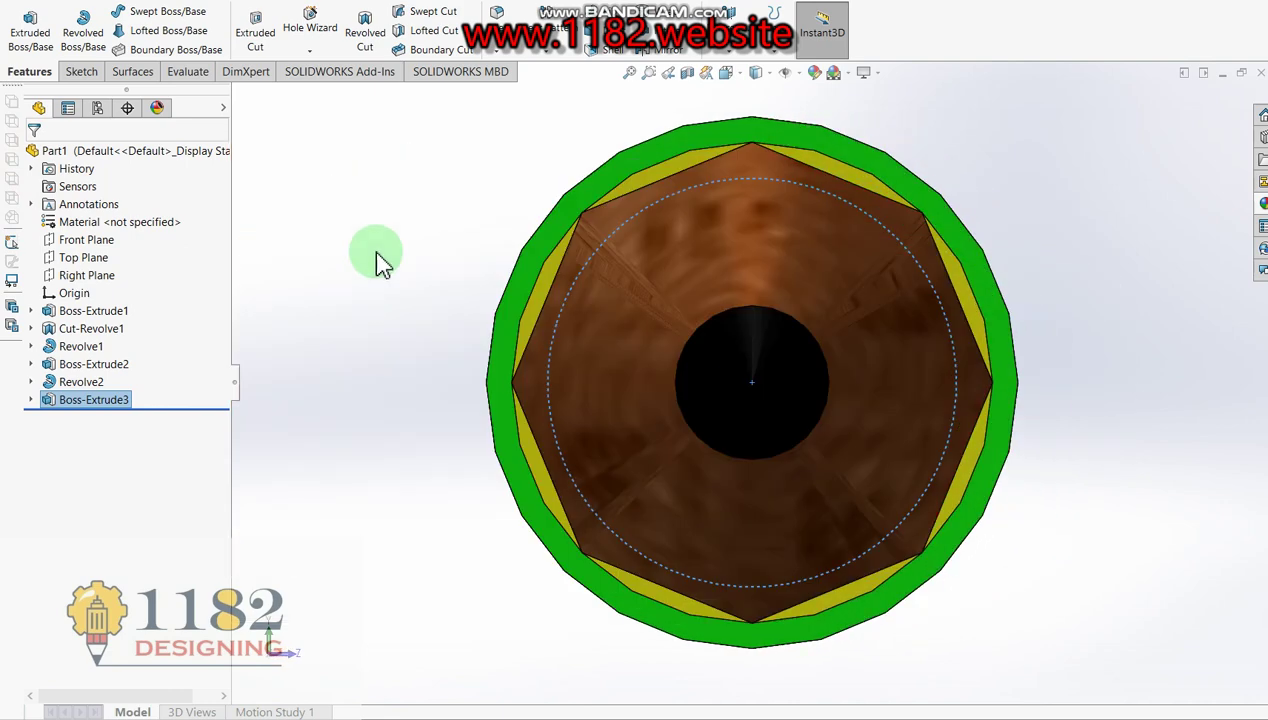
pyautogui.hotkey('ctrl', '7')
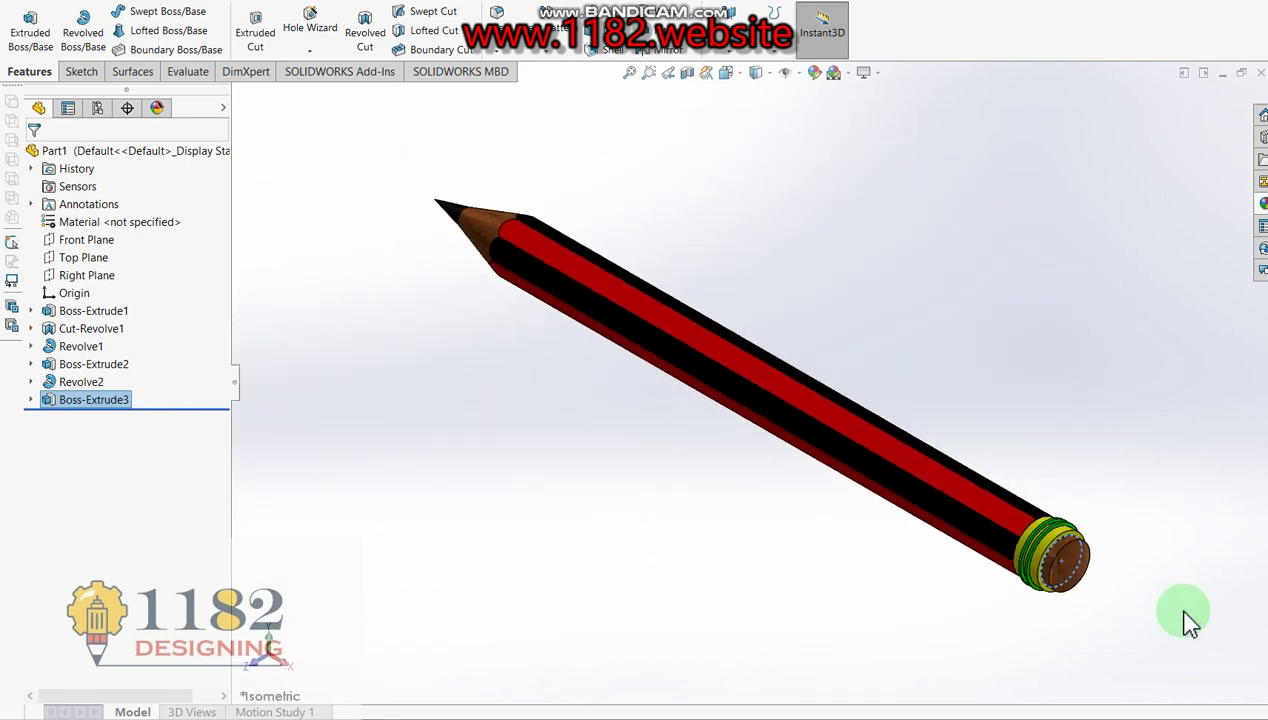
pyautogui.scroll(-3, 1100, 605)
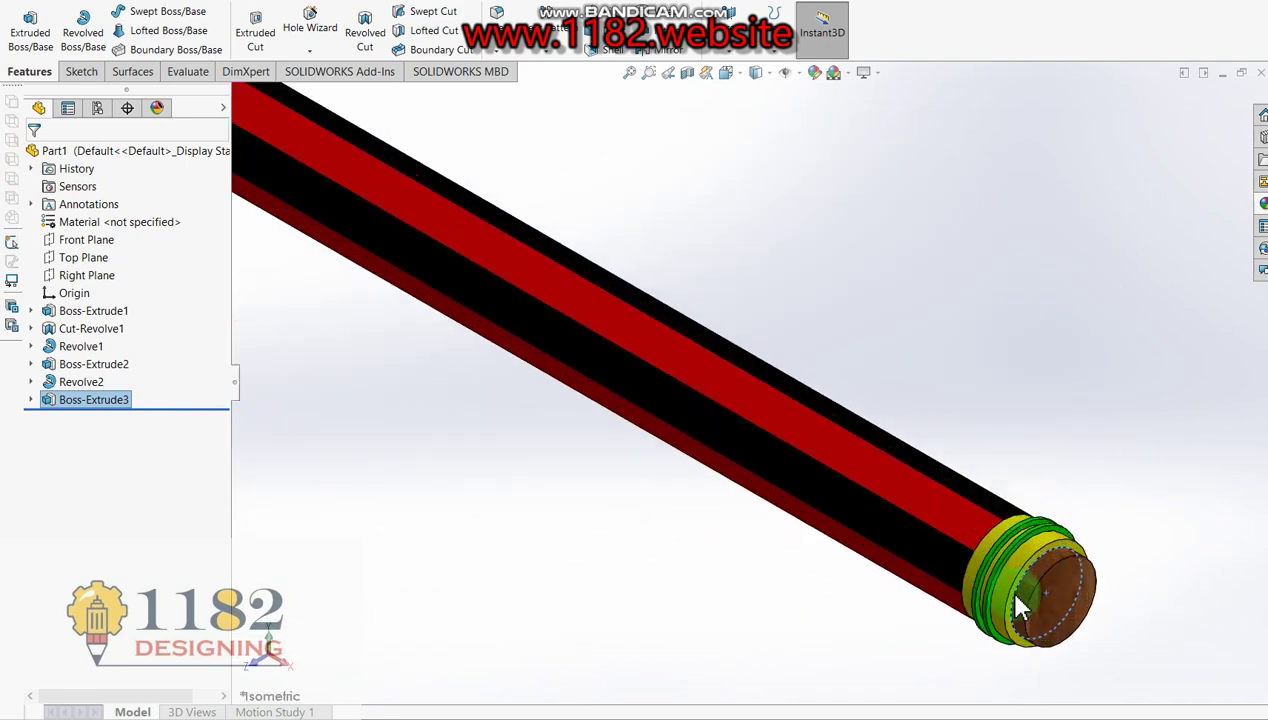
# Colour the Boss-Extrude3 end plug magenta
pyautogui.click(94, 400)
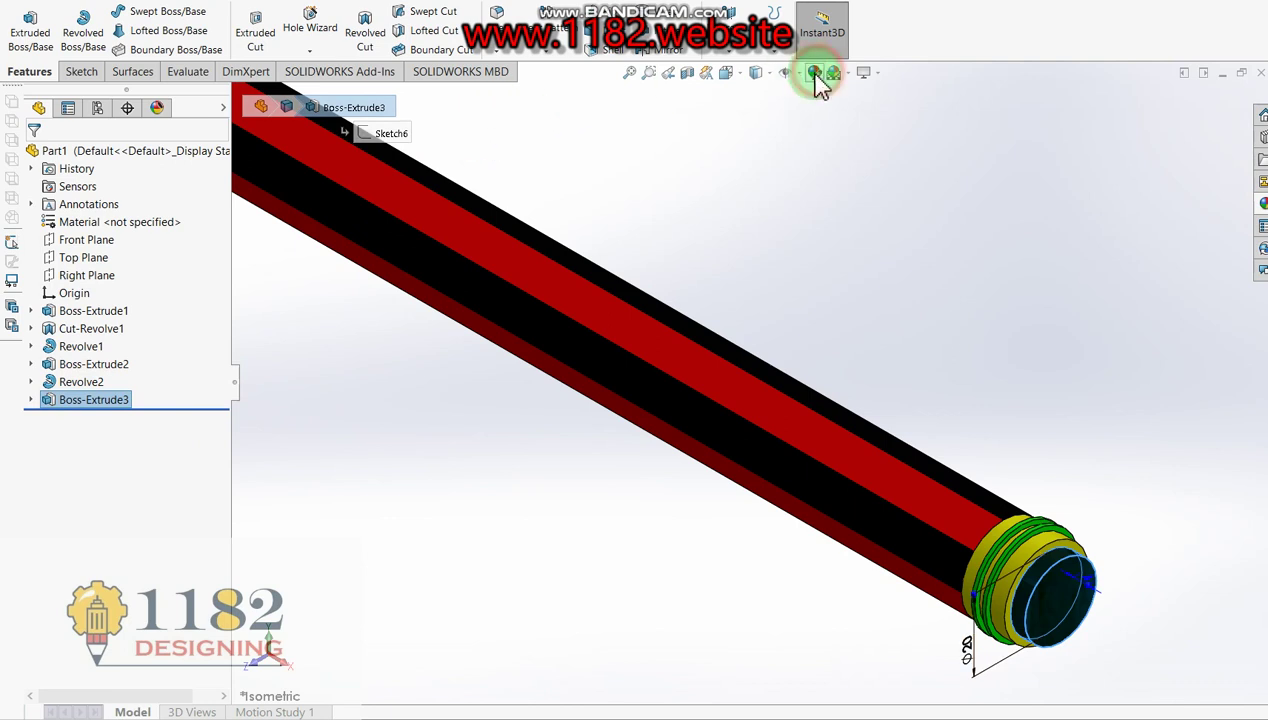
pyautogui.click(147, 399)
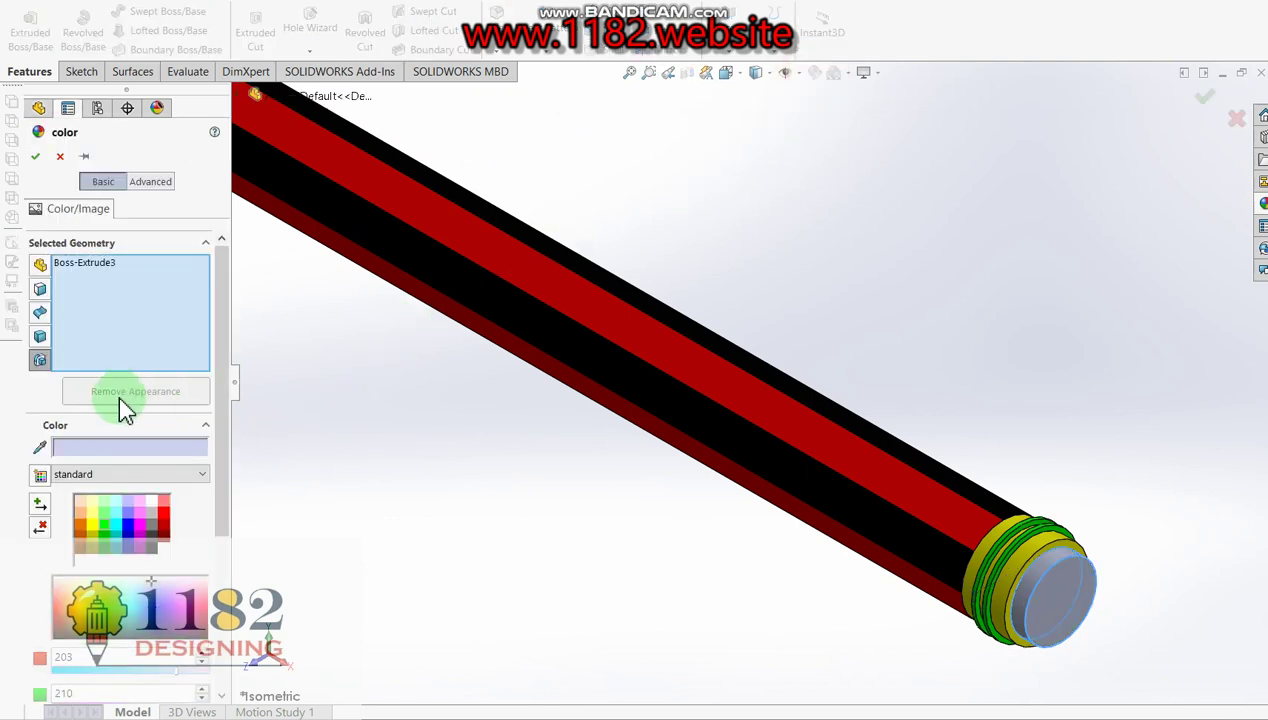
pyautogui.click(136, 529)
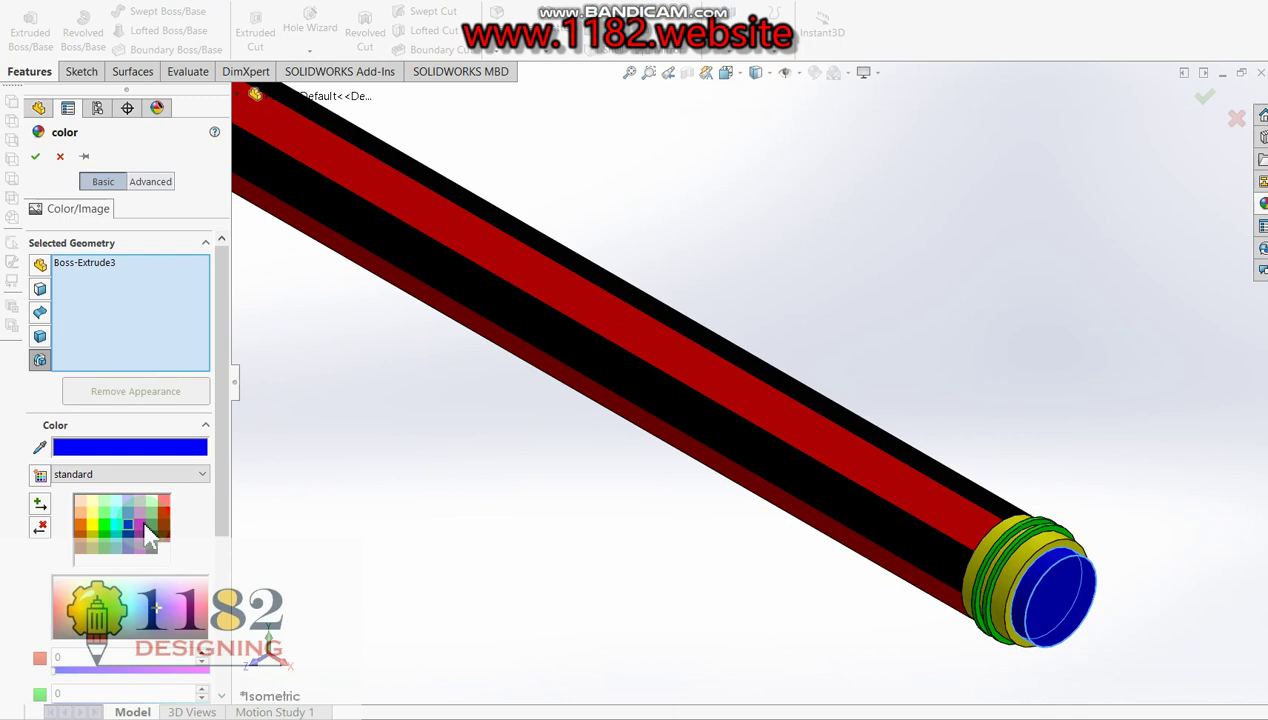
pyautogui.click(145, 528)
pyautogui.click(35, 156)
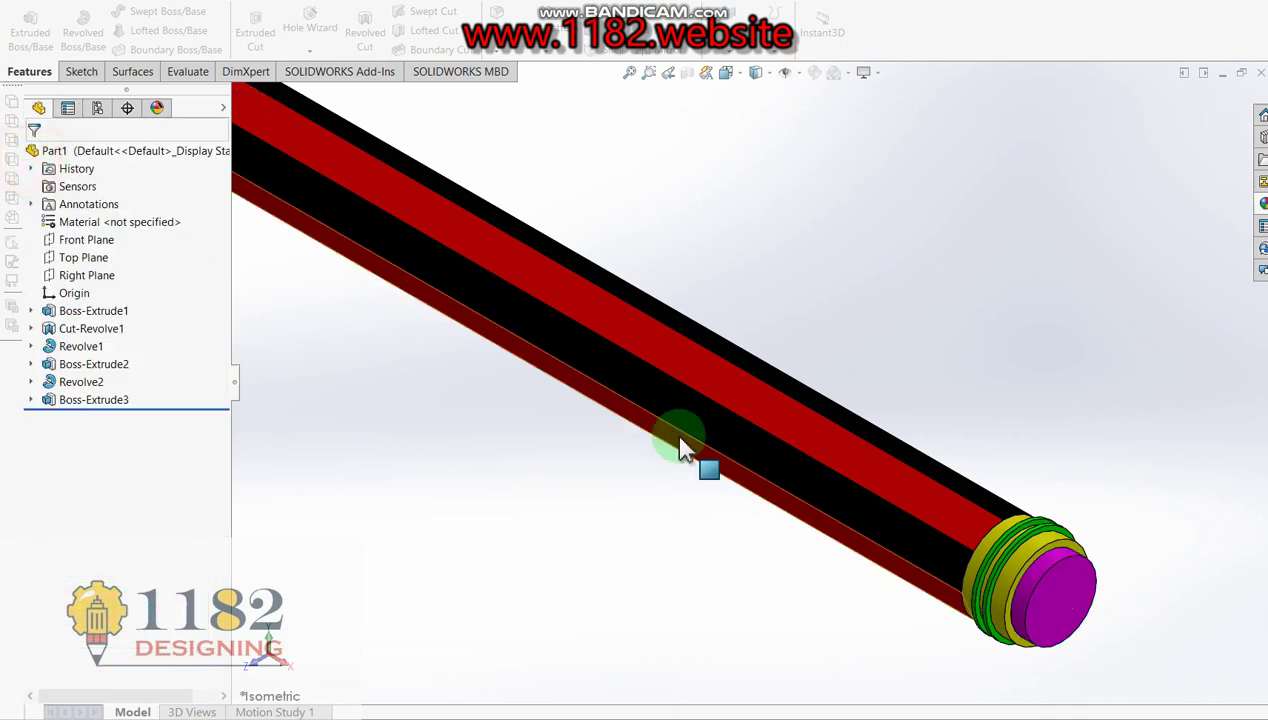
pyautogui.moveTo(628, 538)
pyautogui.mouseDown(button='middle')
pyautogui.moveTo(328, 193)
pyautogui.moveTo(761, 342)
pyautogui.mouseUp(button='middle')
pyautogui.scroll(-2, 705, 177)
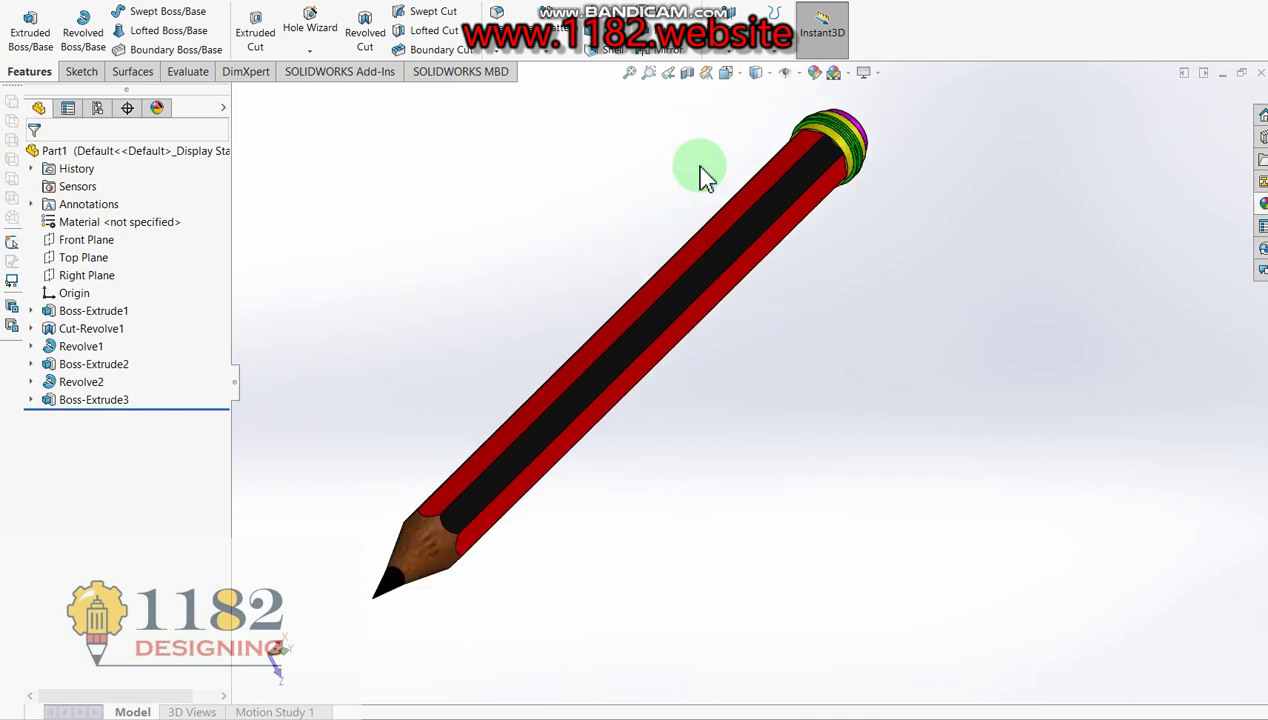
pyautogui.moveTo(796, 177); pyautogui.dragTo(757, 175, button='middle')
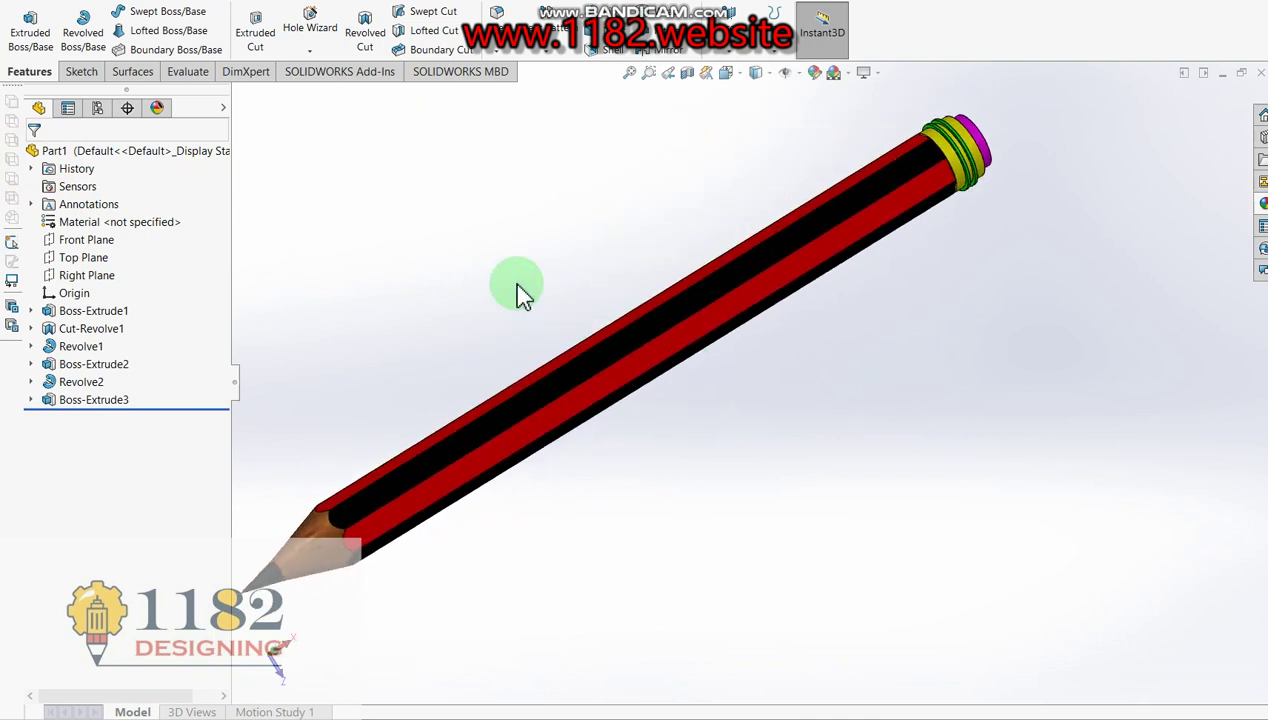
pyautogui.scroll(1, 490, 278)
pyautogui.scroll(-2, 452, 252)
pyautogui.scroll(-2, 316, 612)
pyautogui.scroll(1, 316, 612)
pyautogui.scroll(1, 510, 565)
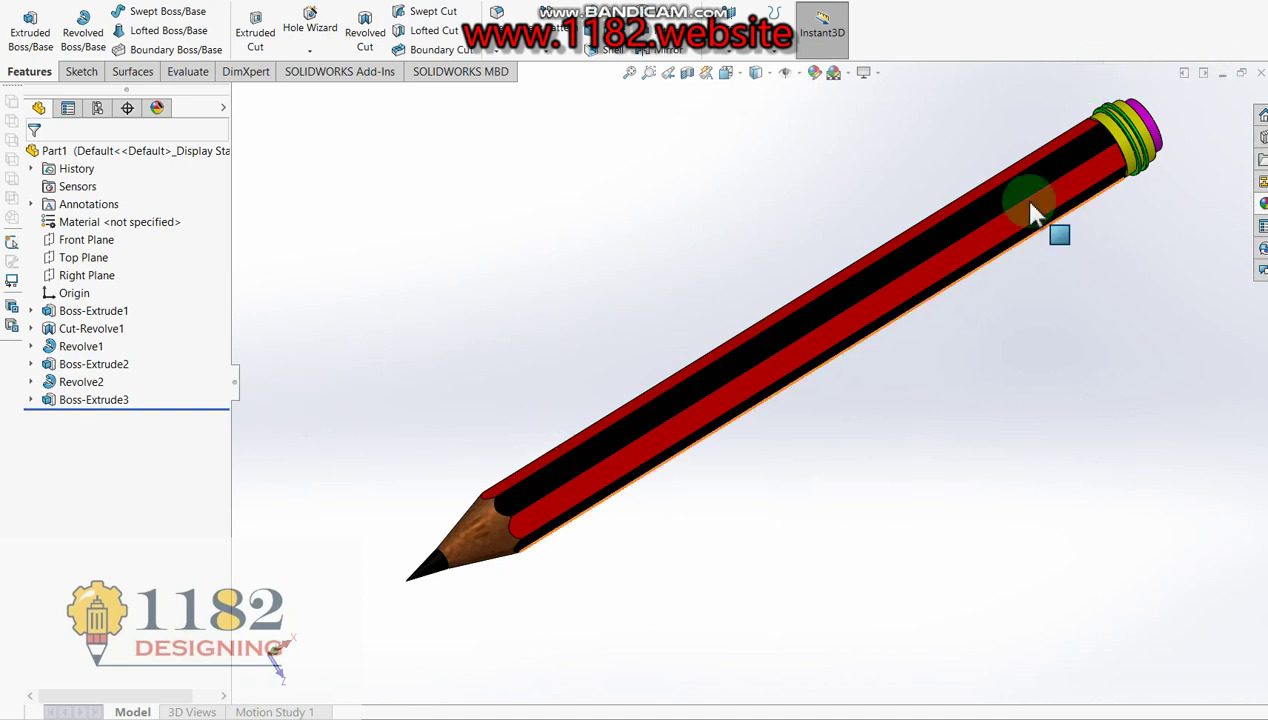
# Apply burnished copper to the Revolve1 and Boss-Extrude2 end ring features
pyautogui.click(80, 346)
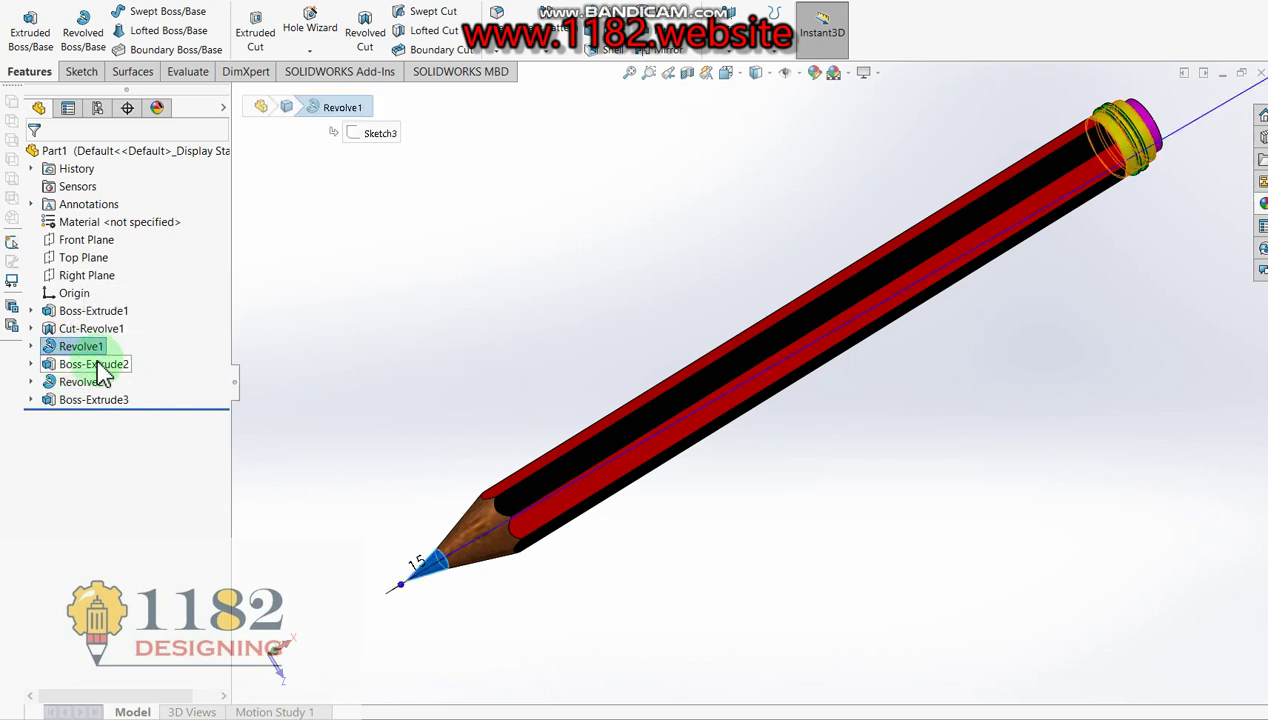
pyautogui.click(80, 366)
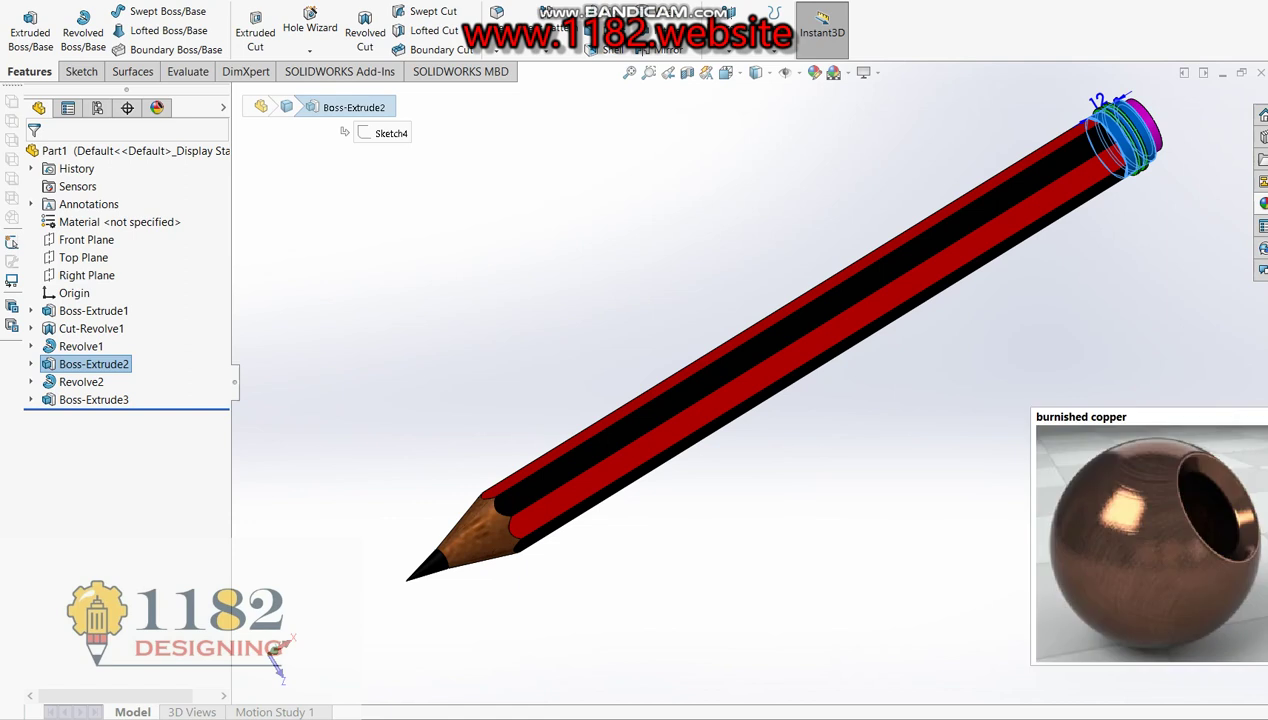
pyautogui.moveTo(1240, 300); pyautogui.dragTo(1137, 150)
pyautogui.click(985, 115)
pyautogui.moveTo(985, 115); pyautogui.dragTo(968, 252, button='middle')
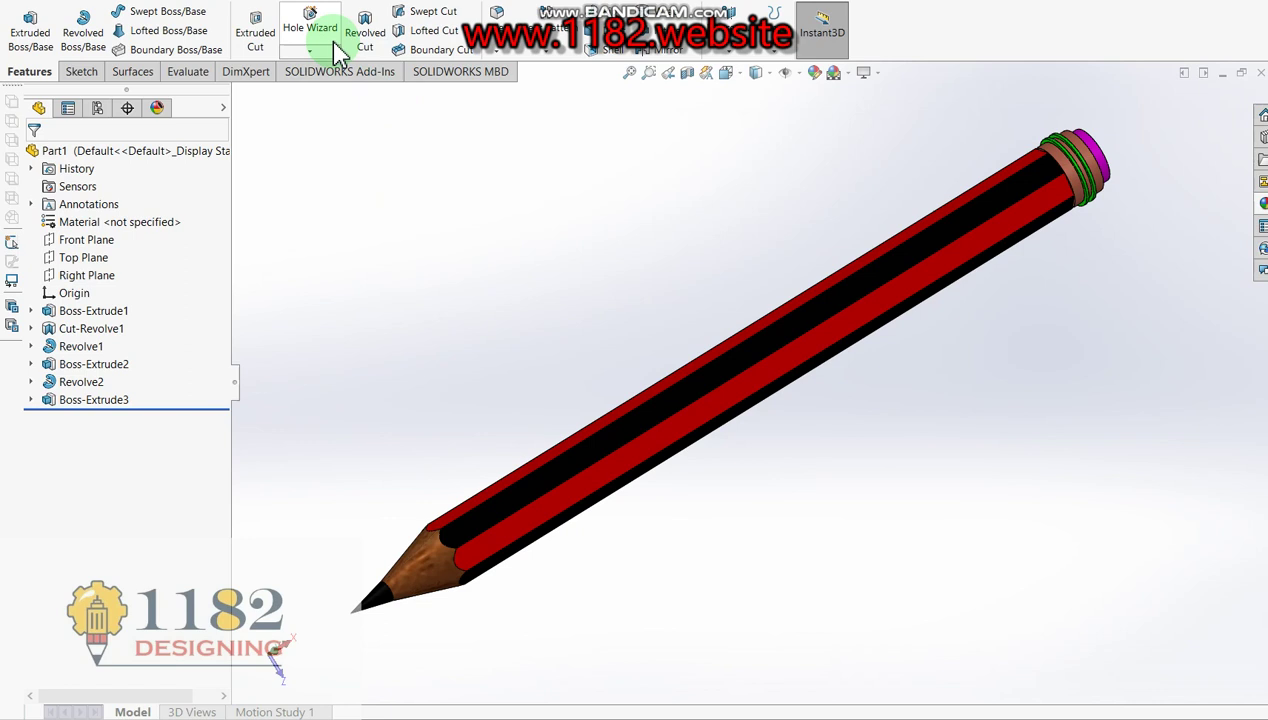
# Load PhotoView 360, add Camera1 framing the pencil, and launch the final render
pyautogui.click(345, 80)
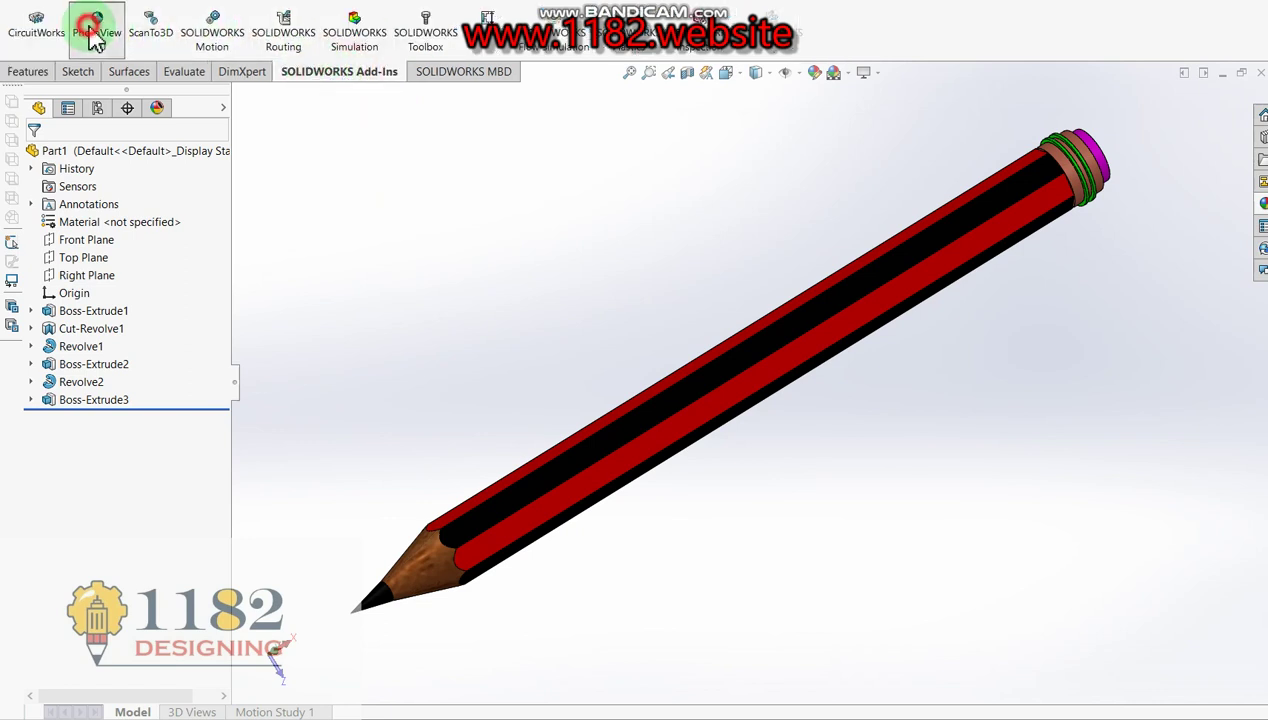
pyautogui.click(300, 76)
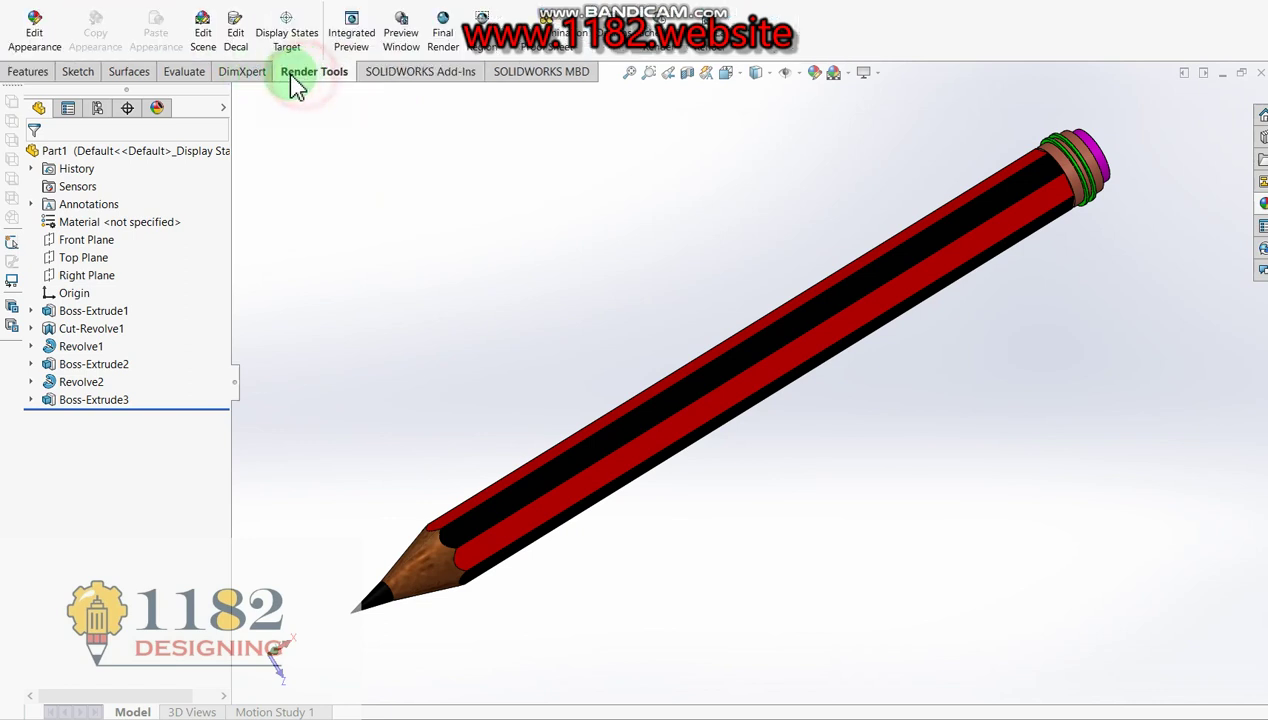
pyautogui.click(443, 40)
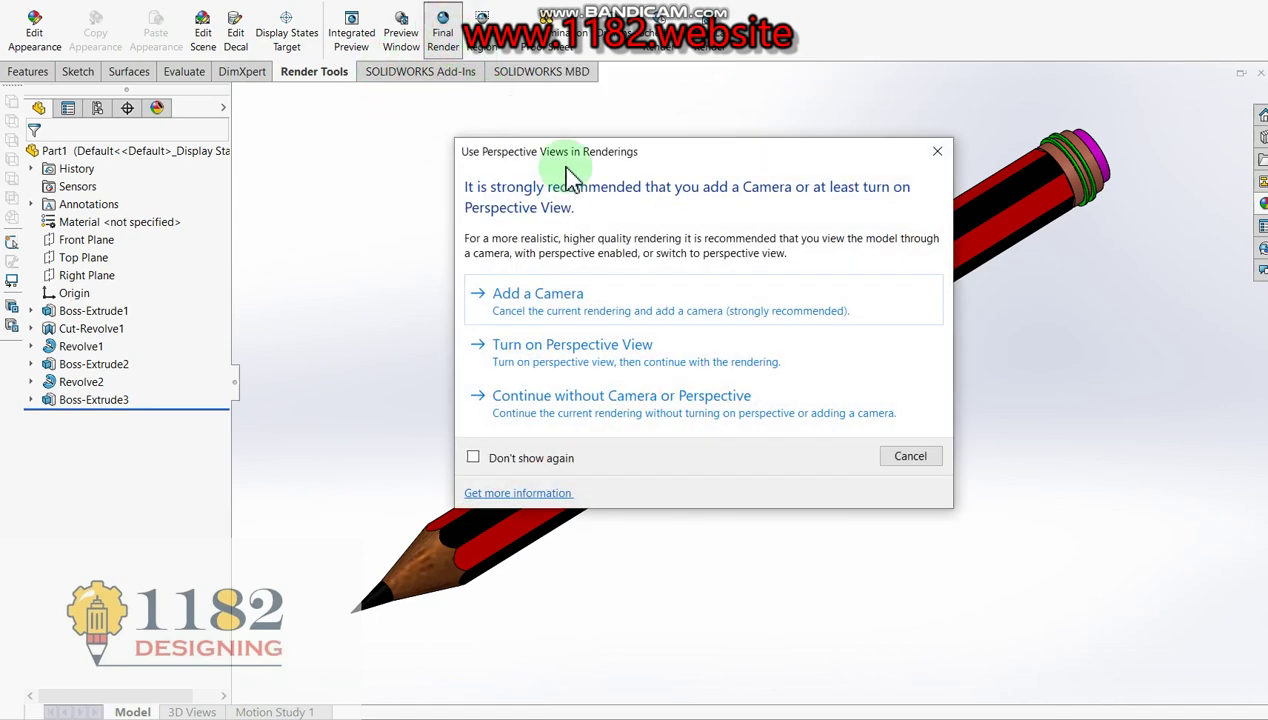
pyautogui.click(645, 292)
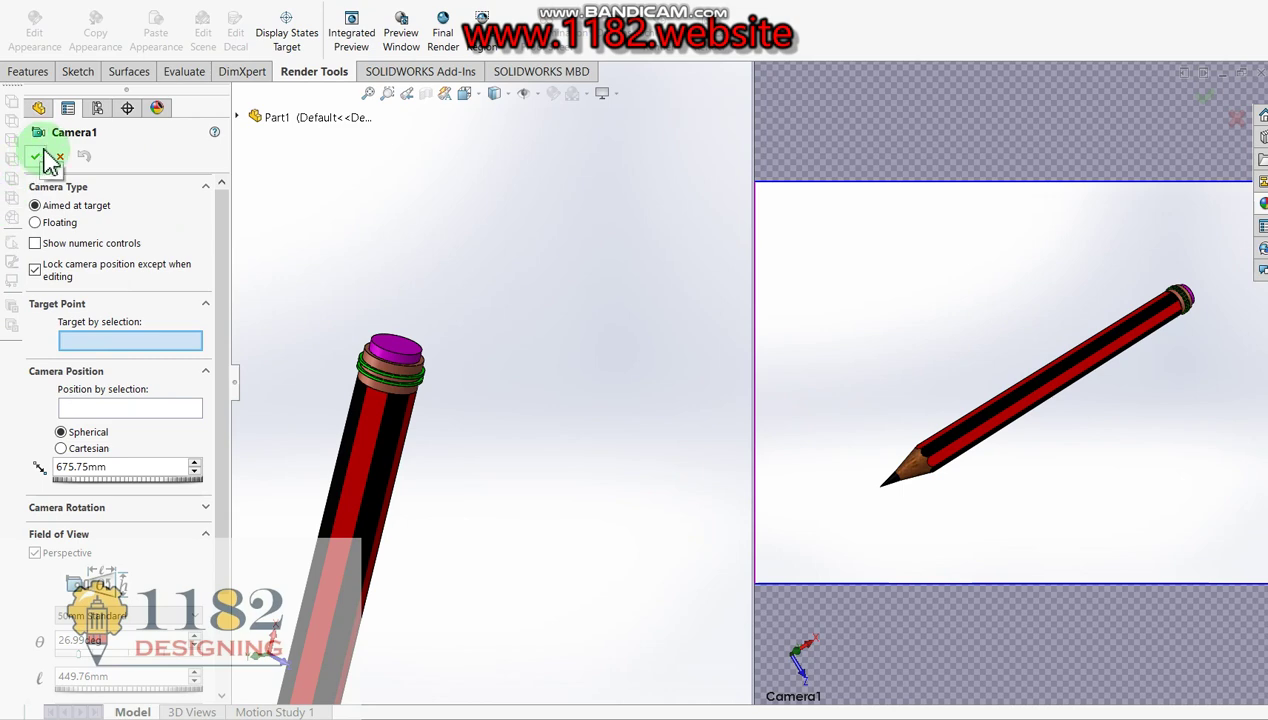
pyautogui.moveTo(1126, 317)
pyautogui.mouseDown()
pyautogui.moveTo(1127, 354)
pyautogui.moveTo(811, 416)
pyautogui.mouseUp()
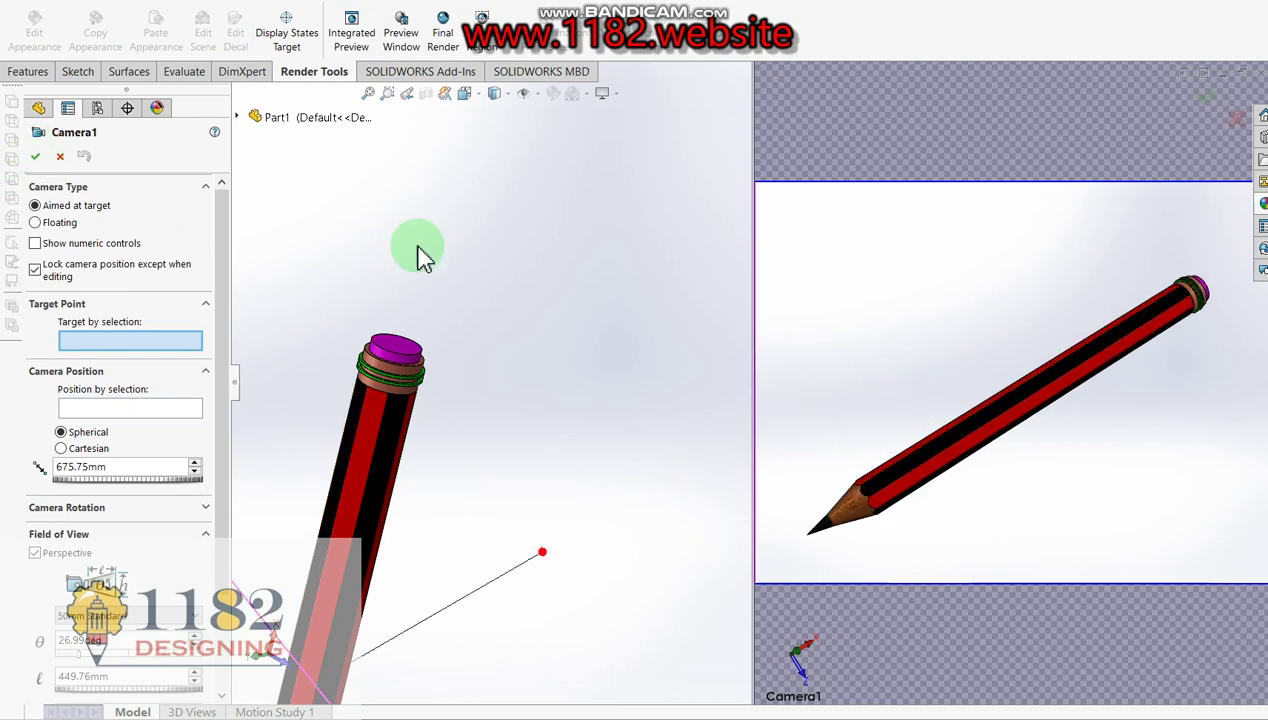
pyautogui.click(60, 155)
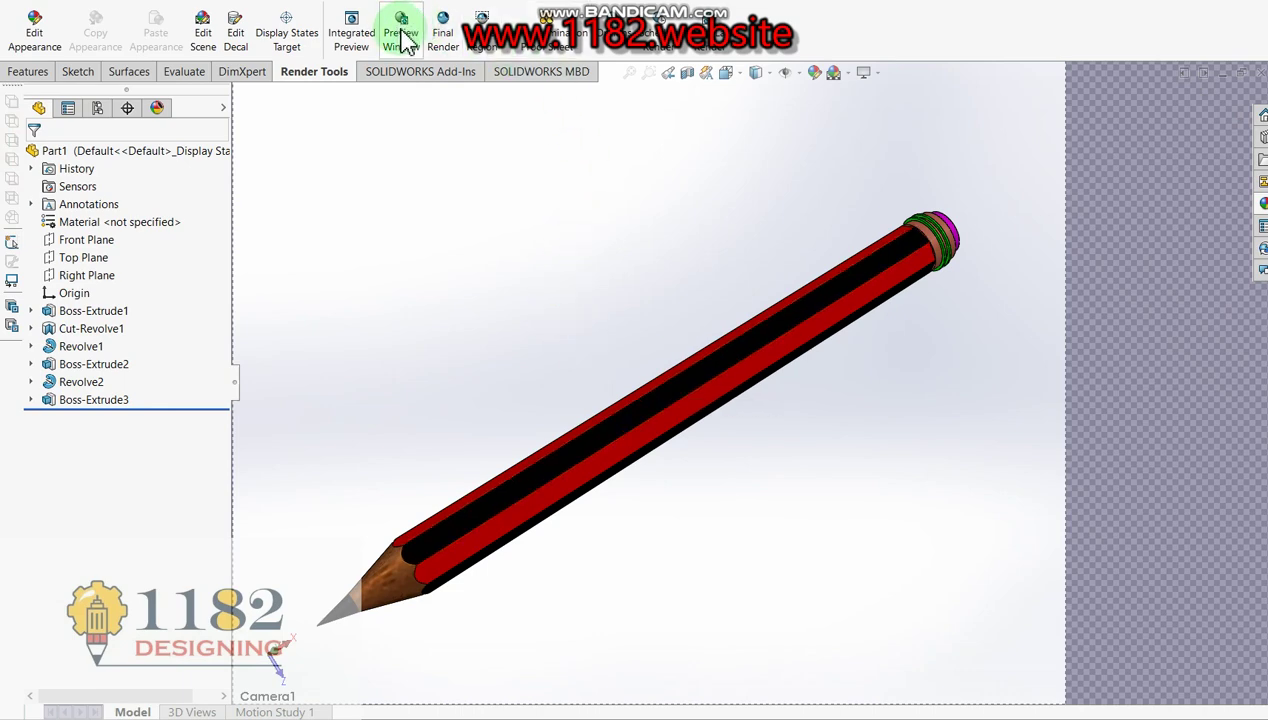
pyautogui.click(443, 30)
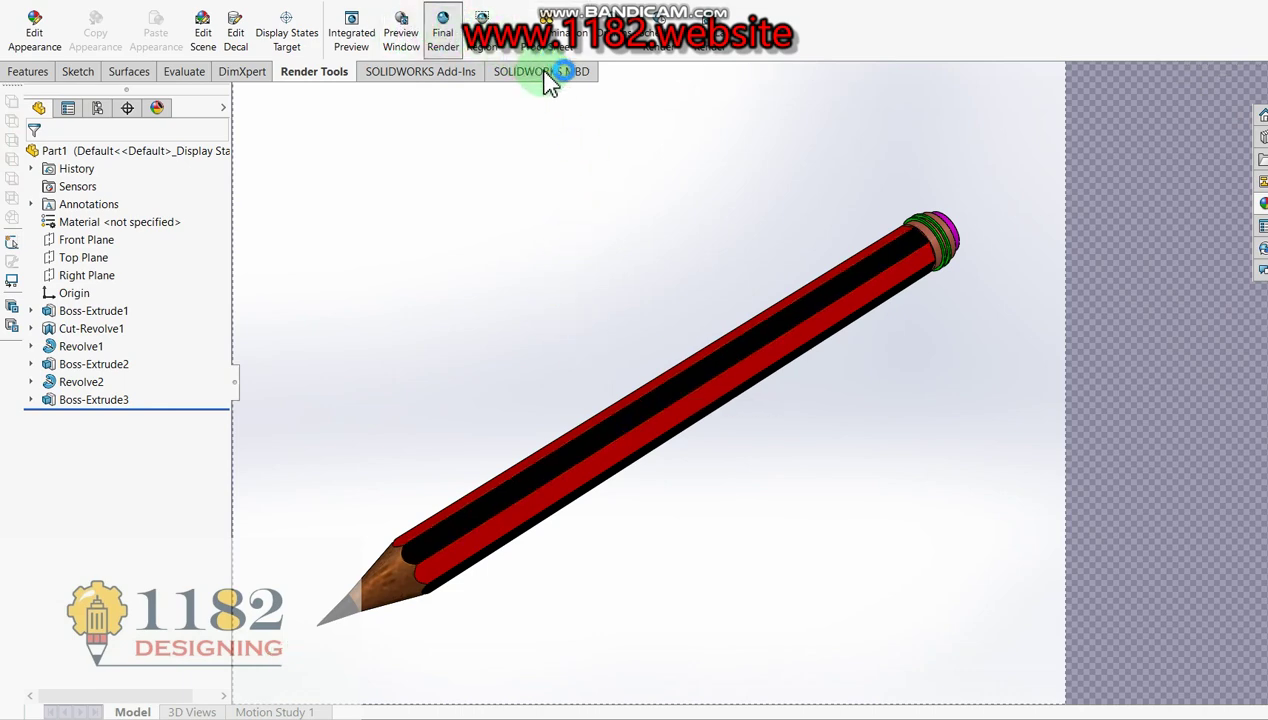